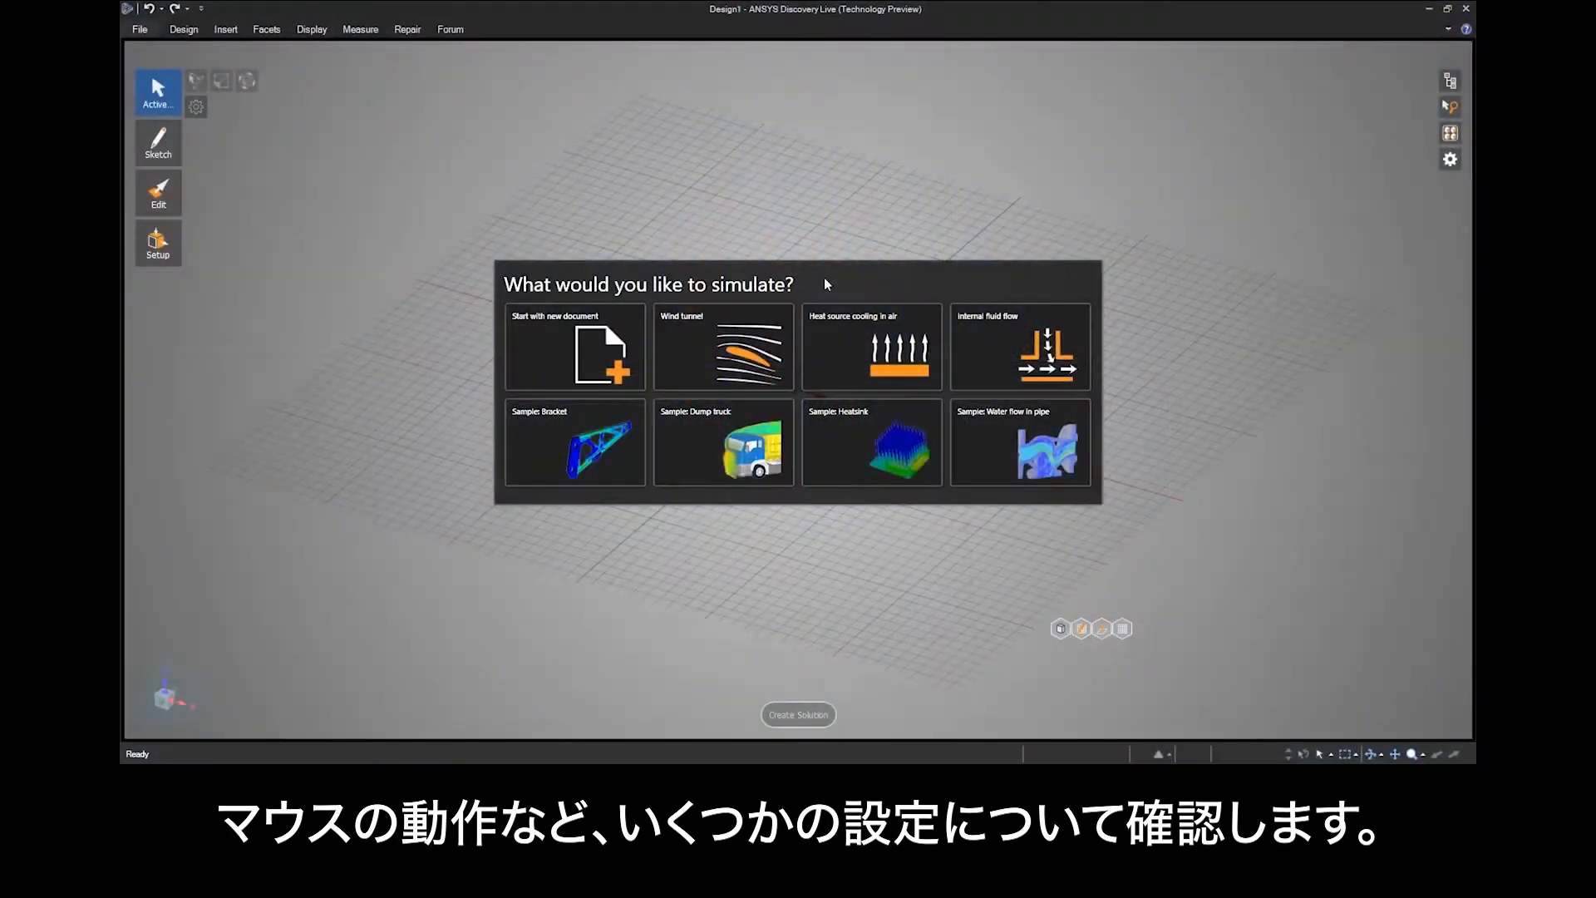
Open the Heatsink sample simulation and orbit the model slightly from one of its pin faces.
left_click(866, 450)
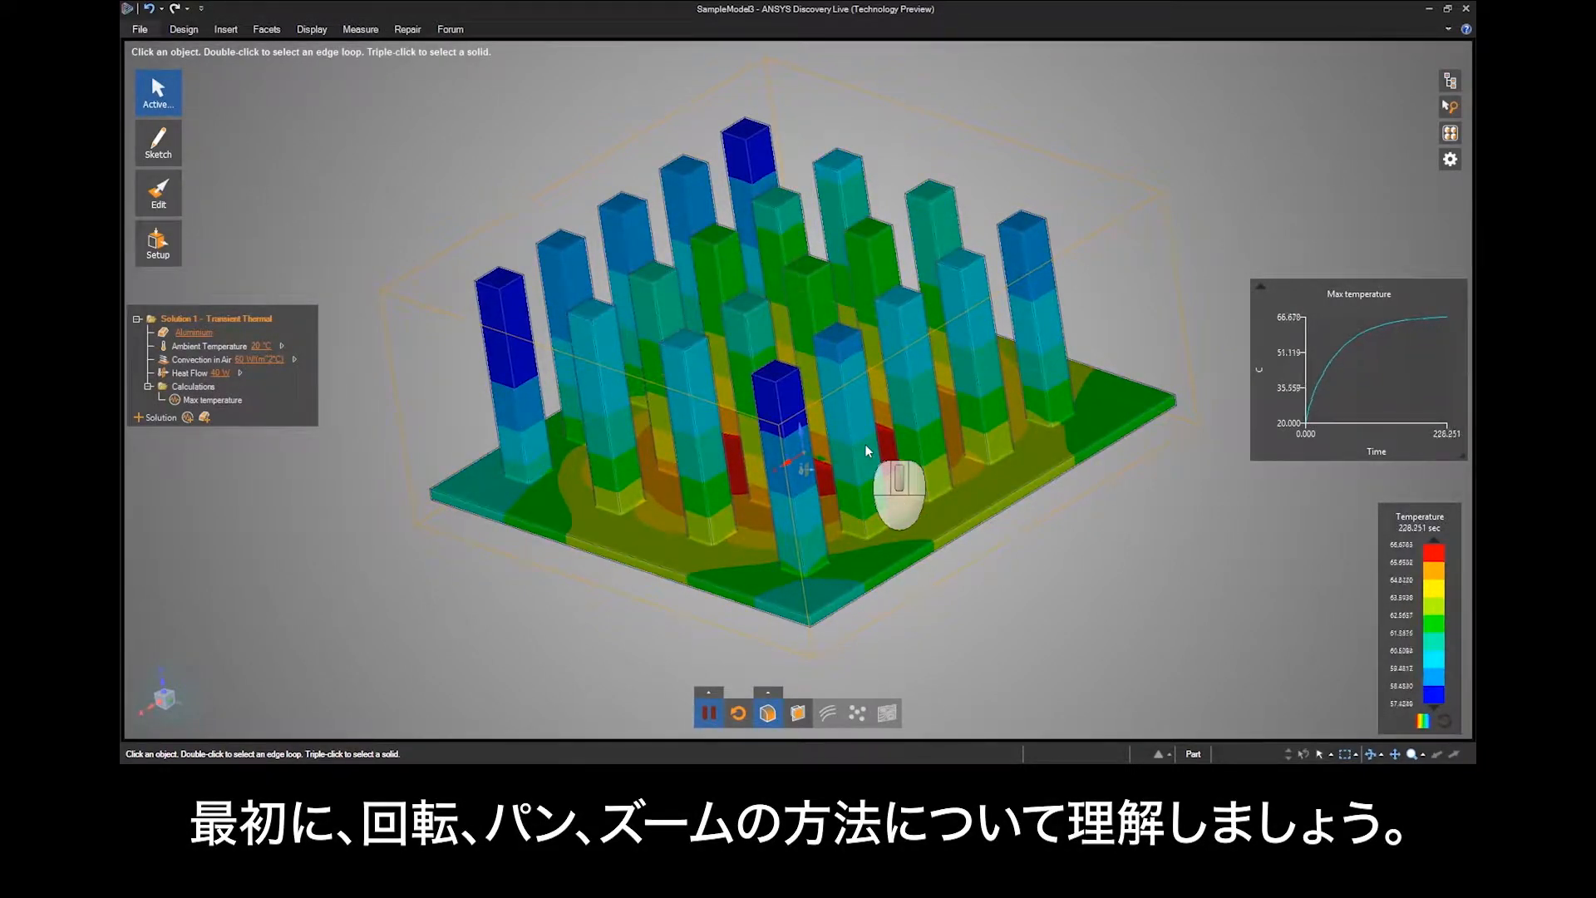
left_click(865, 446)
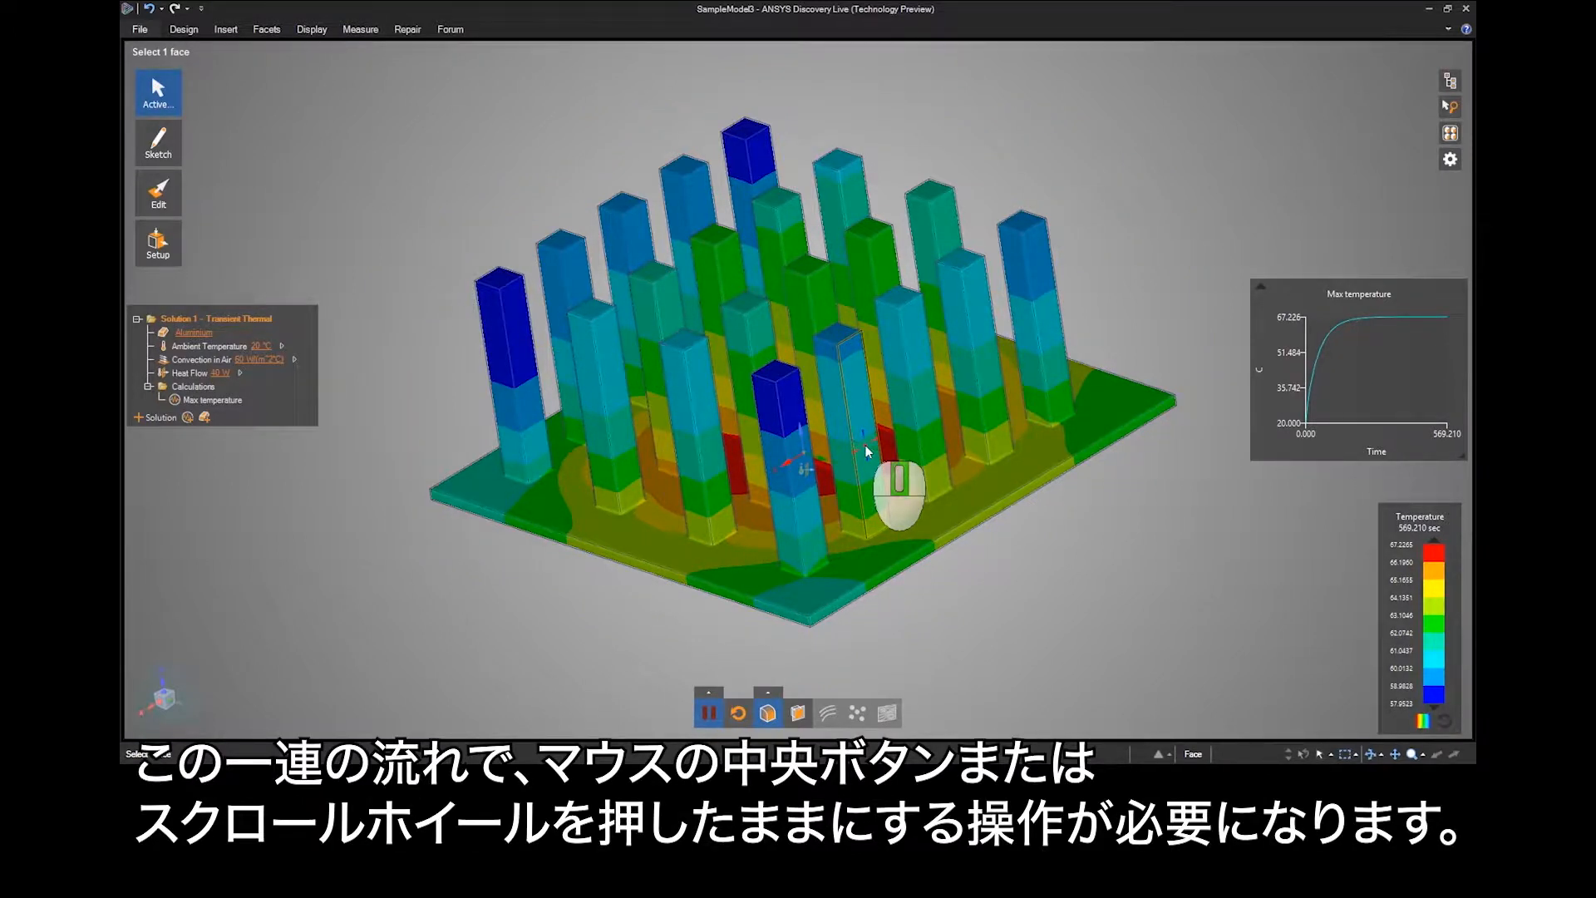
middle_click_drag(865, 451, 919, 489)
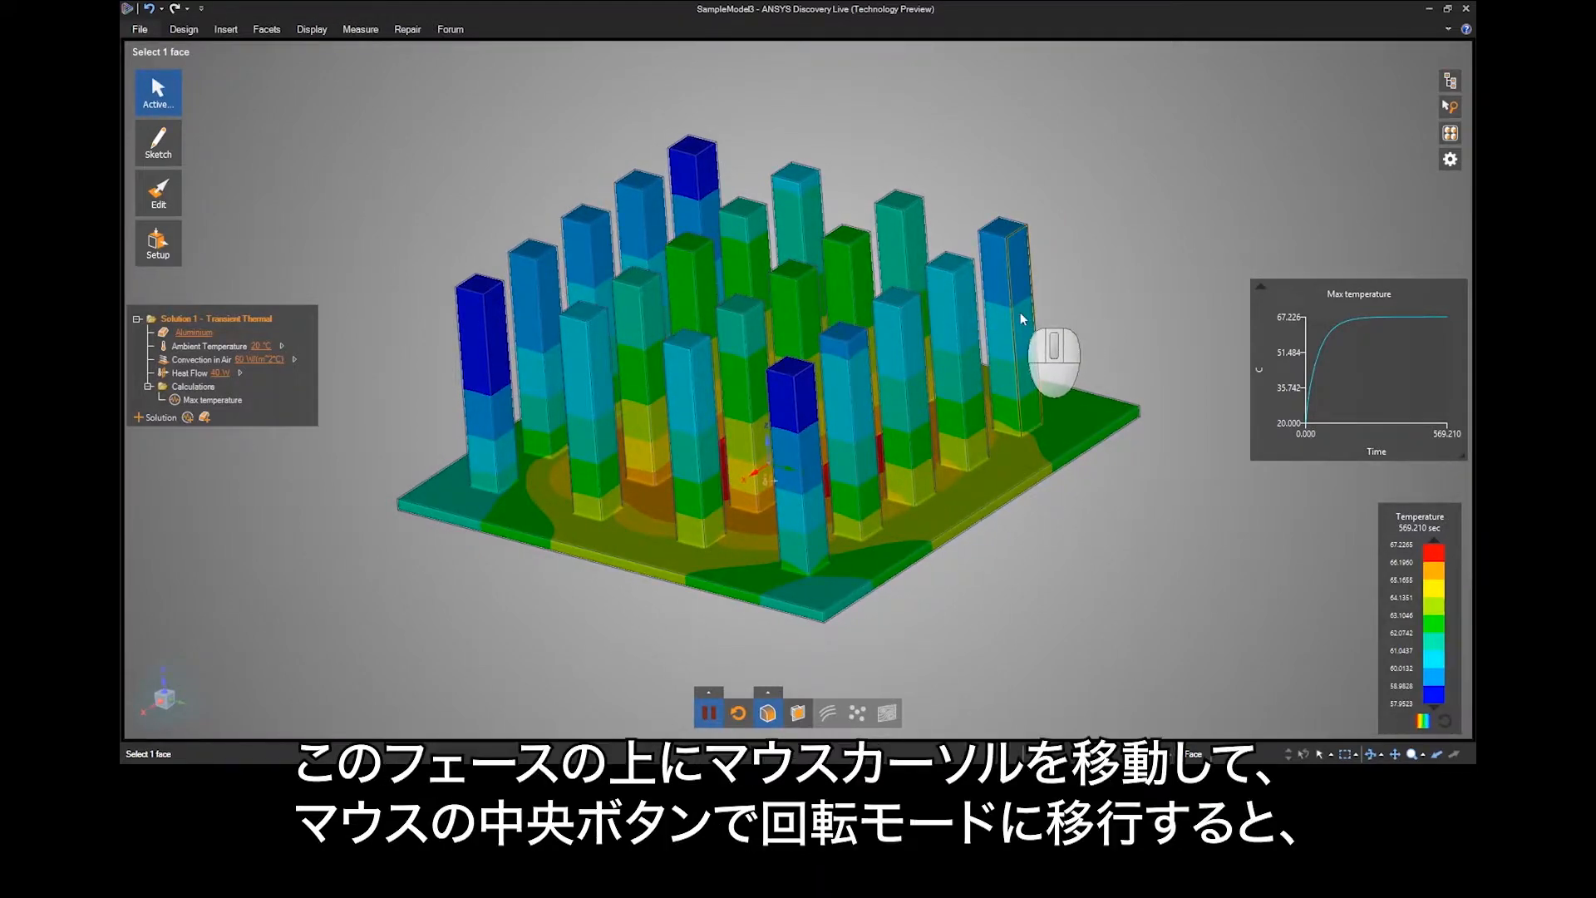
Orbit the heatsink with the rotation centre on a pin face, near the model's edge, and in the empty space around it.
mouse_move(1020, 312)
middle_mouse_down()
mouse_move(960, 311)
mouse_move(1045, 289)
mouse_move(1001, 293)
mouse_move(990, 275)
mouse_move(1037, 300)
mouse_move(1001, 303)
mouse_move(1015, 315)
middle_mouse_up()
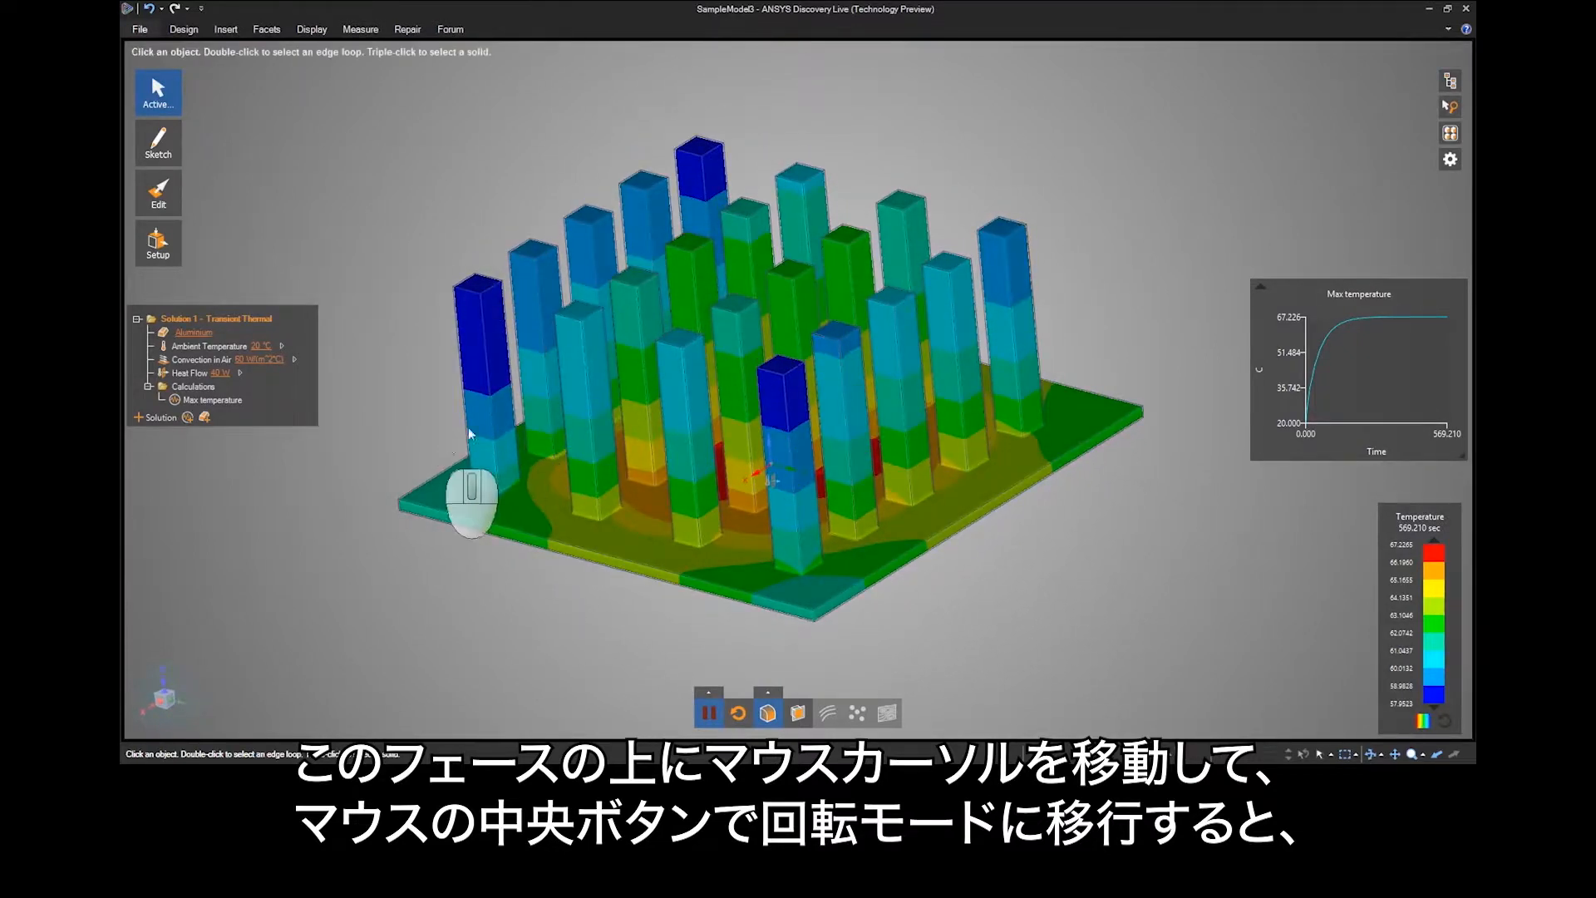
middle_click_drag(478, 417, 437, 423)
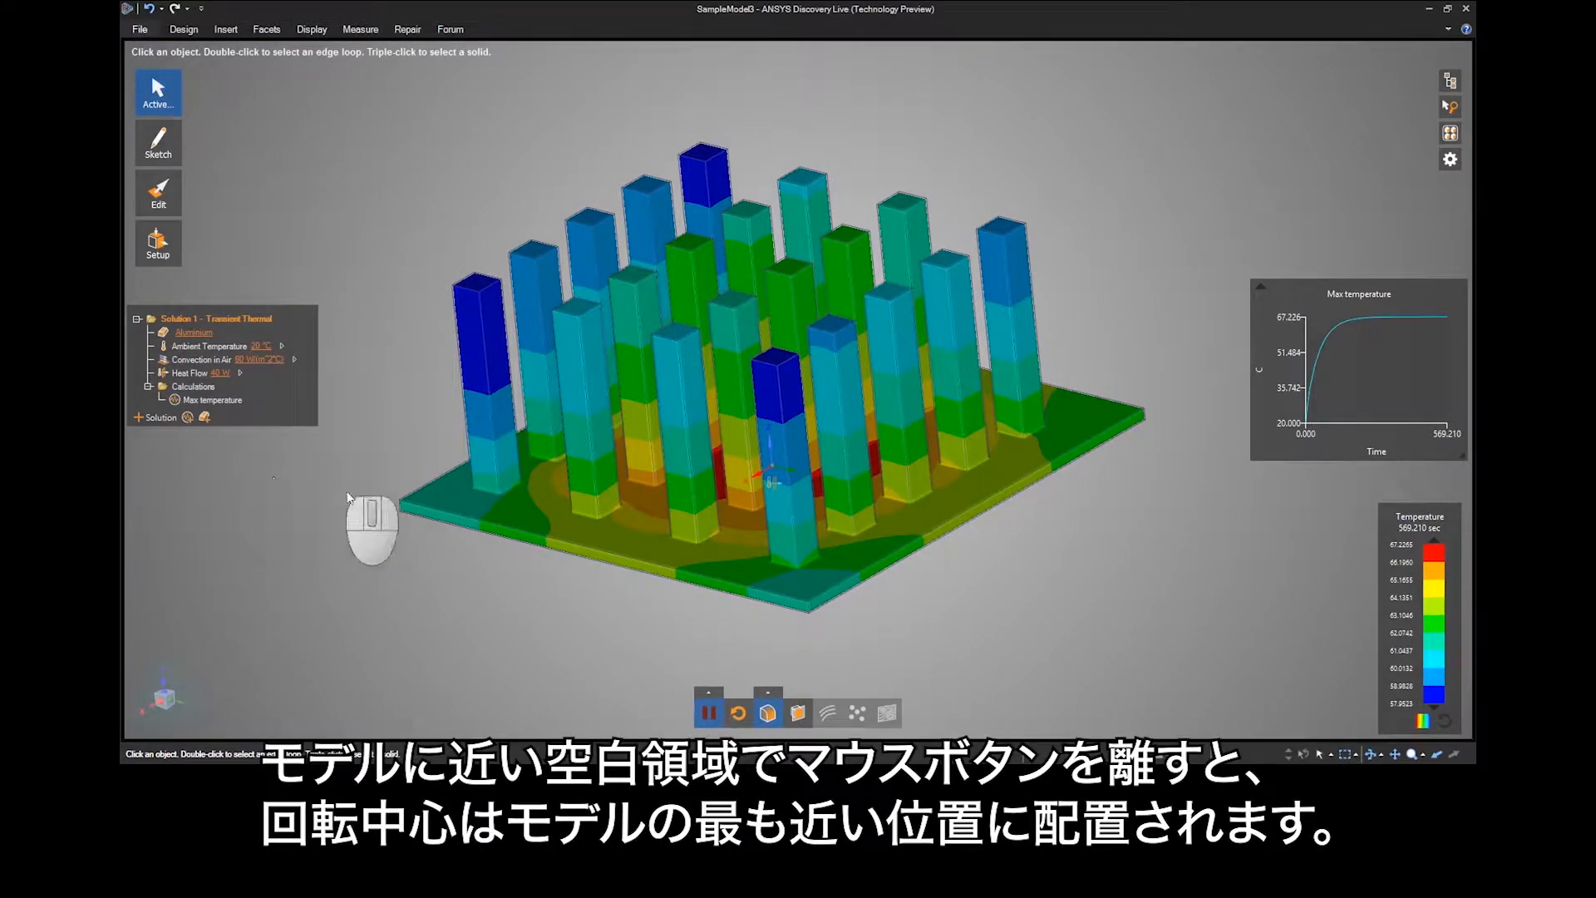
middle_click(326, 502)
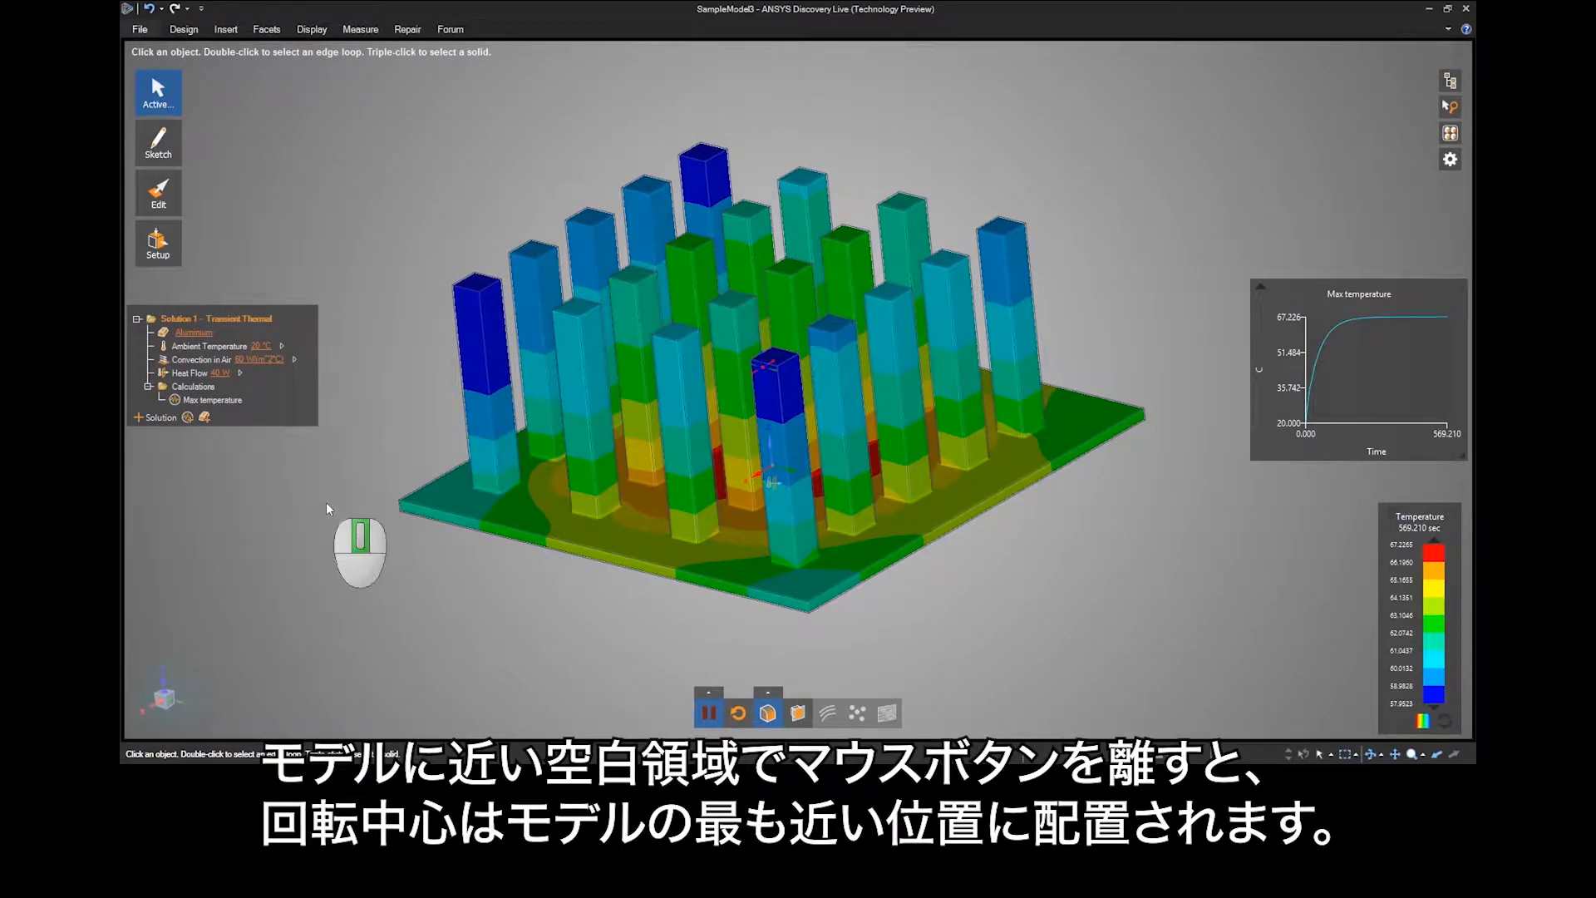
middle_click_drag(352, 500, 227, 522)
Zoom the heatsink out and back in on its central pins, and pan the enlarged view.
key("ctrl")
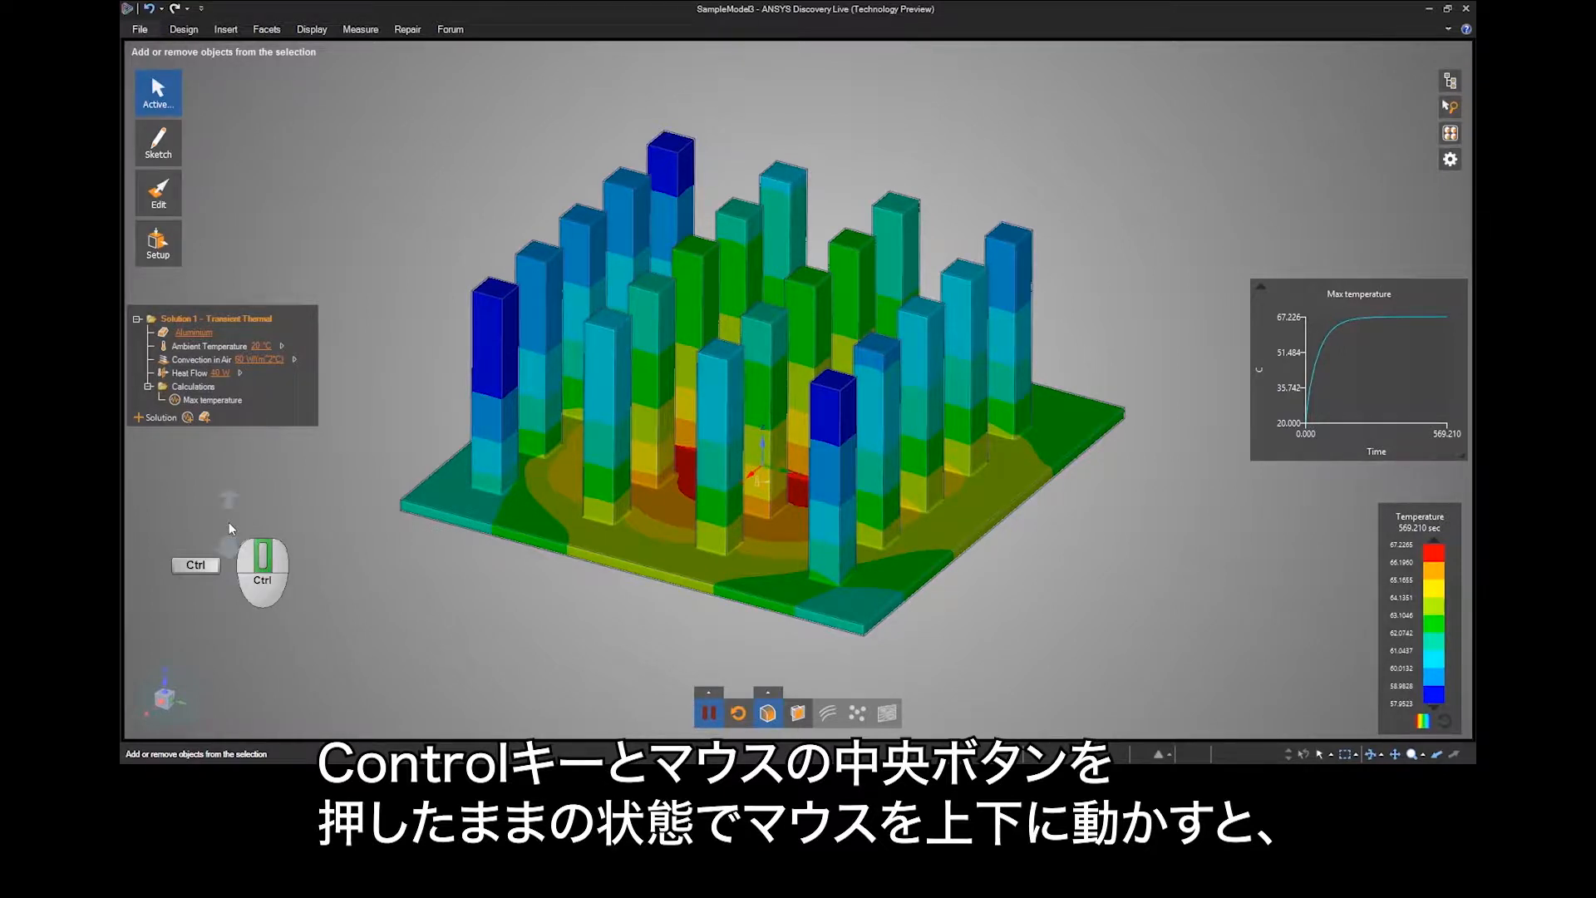
mouse_move(230, 526)
middle_mouse_down("ctrl")
mouse_move(228, 394)
mouse_move(227, 665)
mouse_move(221, 502)
middle_mouse_up("ctrl")
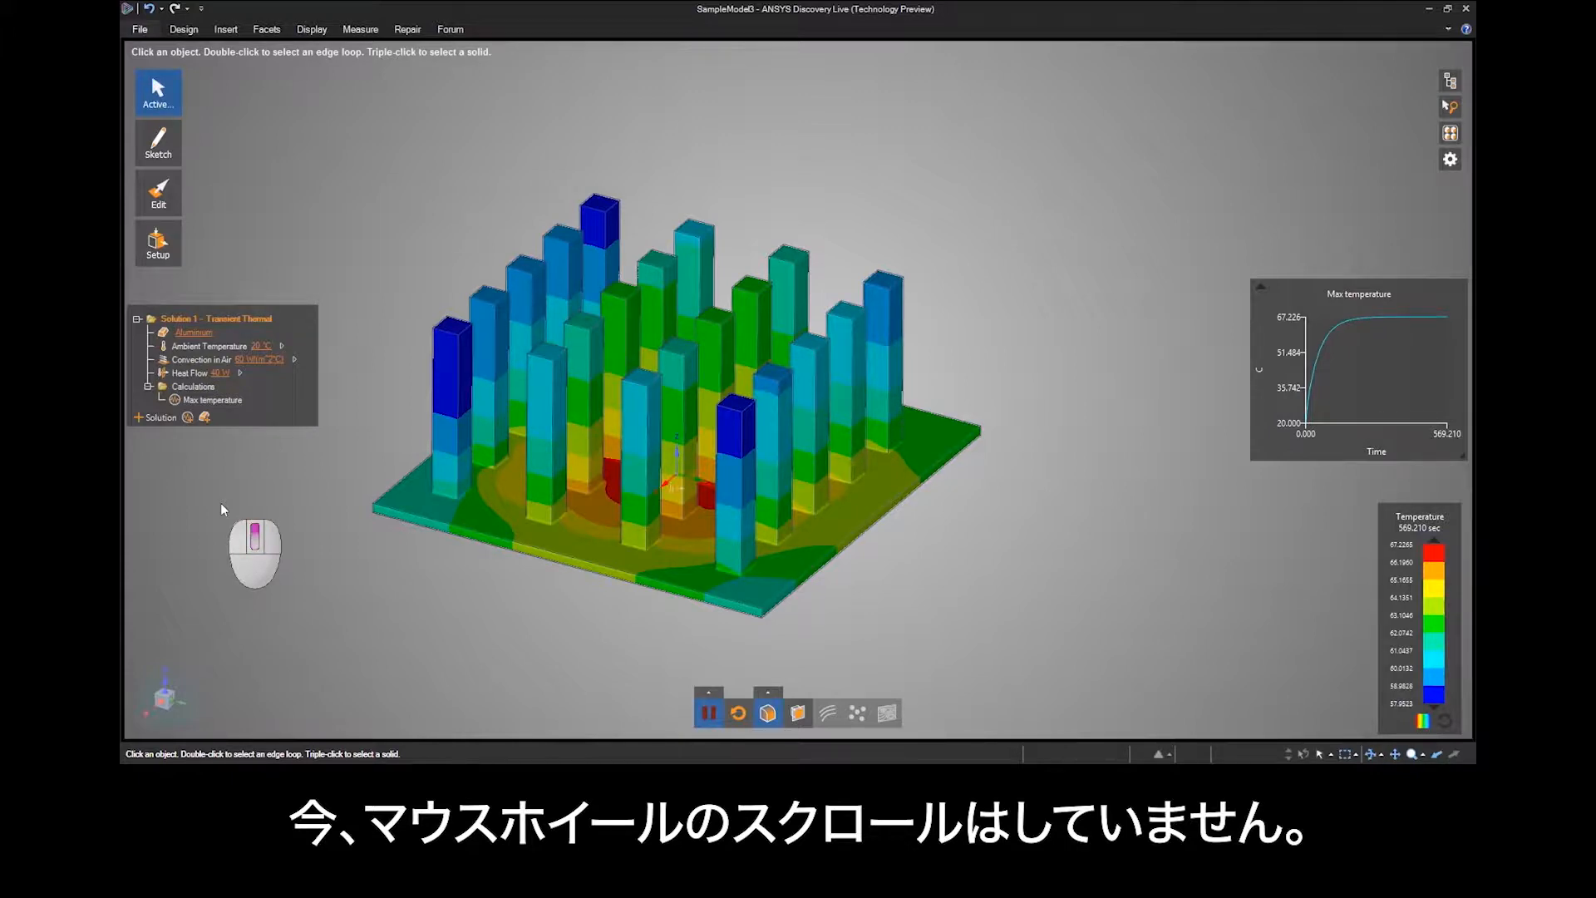
middle_click_drag(221, 509, 221, 509)
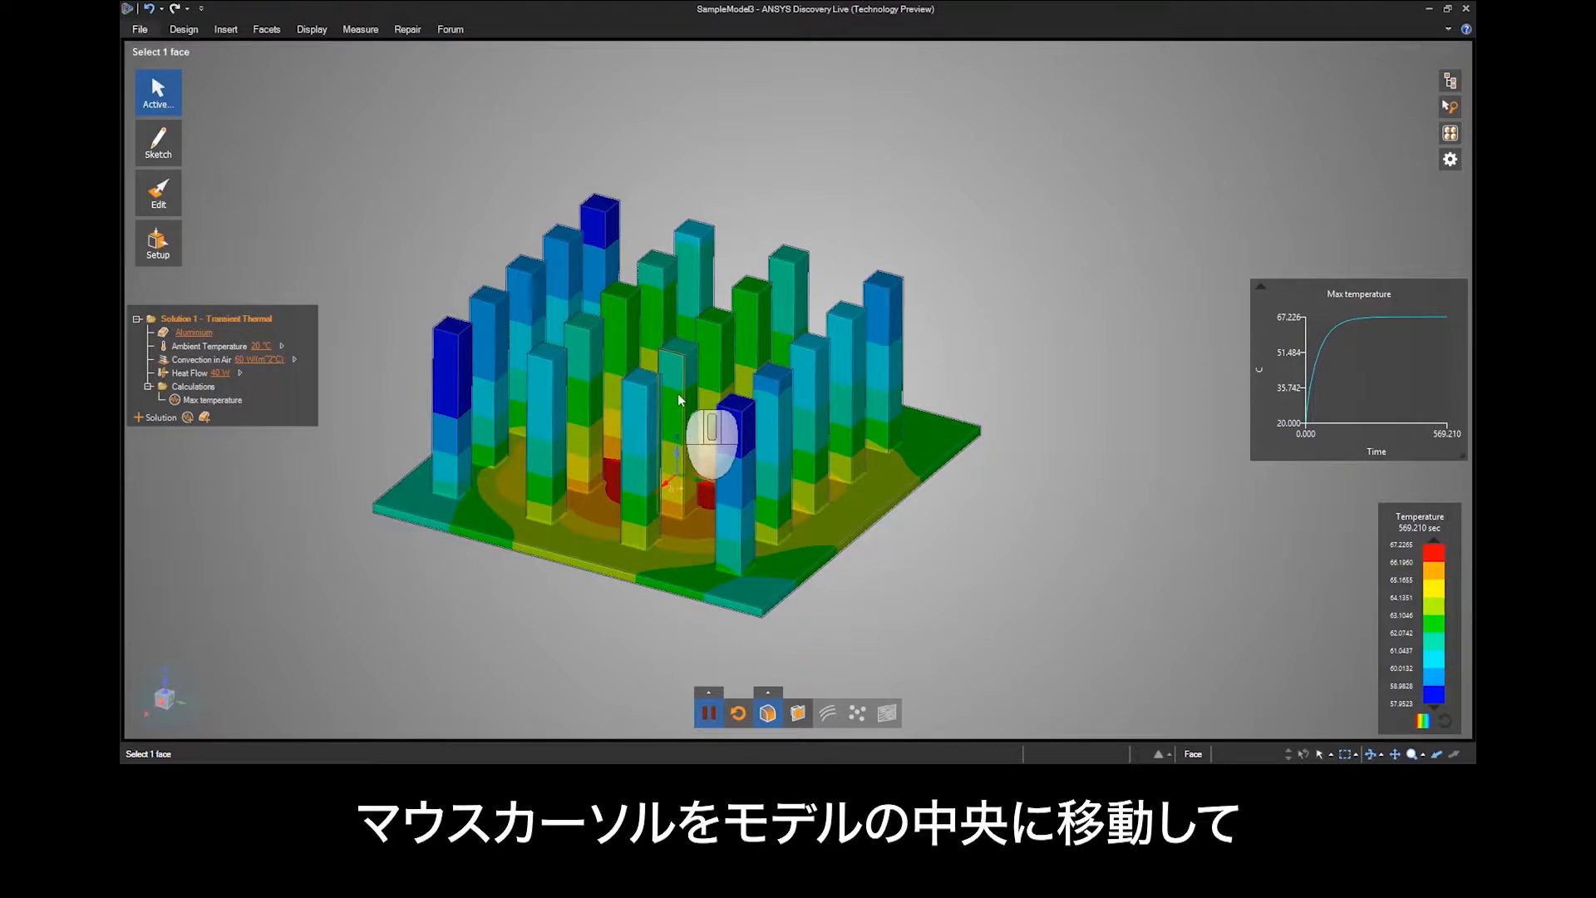
key("ctrl")
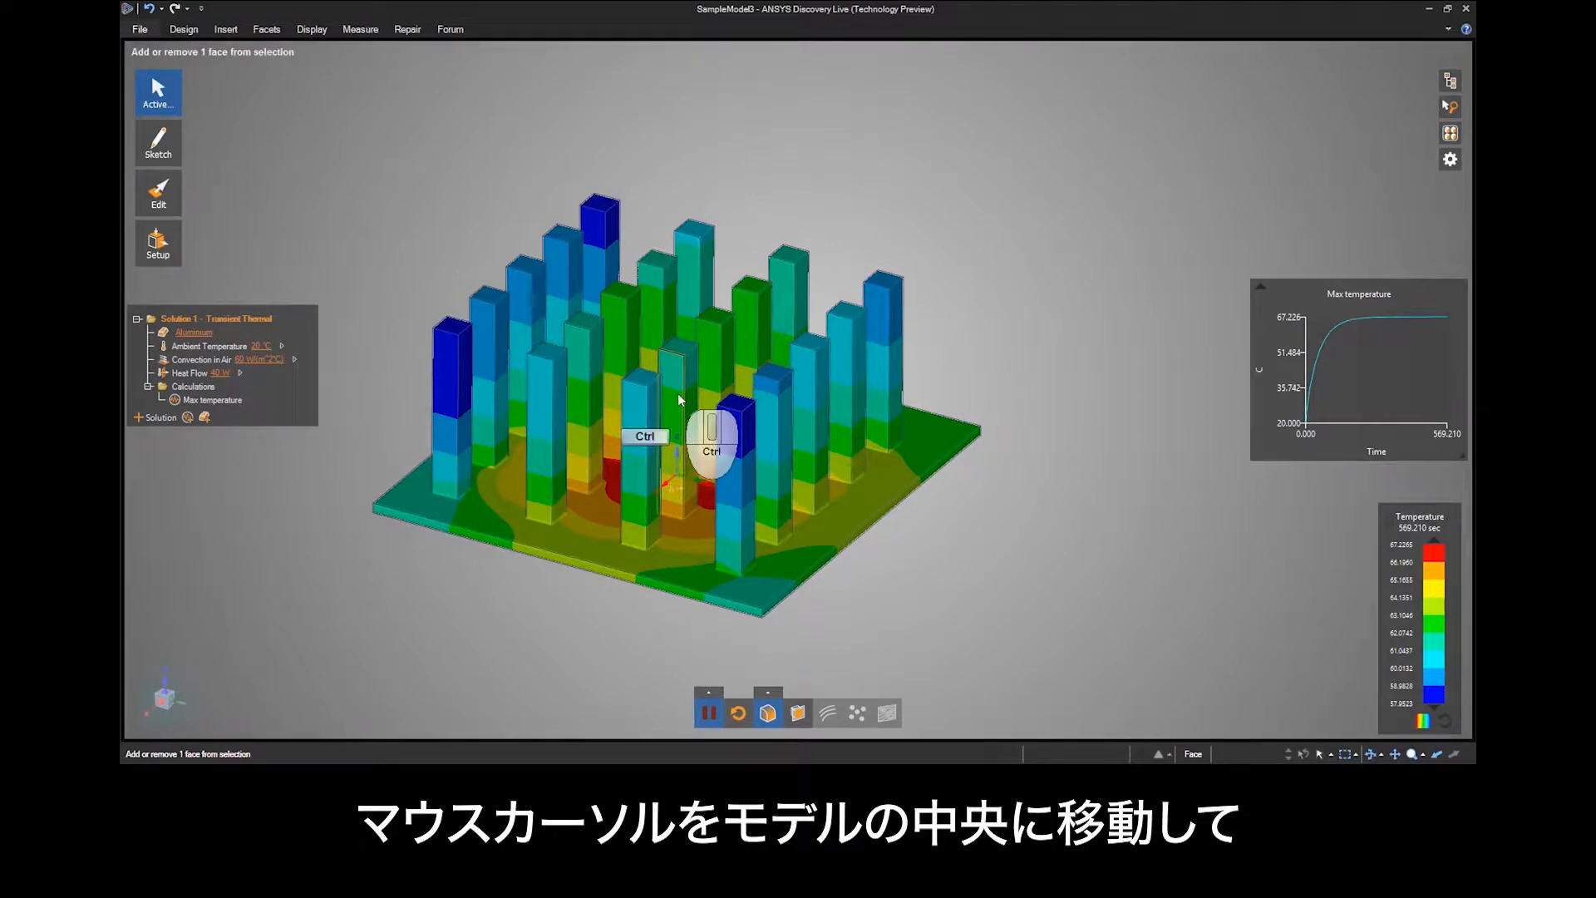
middle_click_drag(678, 399, 661, 644, "ctrl")
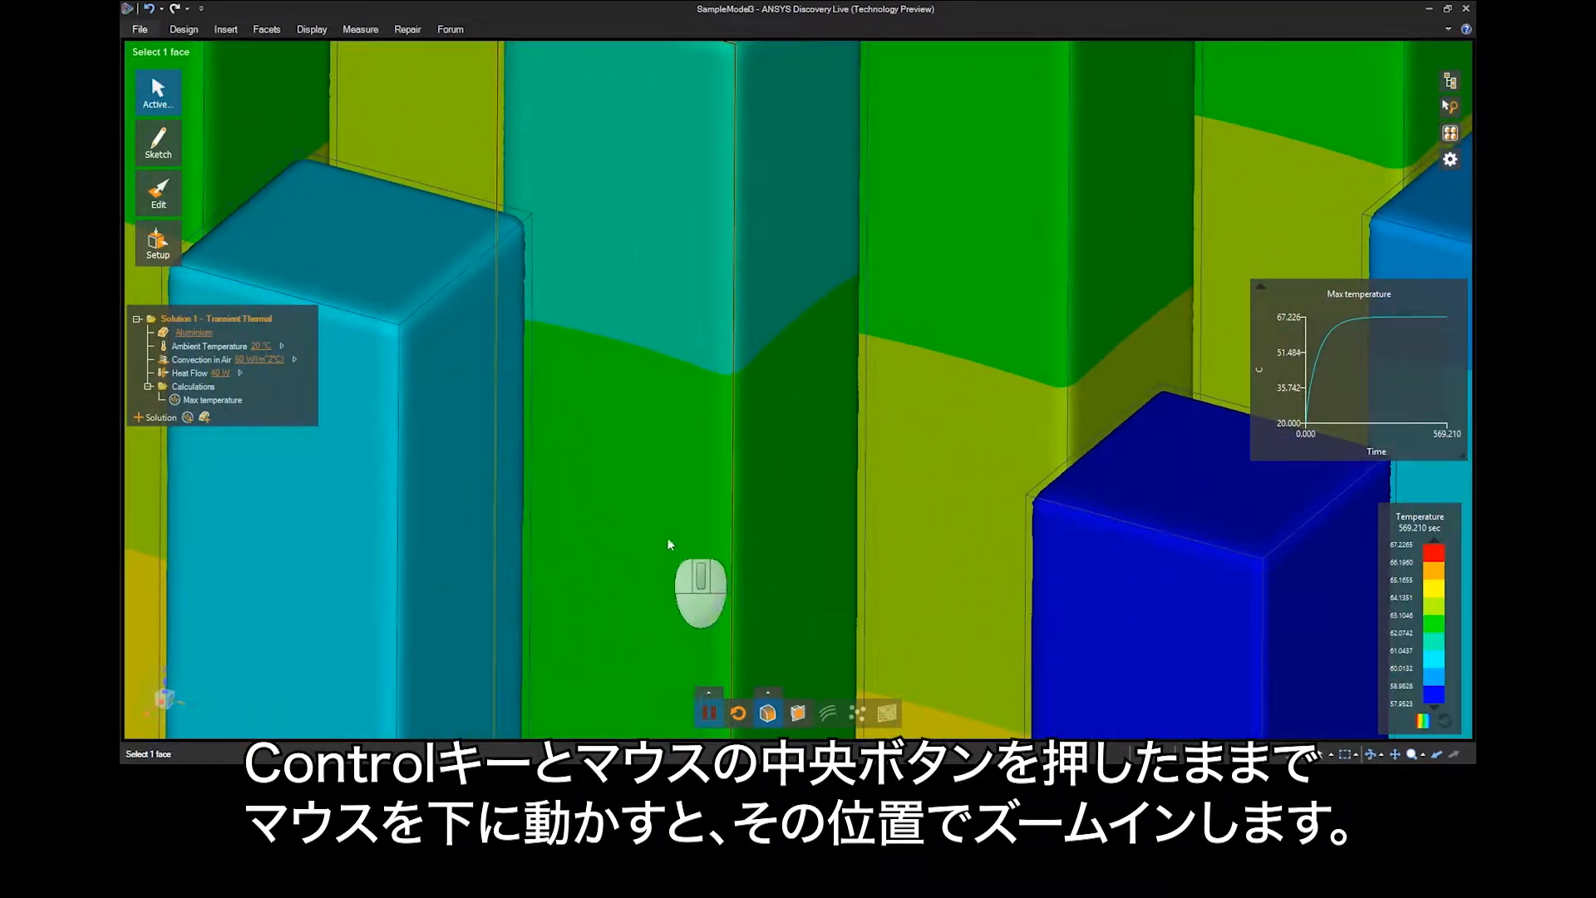
key("shift")
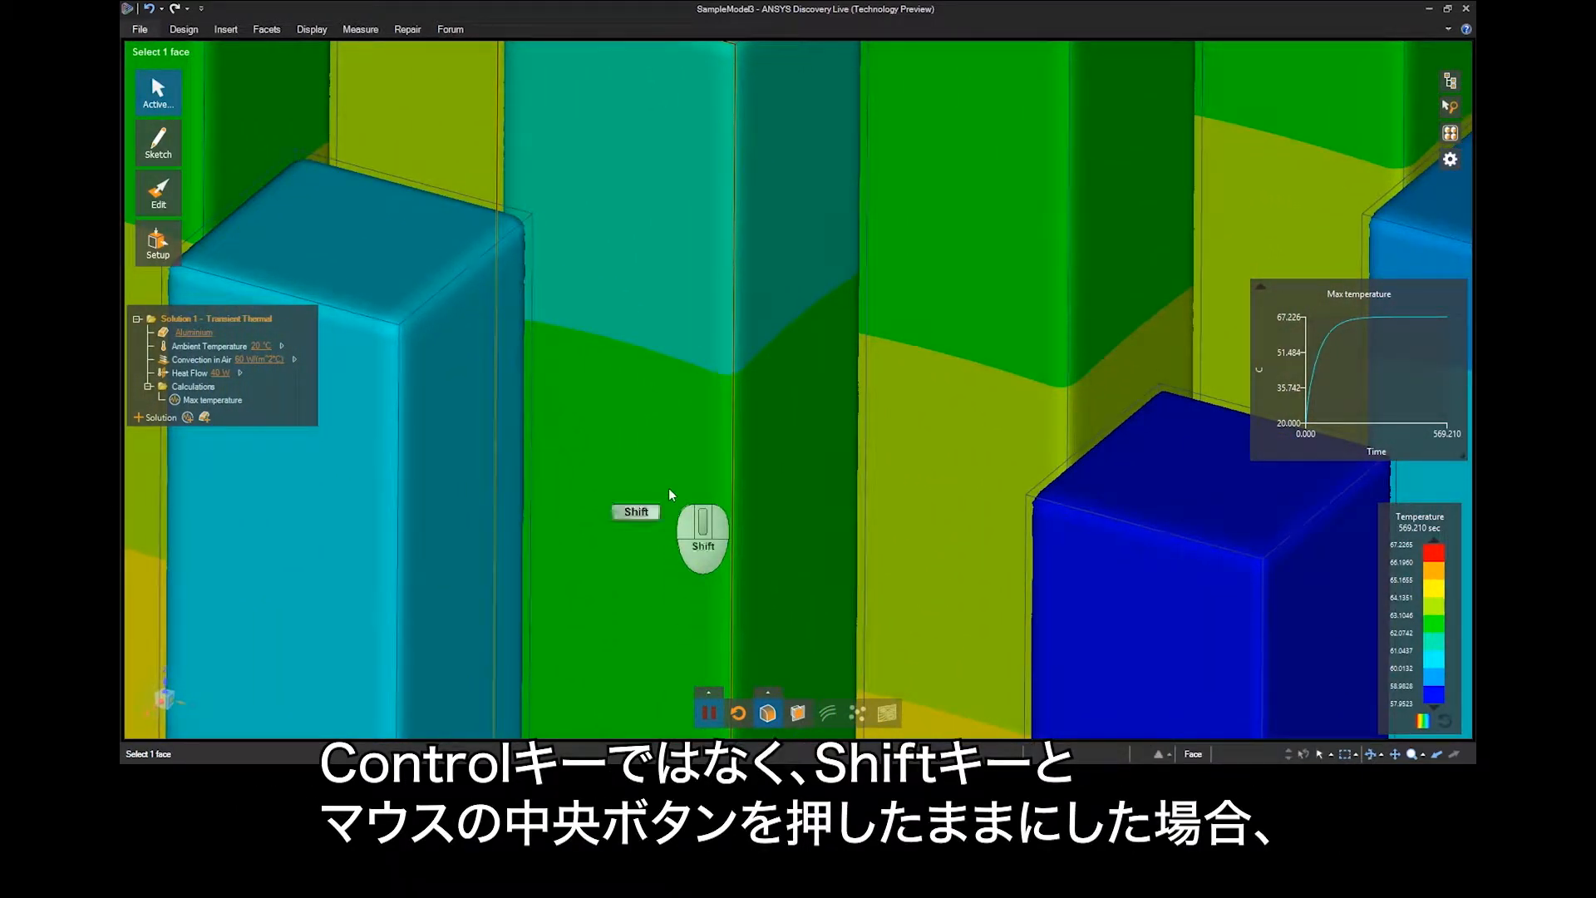
middle_click_drag(668, 487, 859, 195, "shift")
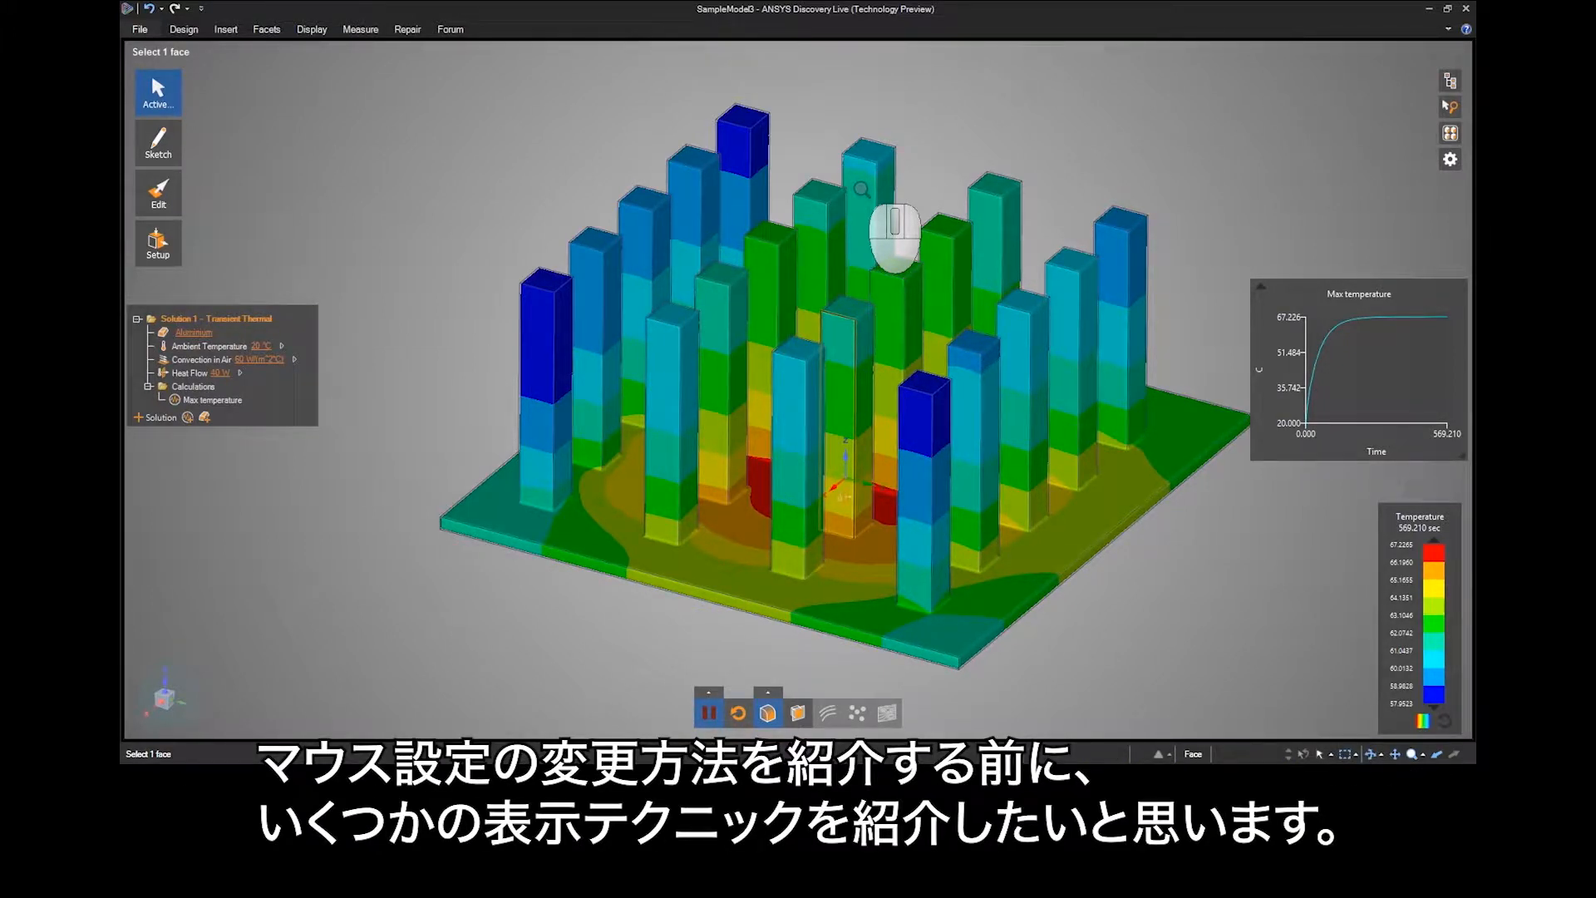
Orient the view along the Z, X and Y axes with the origin widget, and flip the last side view by 180 degrees.
key("ctrl+shift")
left_click(164, 686)
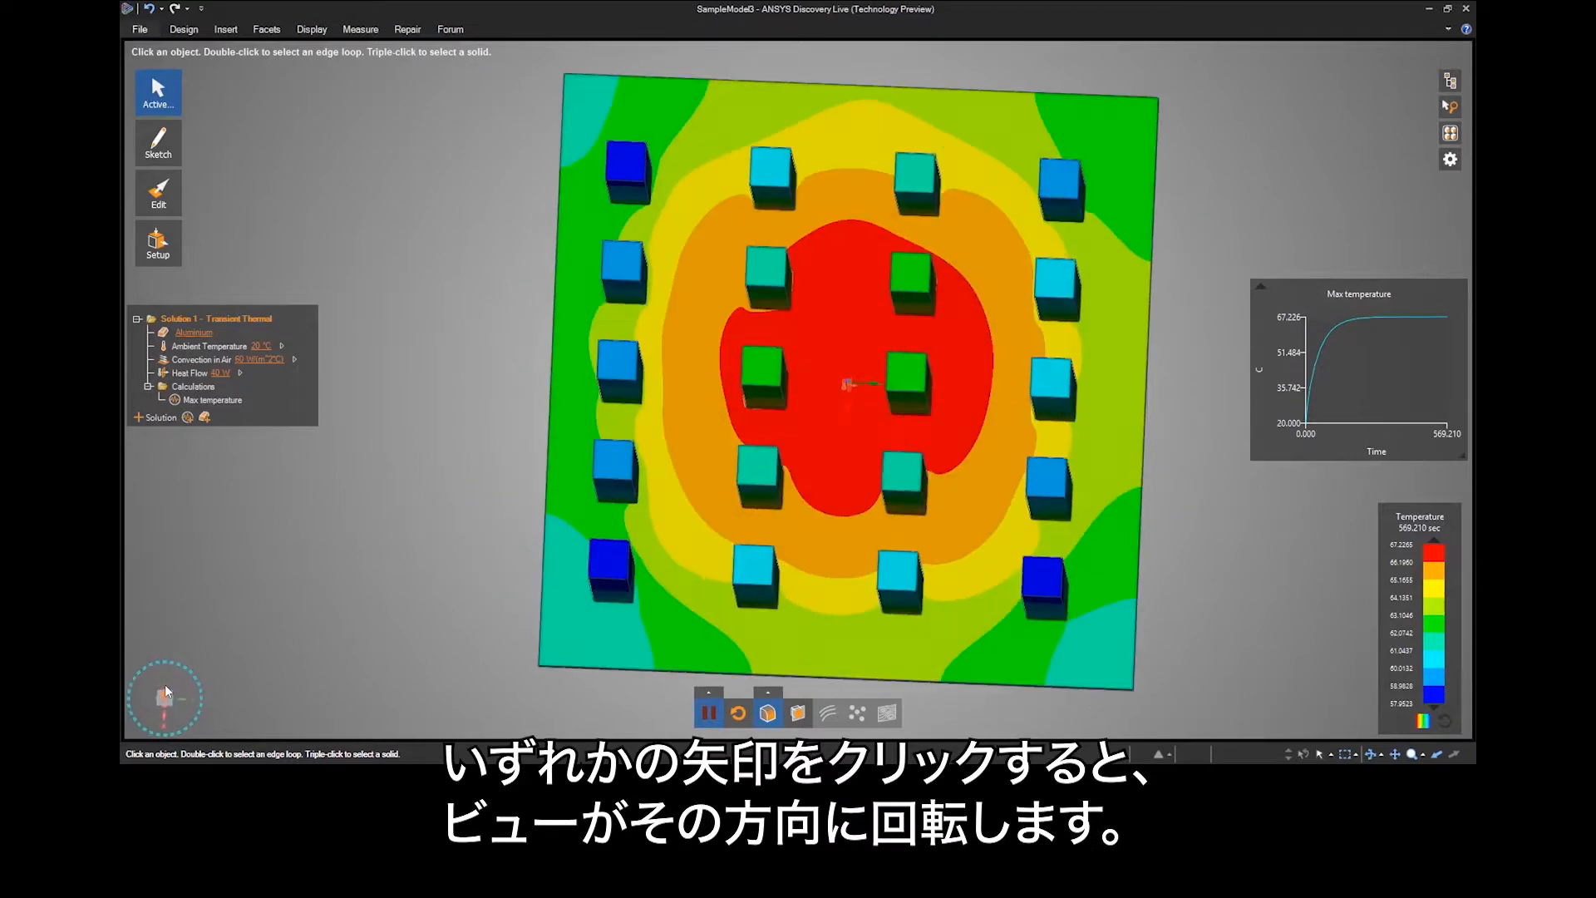
left_click(168, 714)
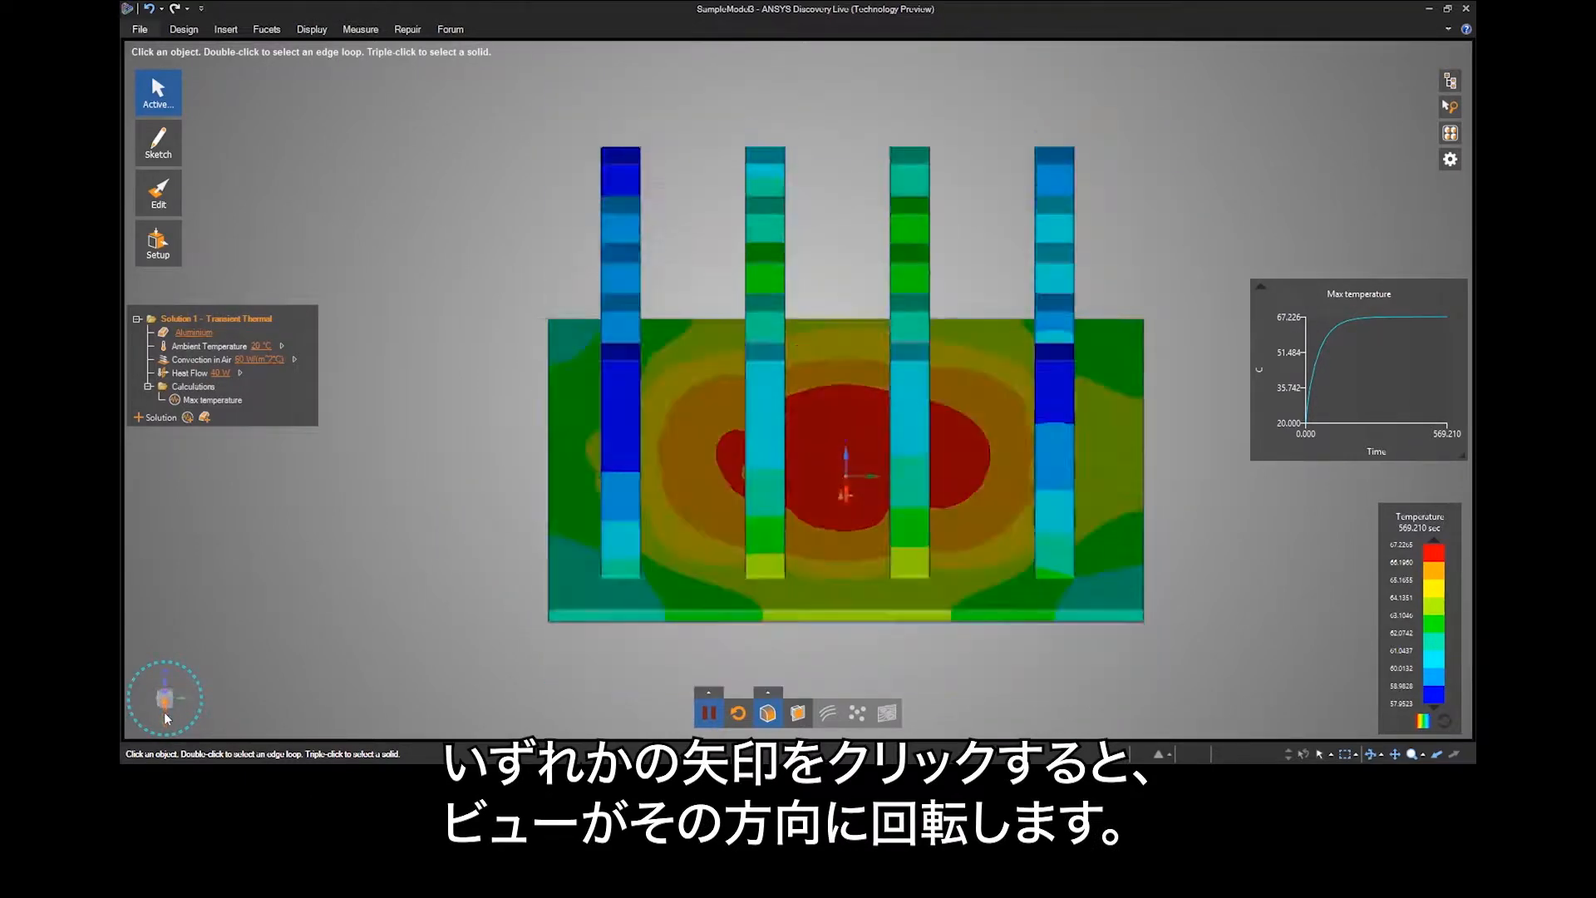
left_click(185, 698)
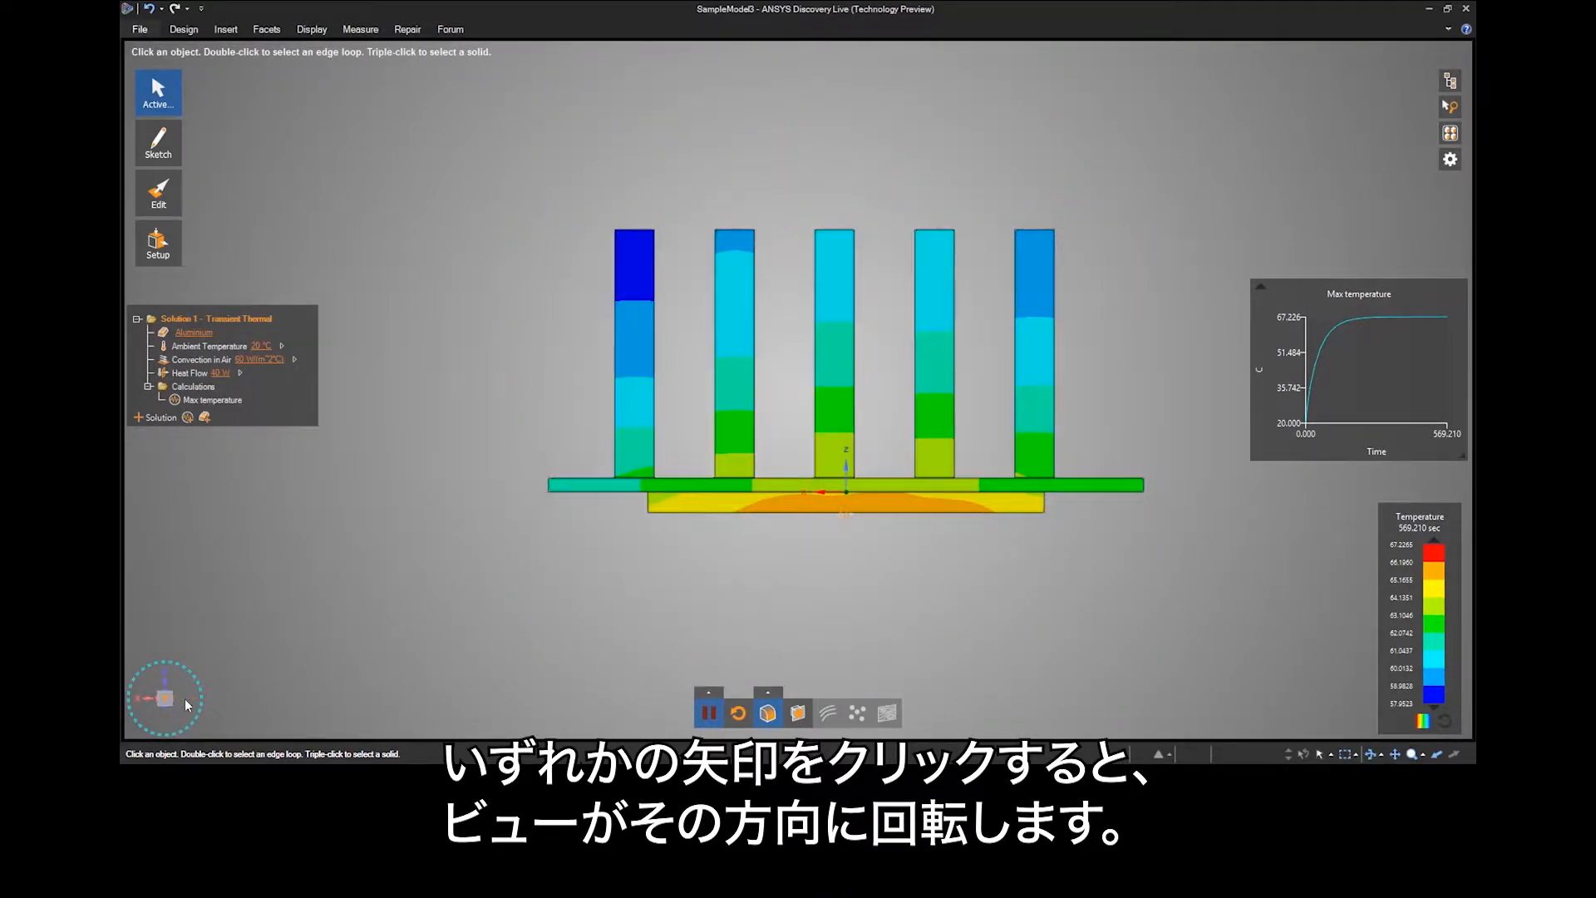
left_click(166, 699)
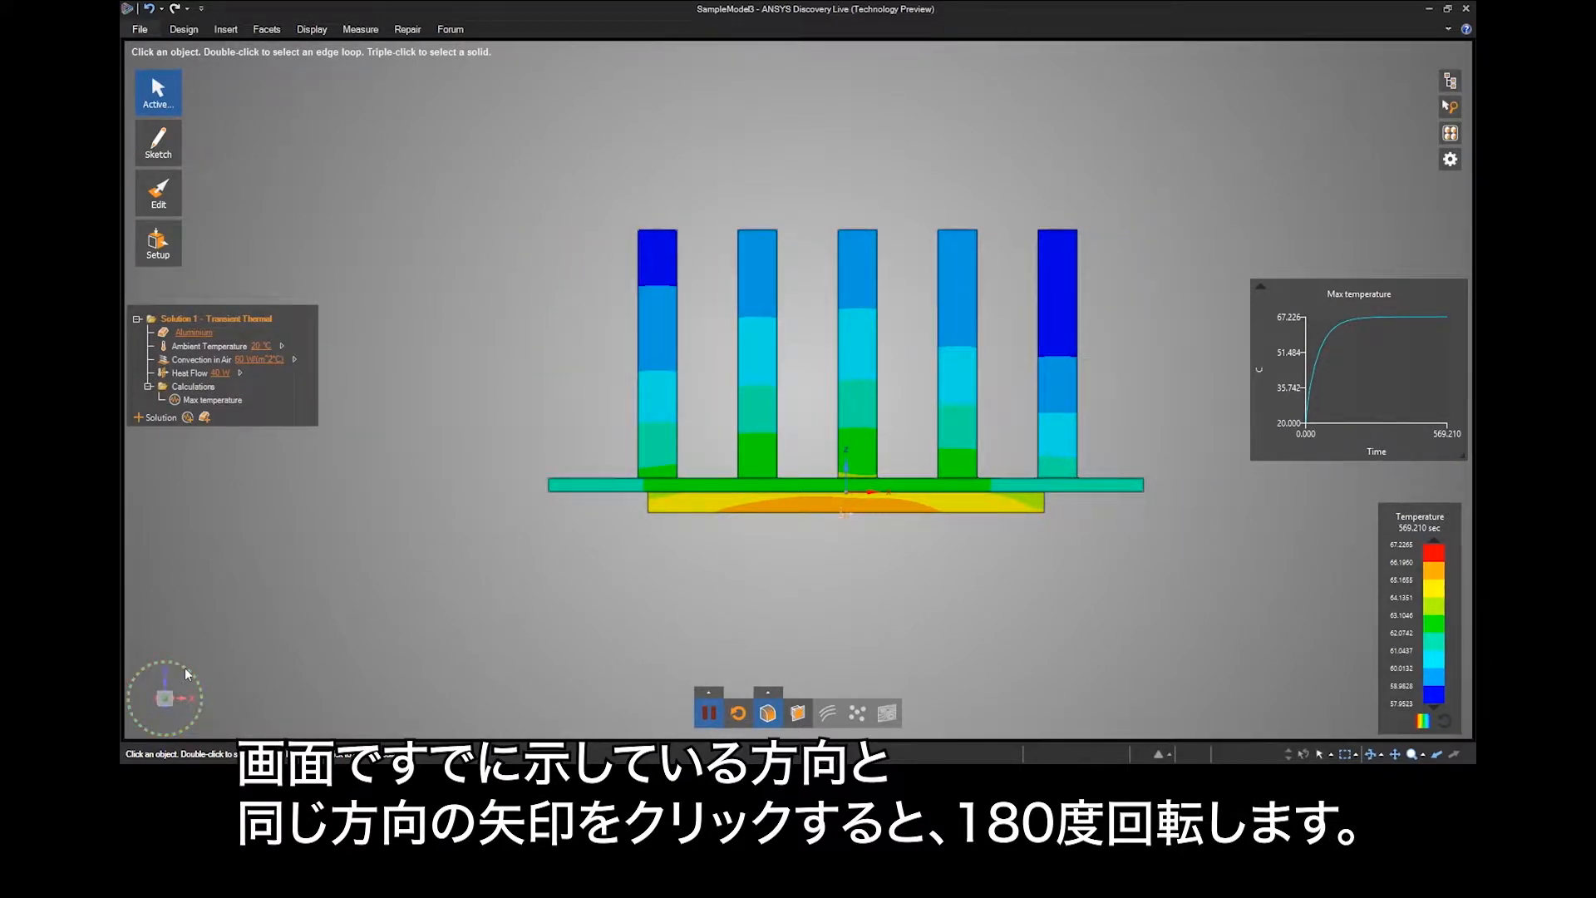
Rotate the side view through a full turn in 90-degree increments and restore the home view.
left_click(185, 669)
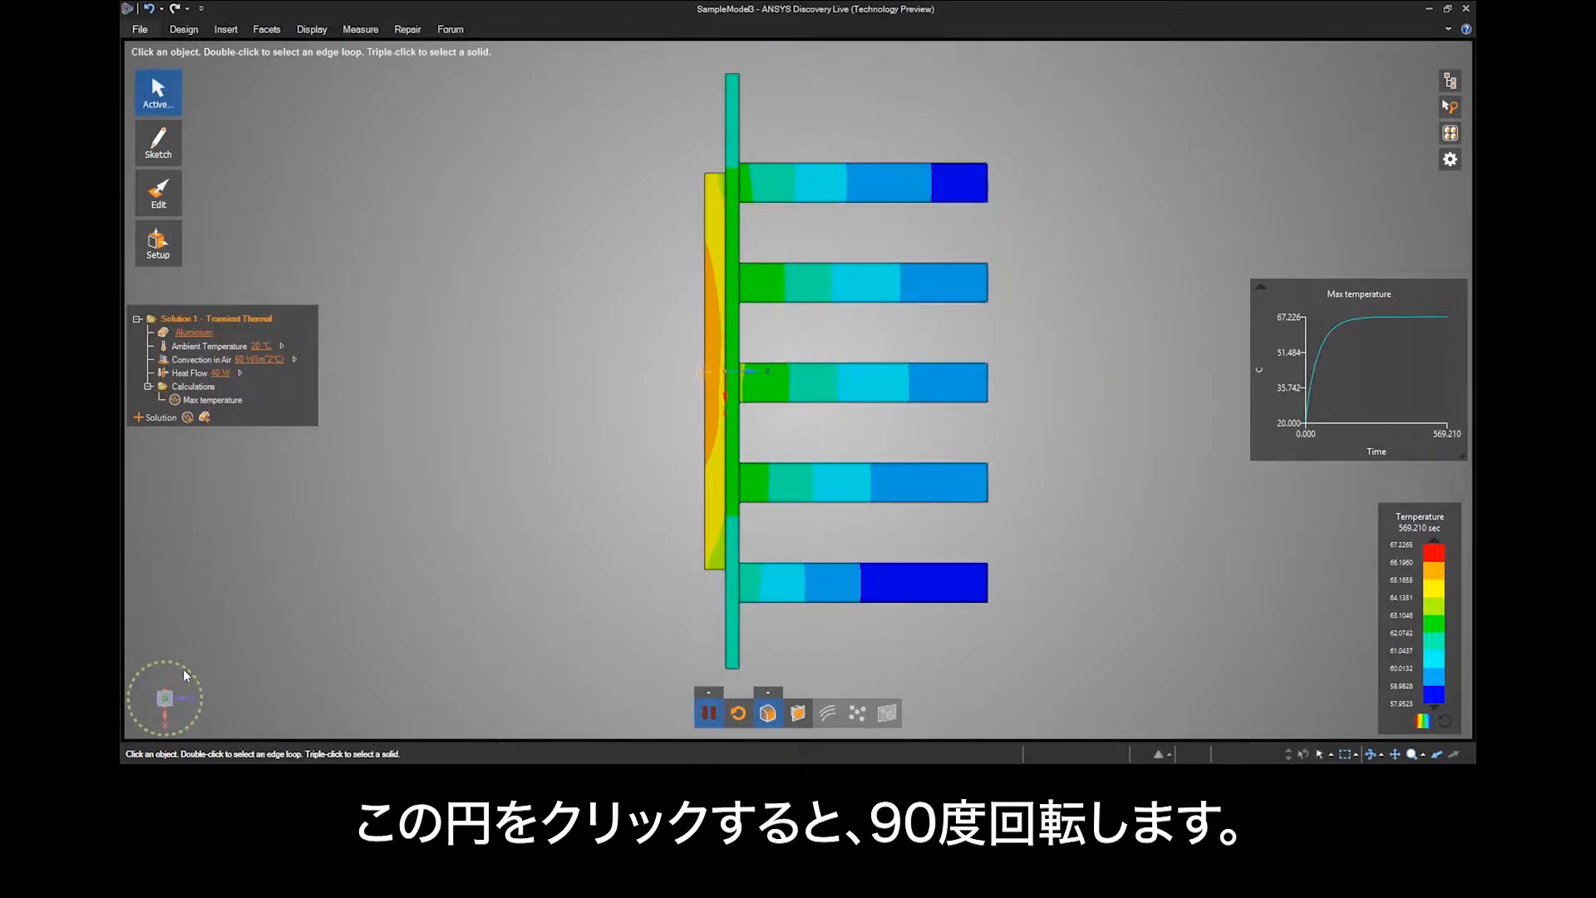
left_click(182, 669)
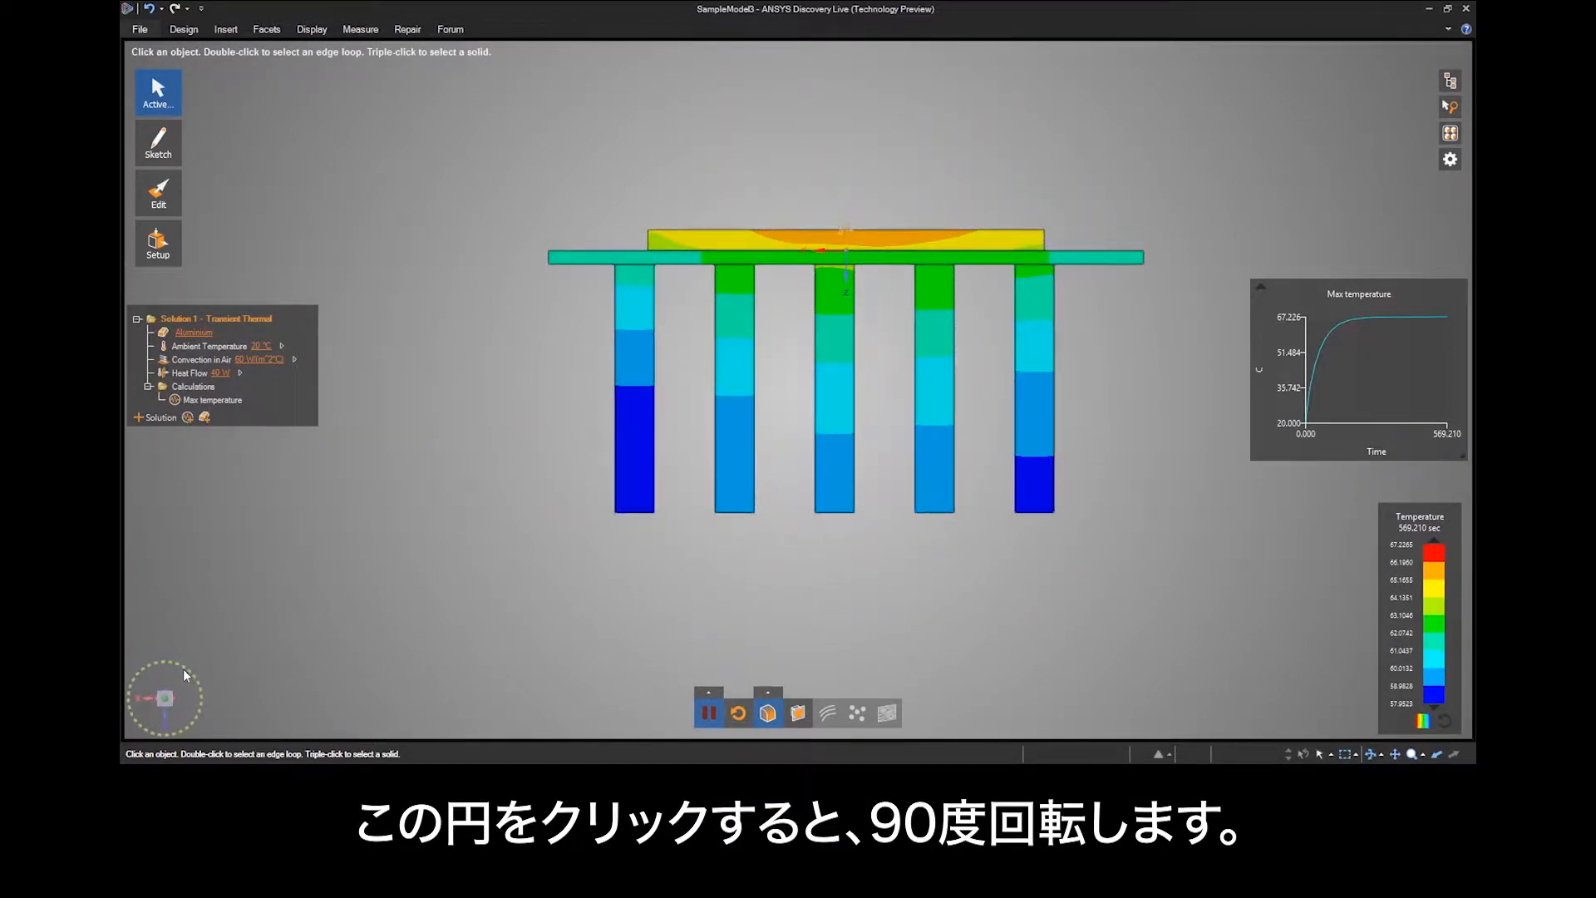
left_click(183, 669)
left_click(183, 668)
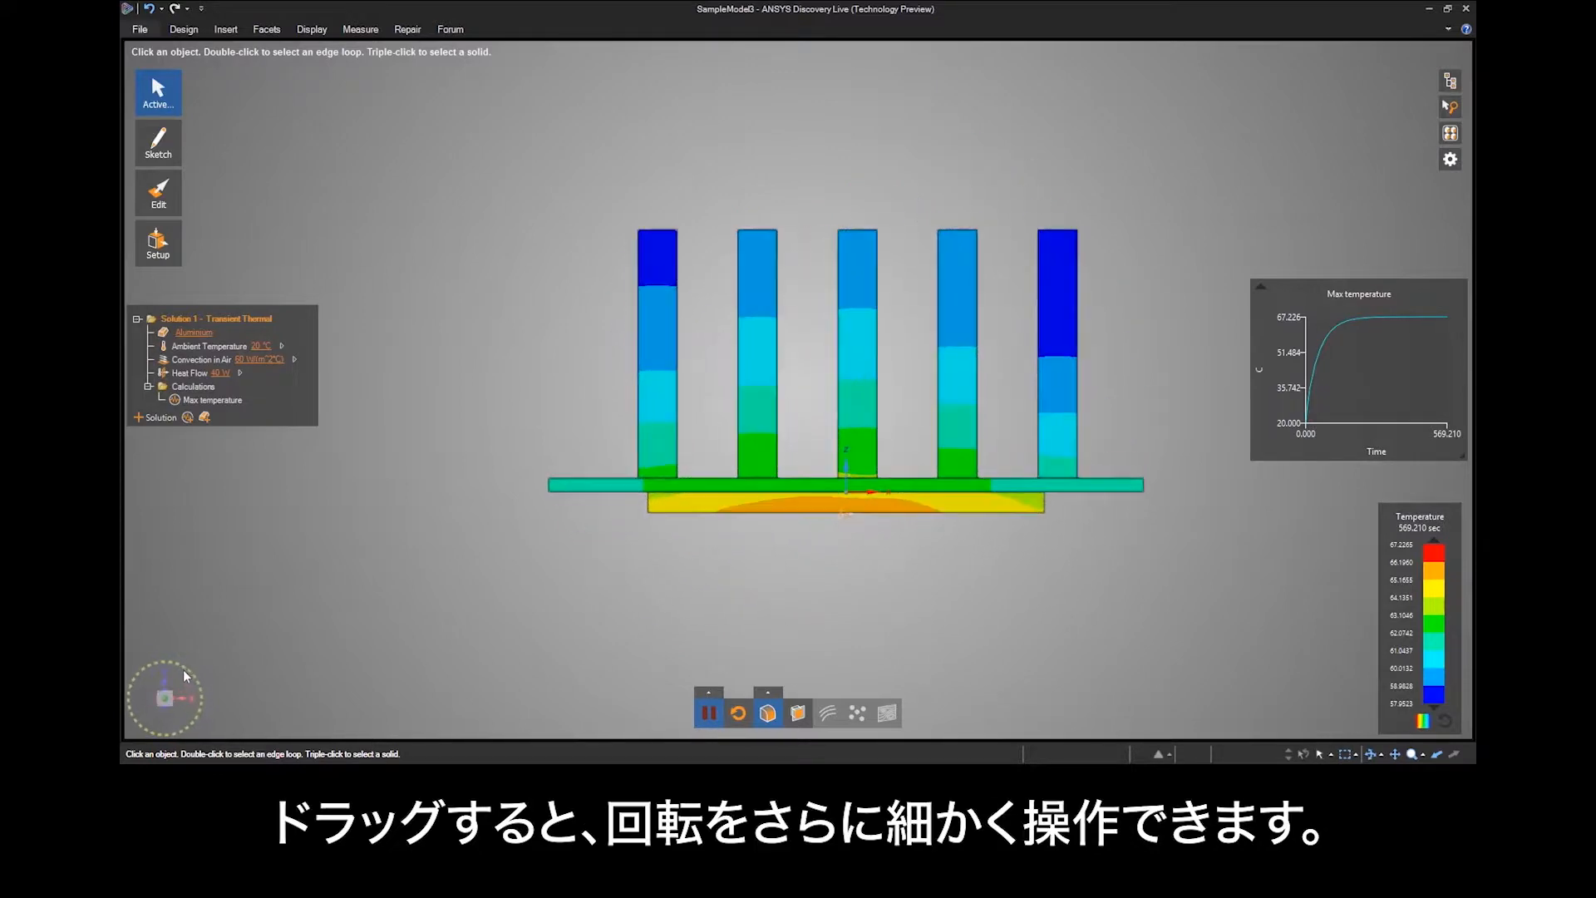
mouse_move(158, 665)
left_mouse_down()
mouse_move(129, 679)
mouse_move(148, 665)
mouse_move(191, 677)
mouse_move(123, 662)
mouse_move(172, 665)
mouse_move(157, 663)
left_mouse_up()
left_click(184, 30)
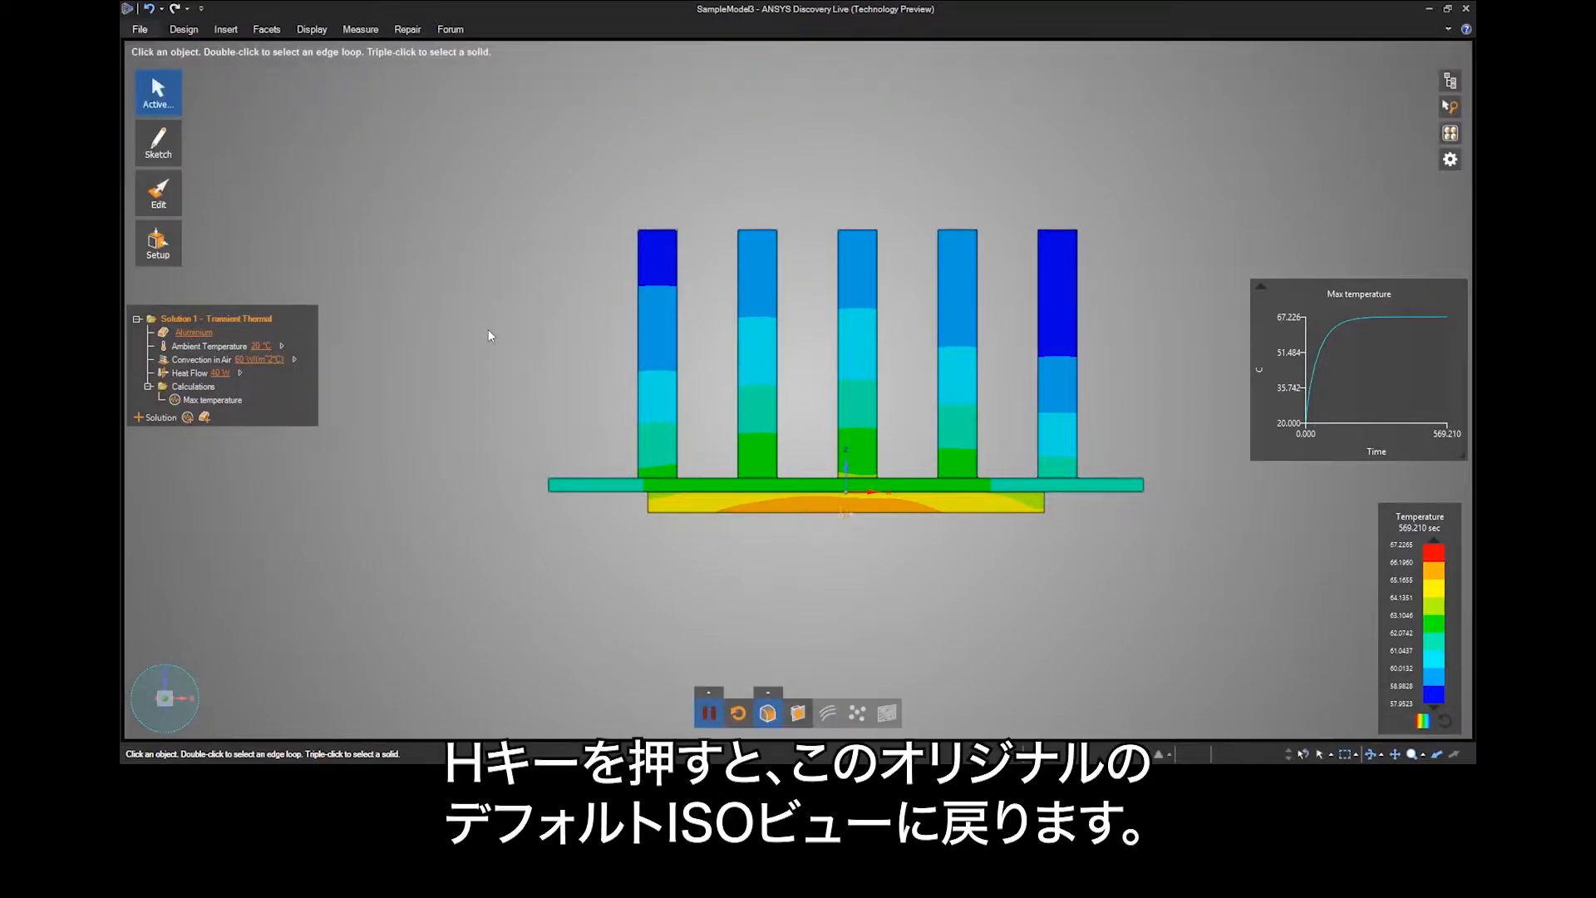
key("h")
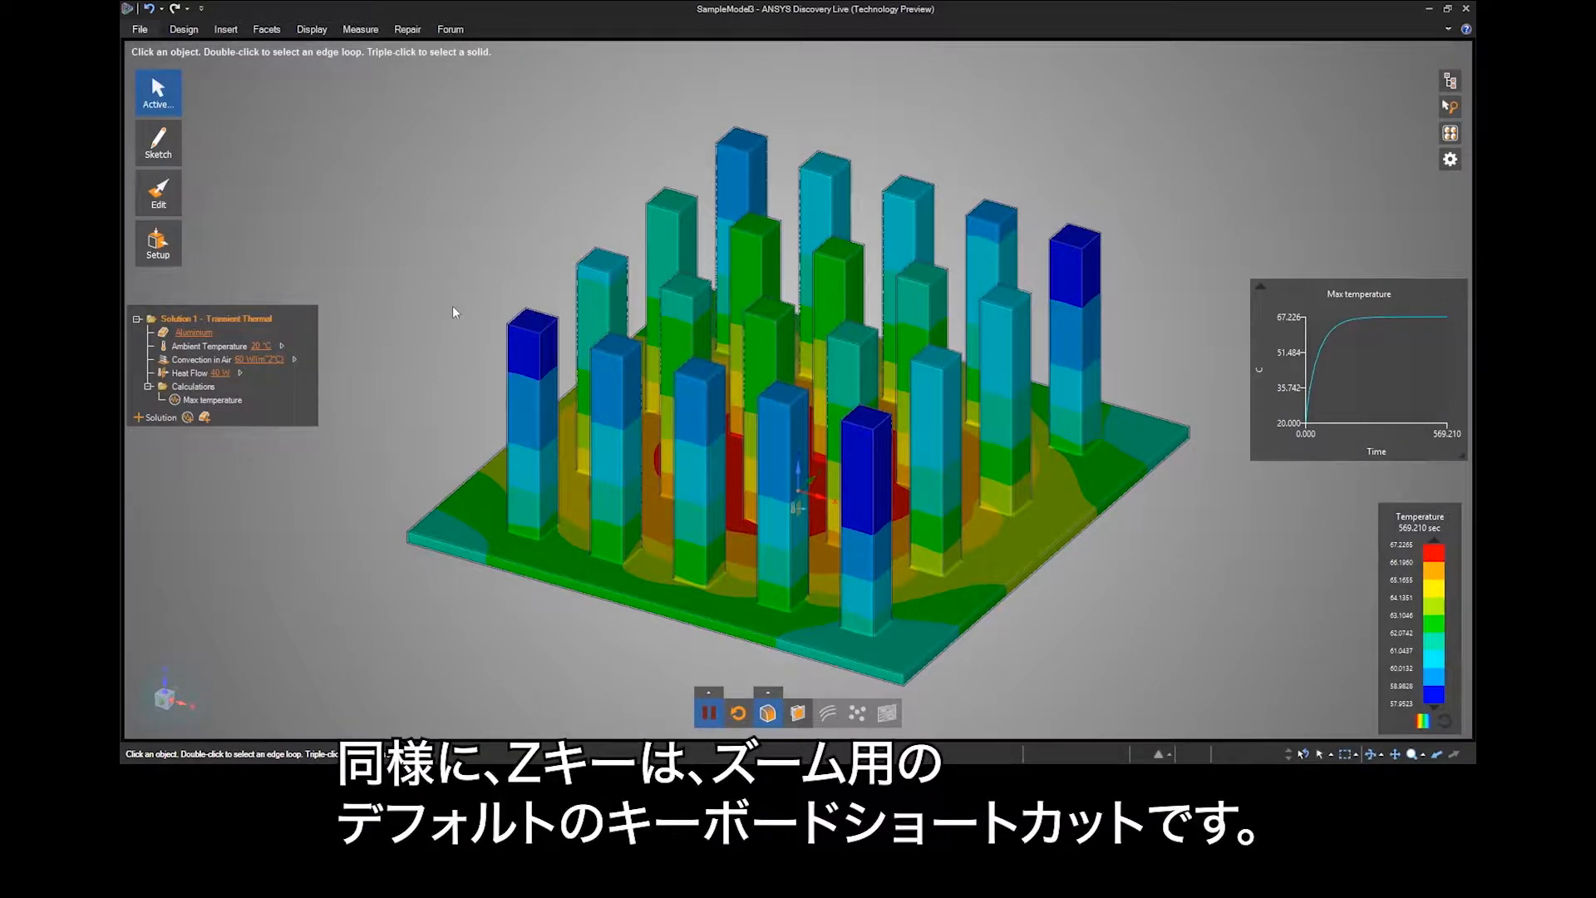
Zoom to the top face of the near-left corner pin, clear the selection, and zoom back to the whole model.
left_click(535, 320)
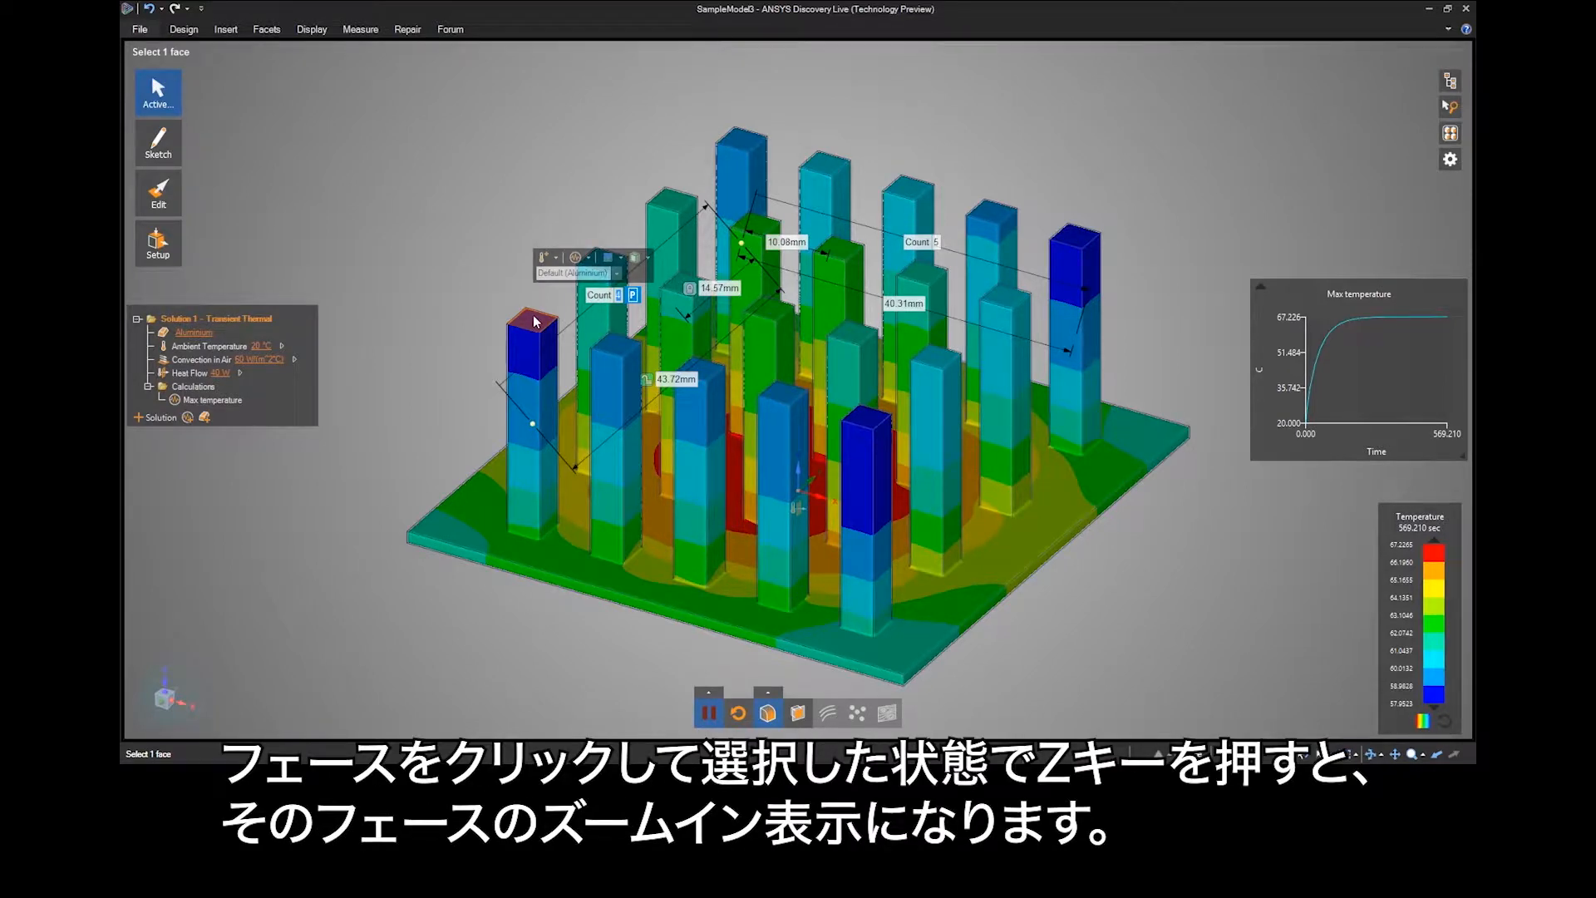
key("z")
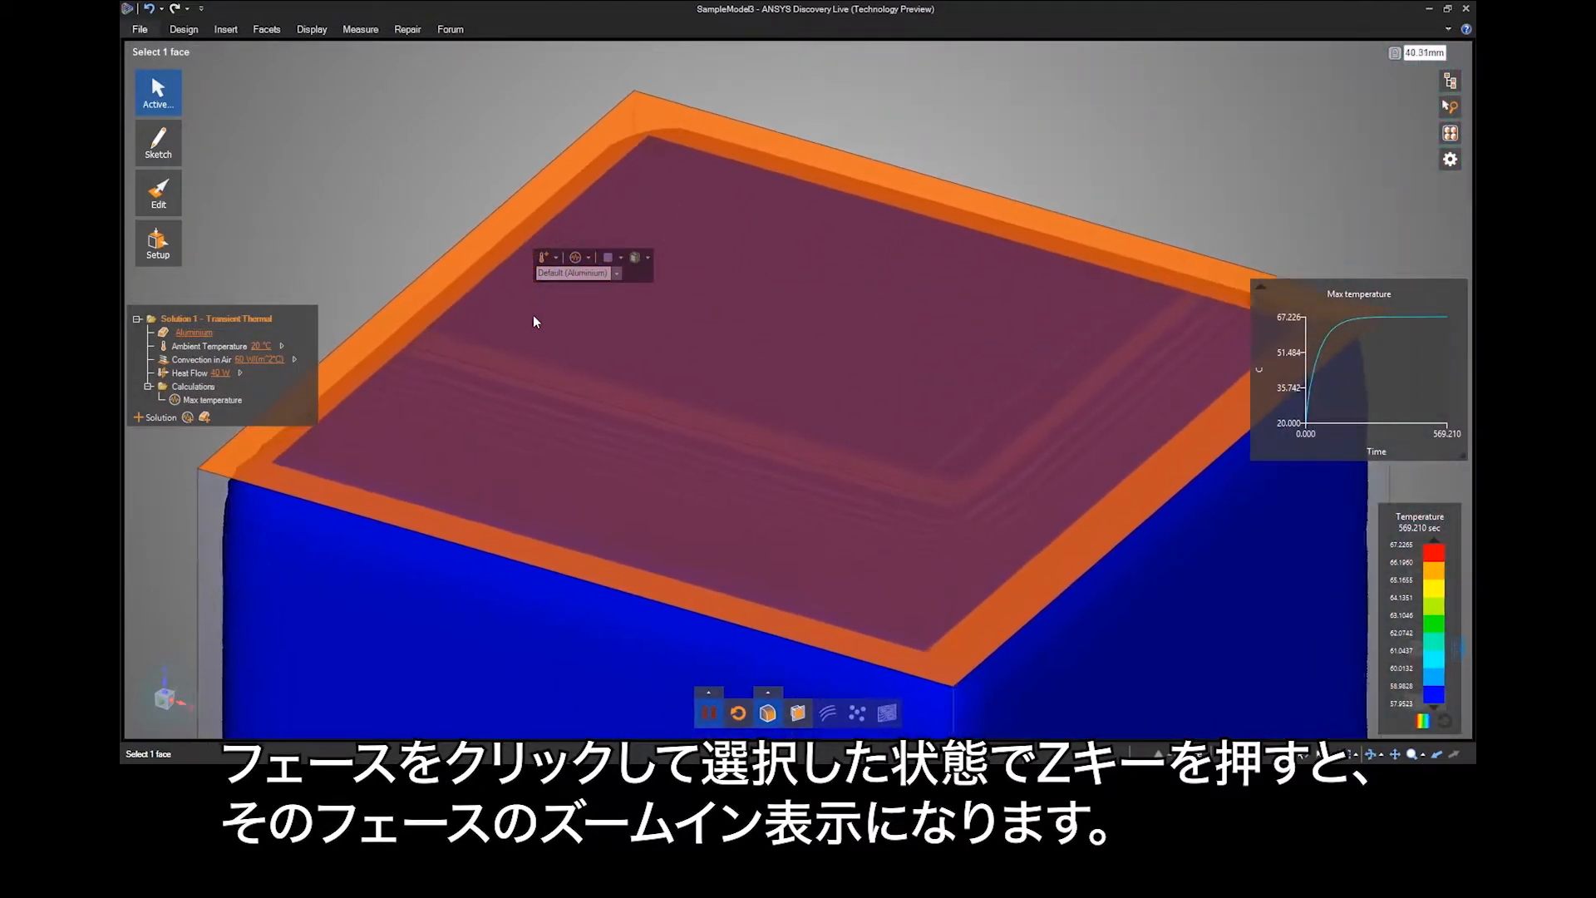
left_click(347, 138)
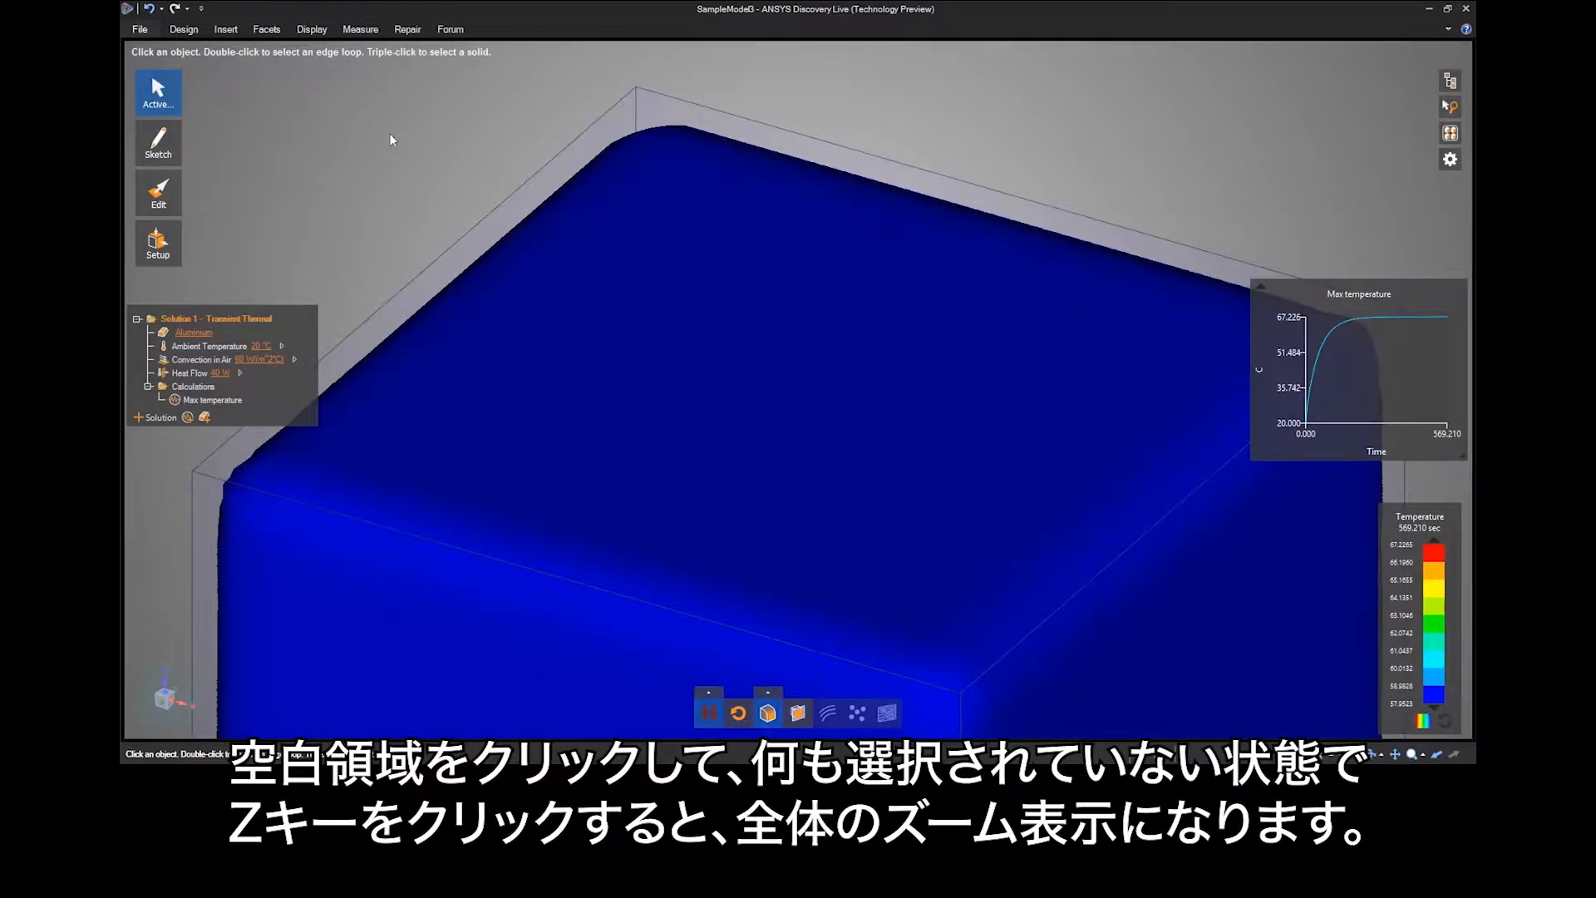
key("z")
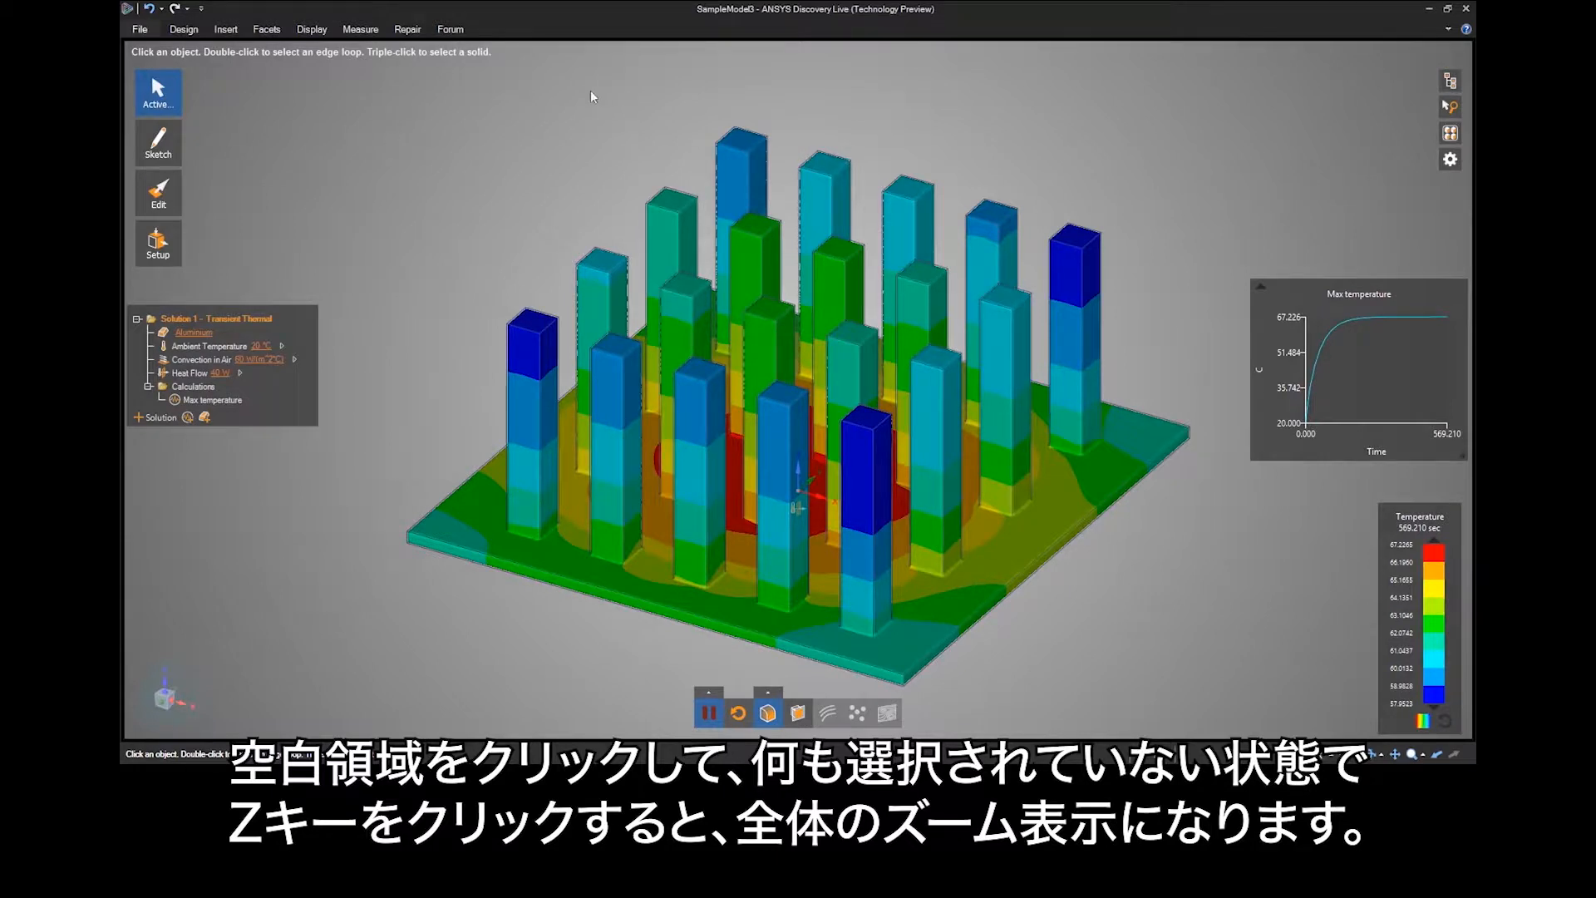
Select the four pin top faces around the rear-left corner and zoom to them, then deselect them and fit the whole model.
left_click_drag(655, 142, 904, 254)
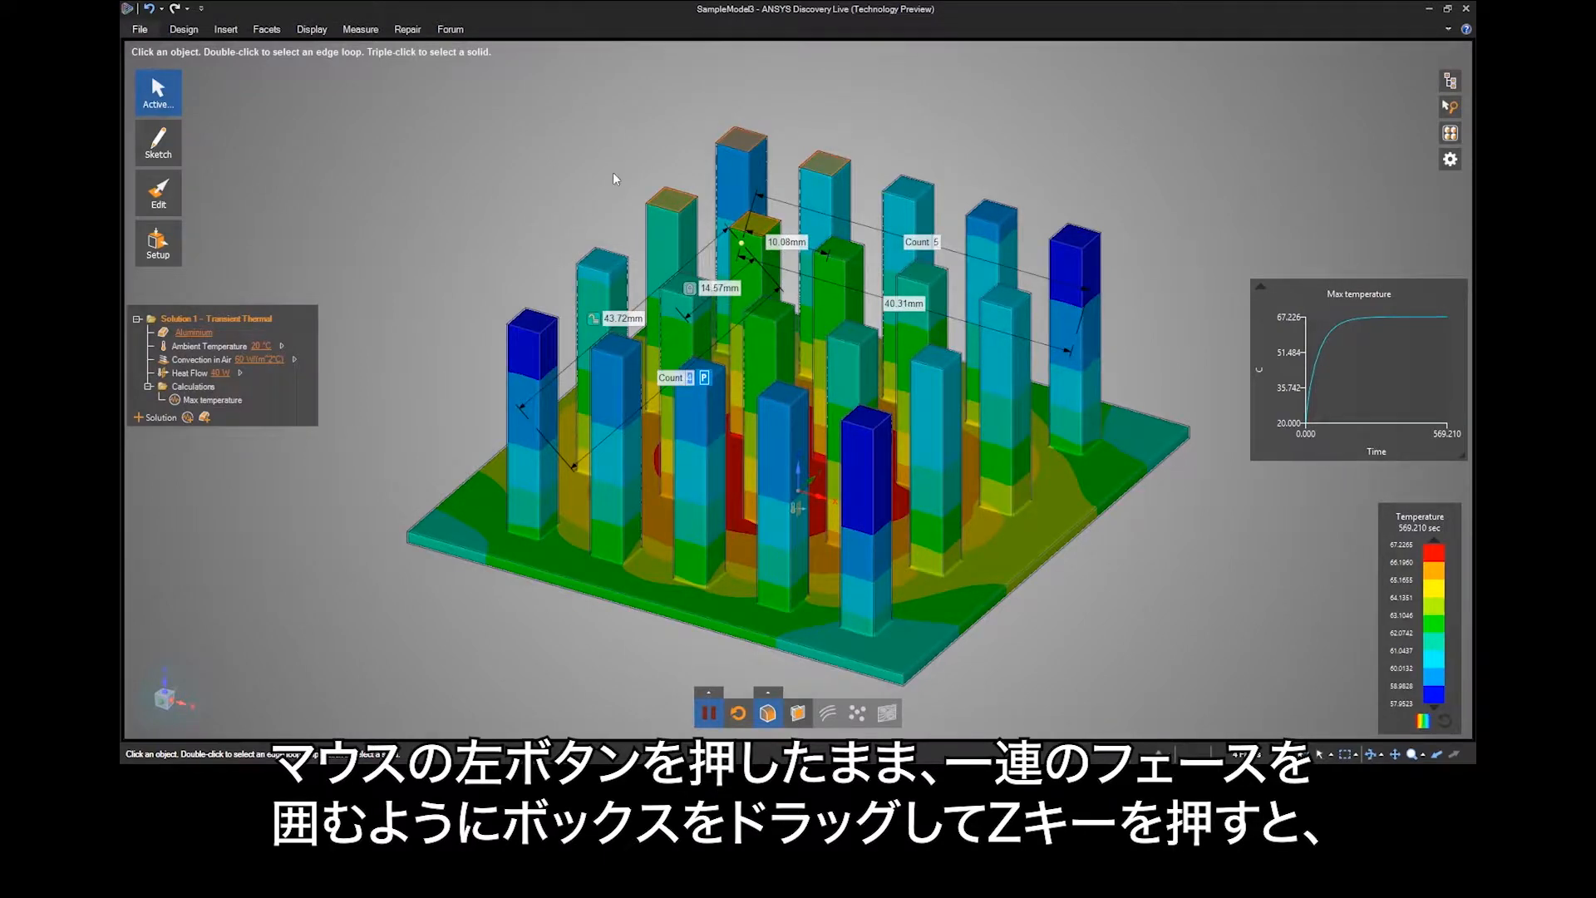
key("z")
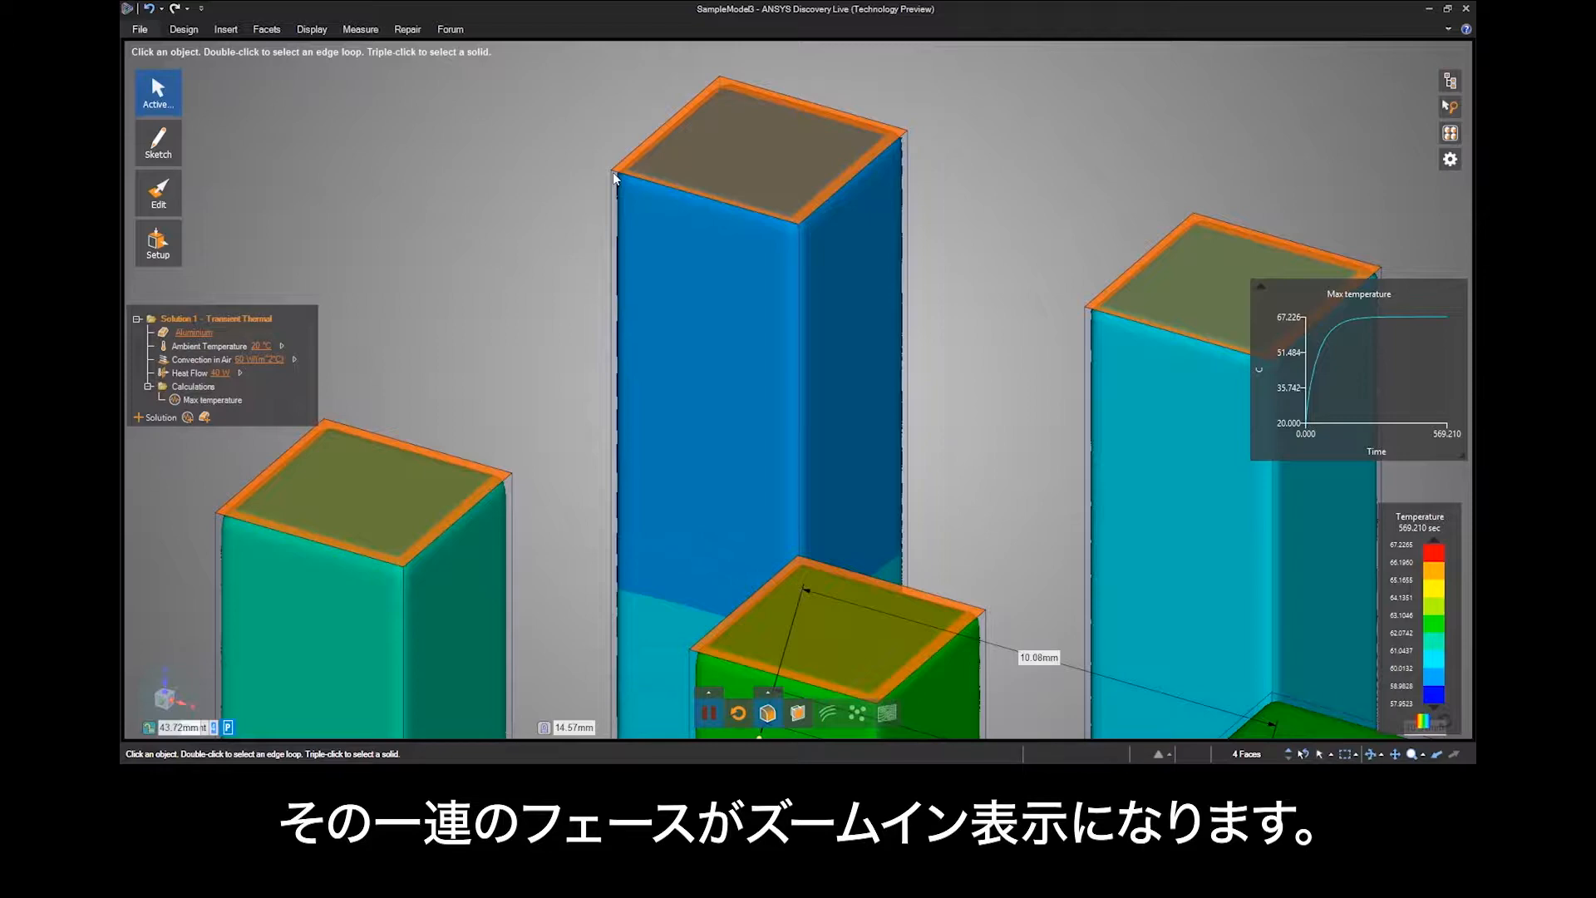
key("Escape")
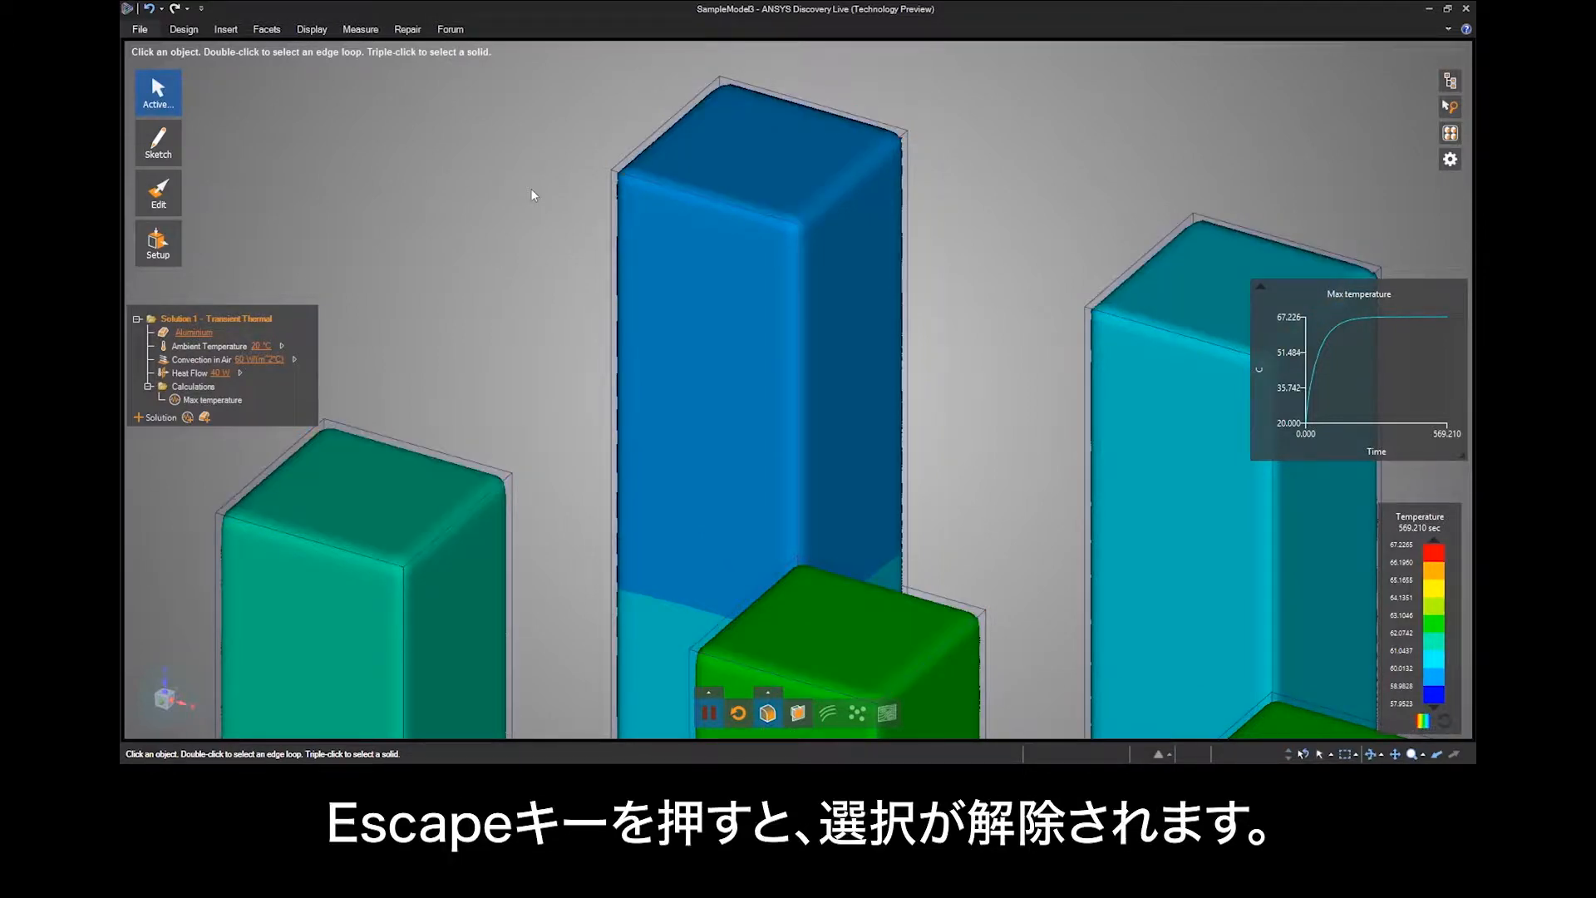
key("z")
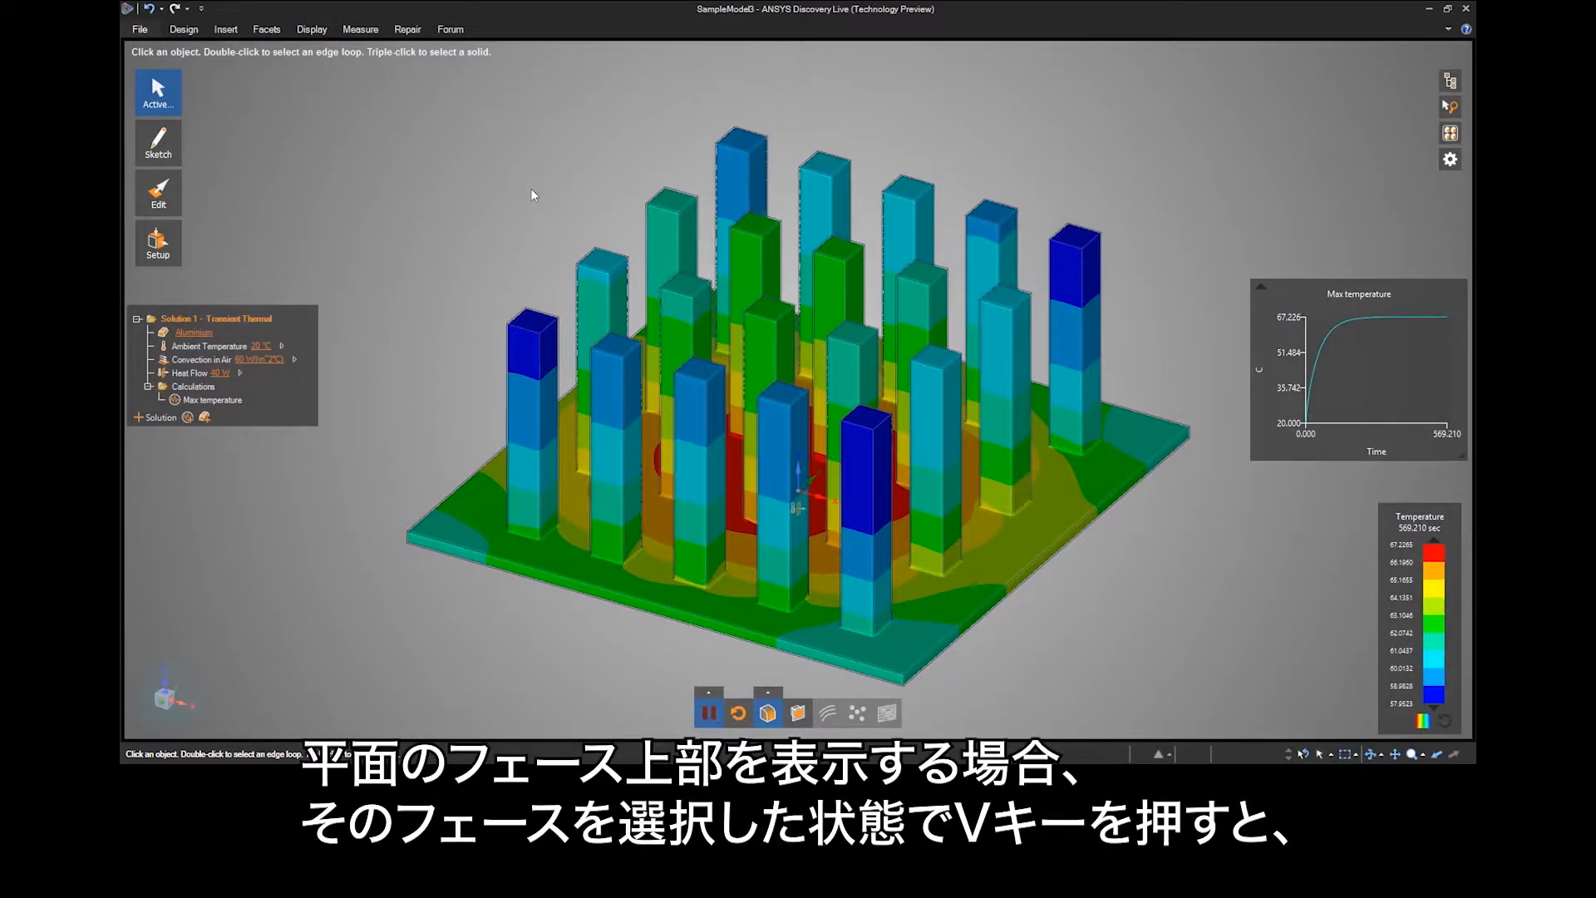
Show the plan view of the top face of the second pin in the rear row.
key("v")
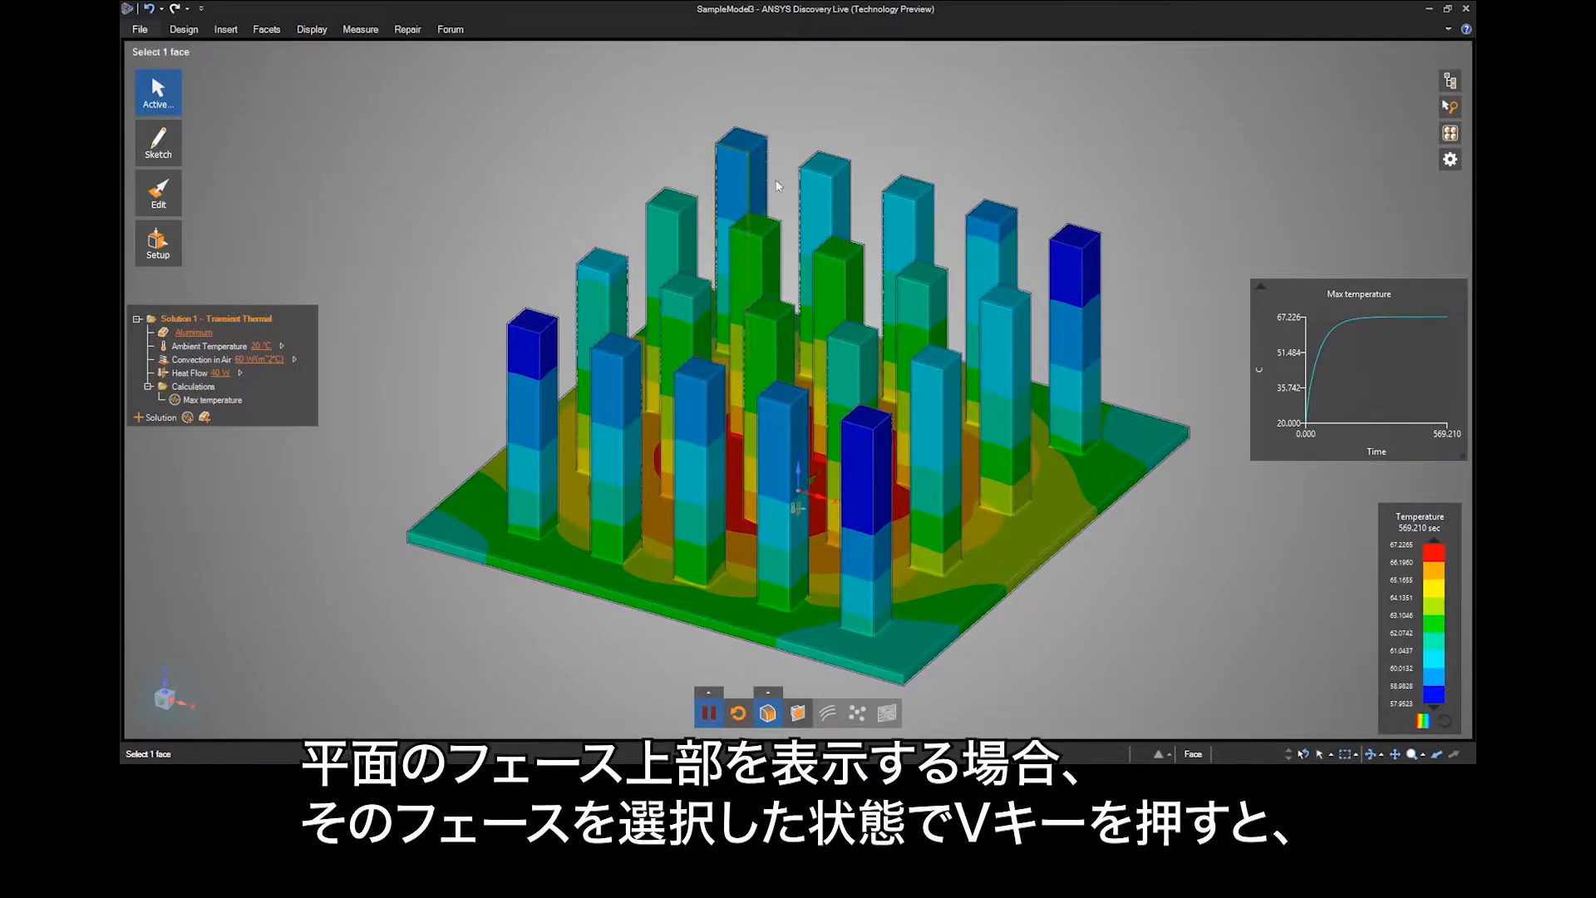
left_click(830, 166)
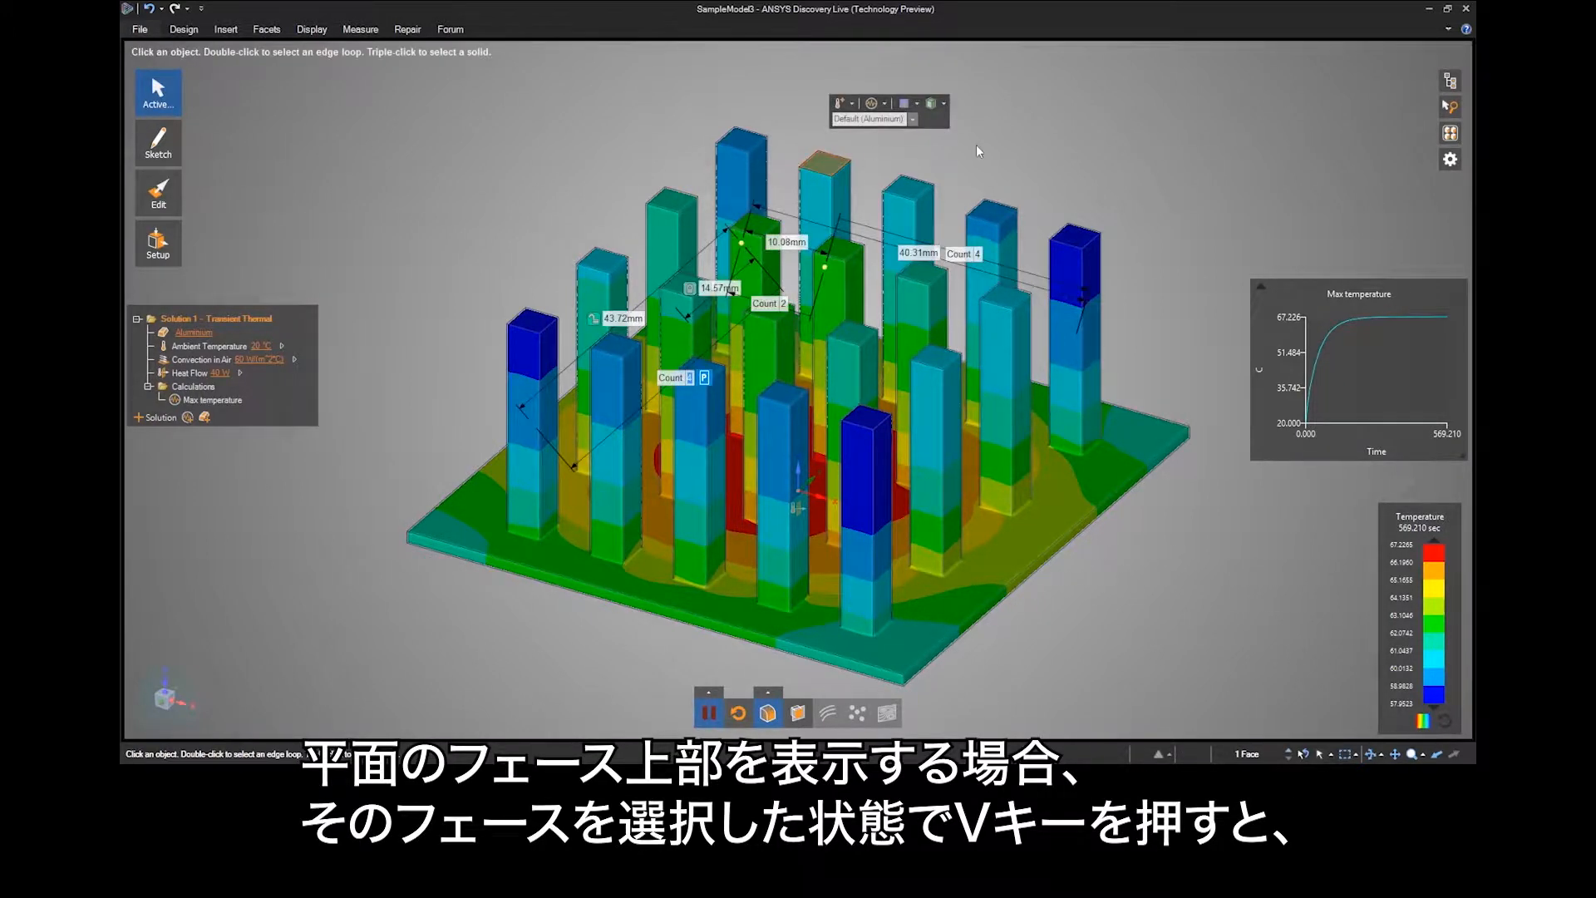
key("v")
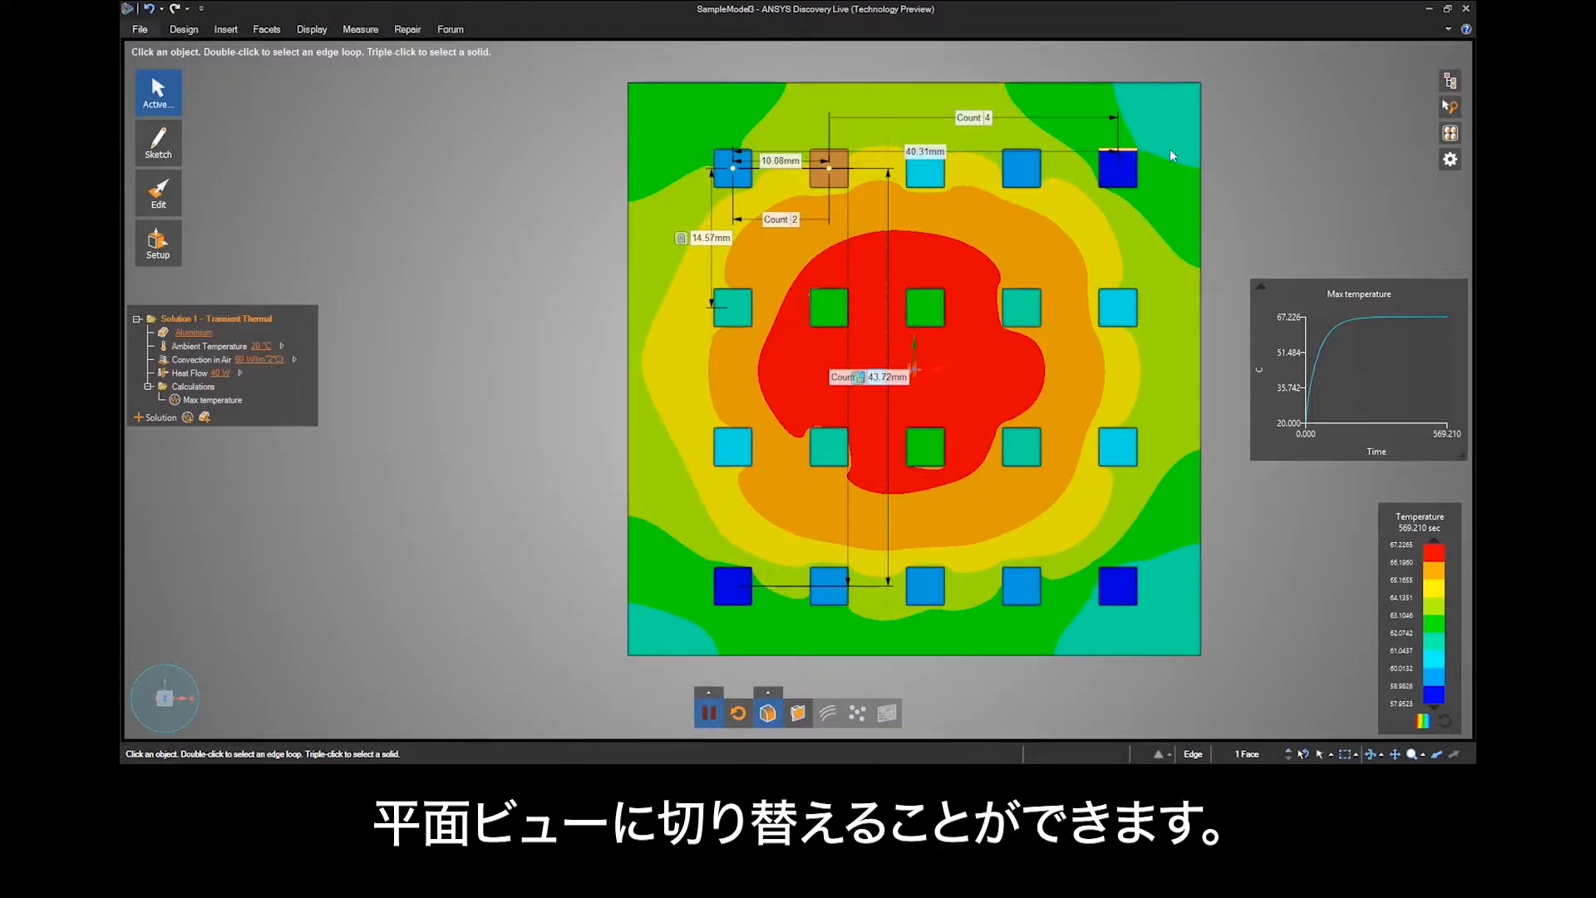
Show the plan view of the fourth rear-row pin's side face, zoom to that face, and restore the home view.
middle_click_drag(1266, 137, 1303, 202)
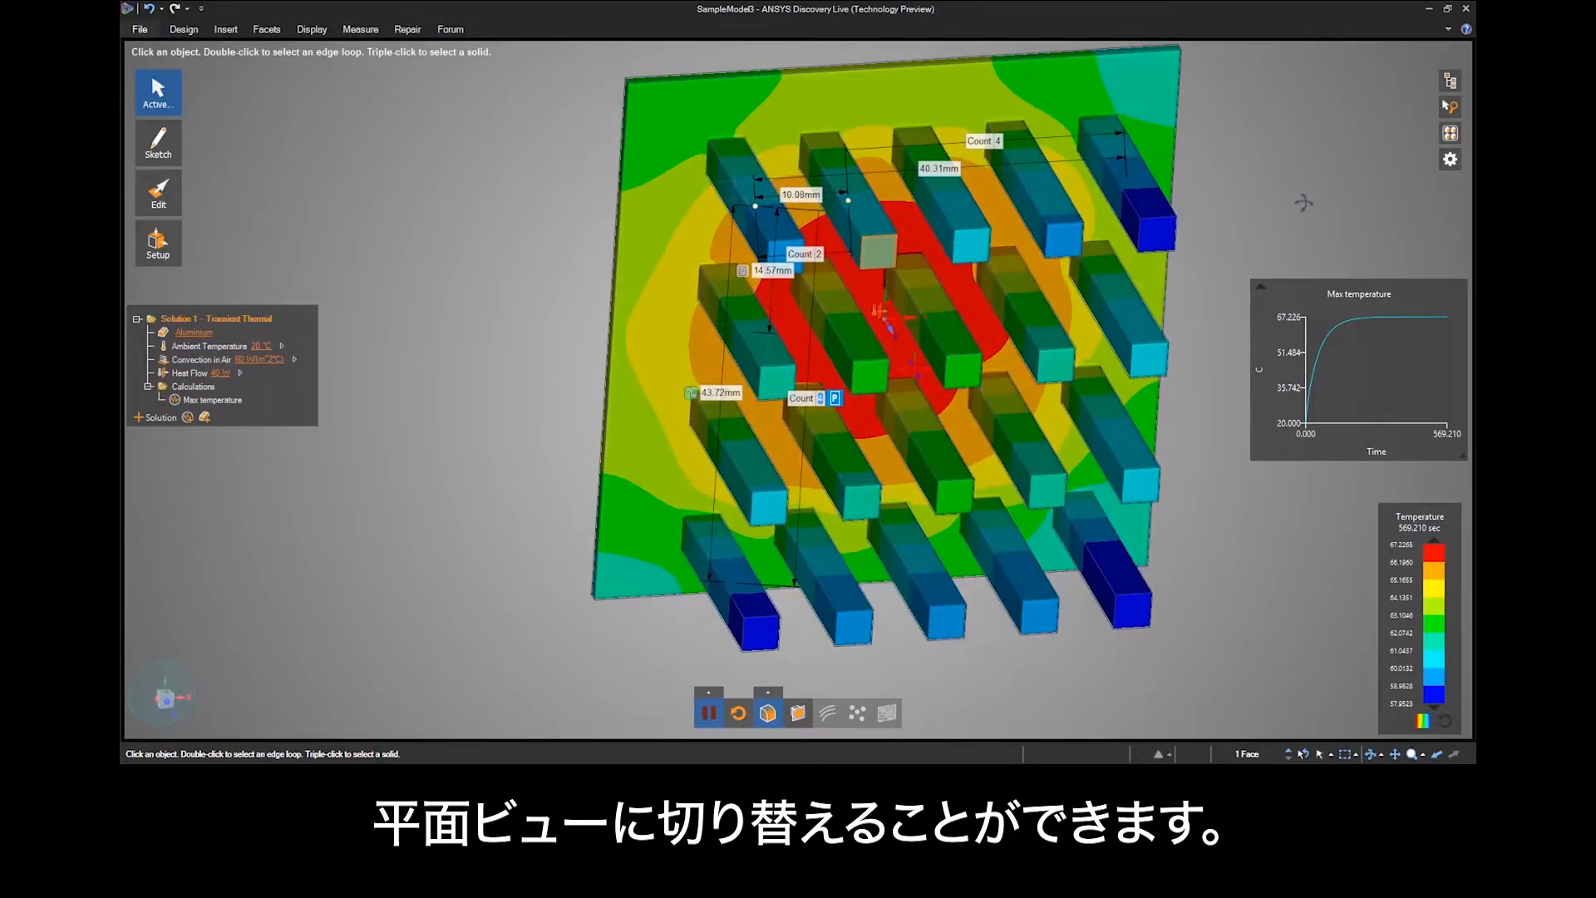
left_click(1055, 197)
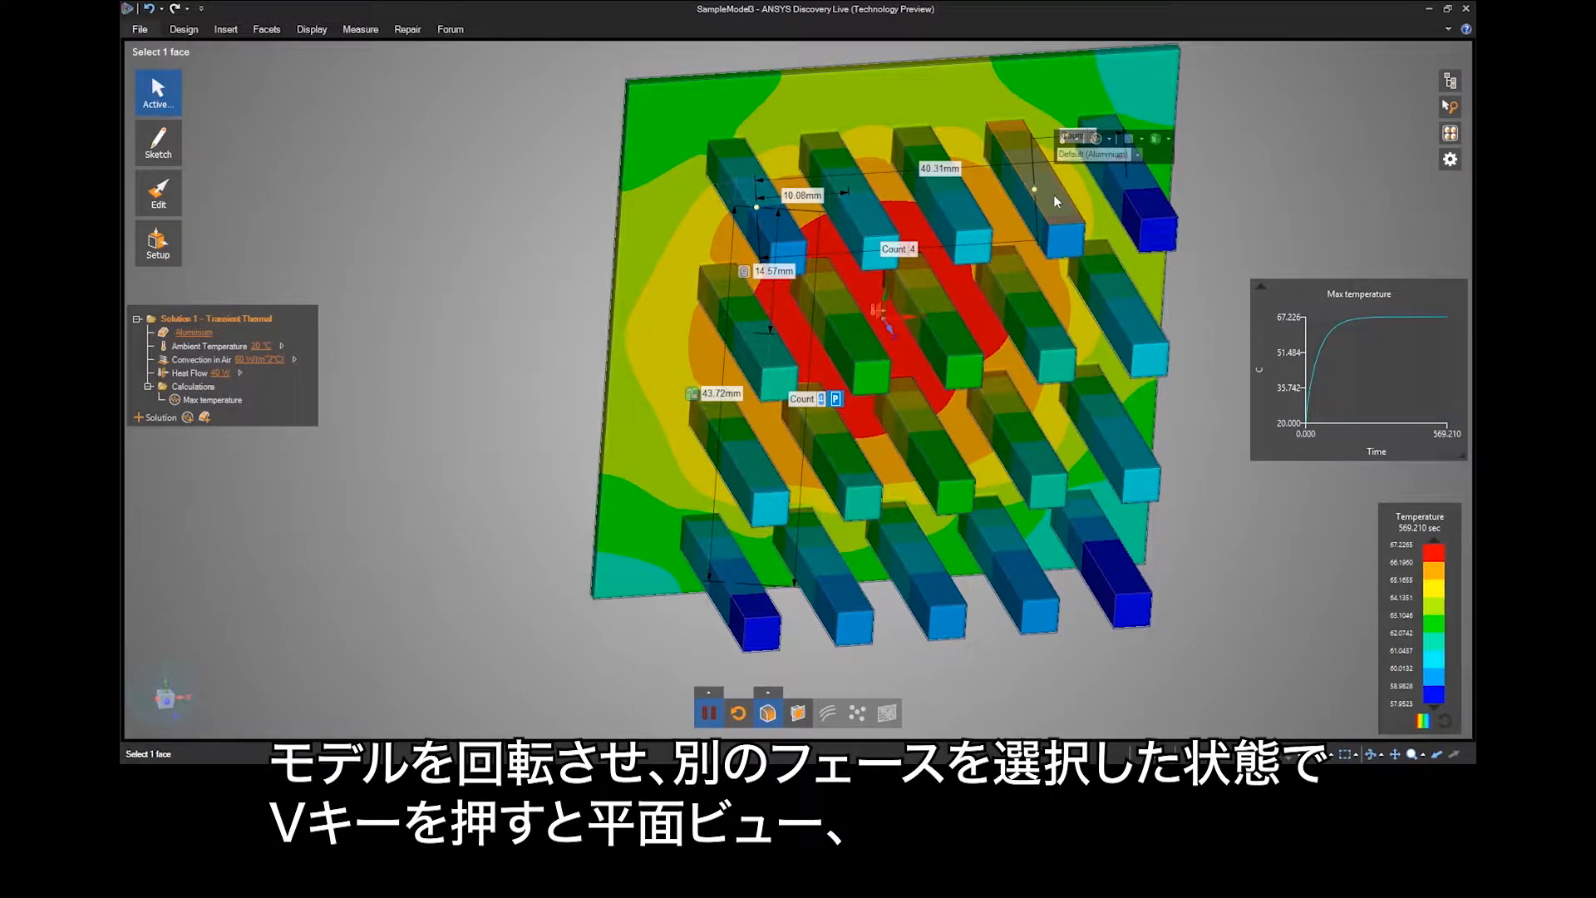
key("v")
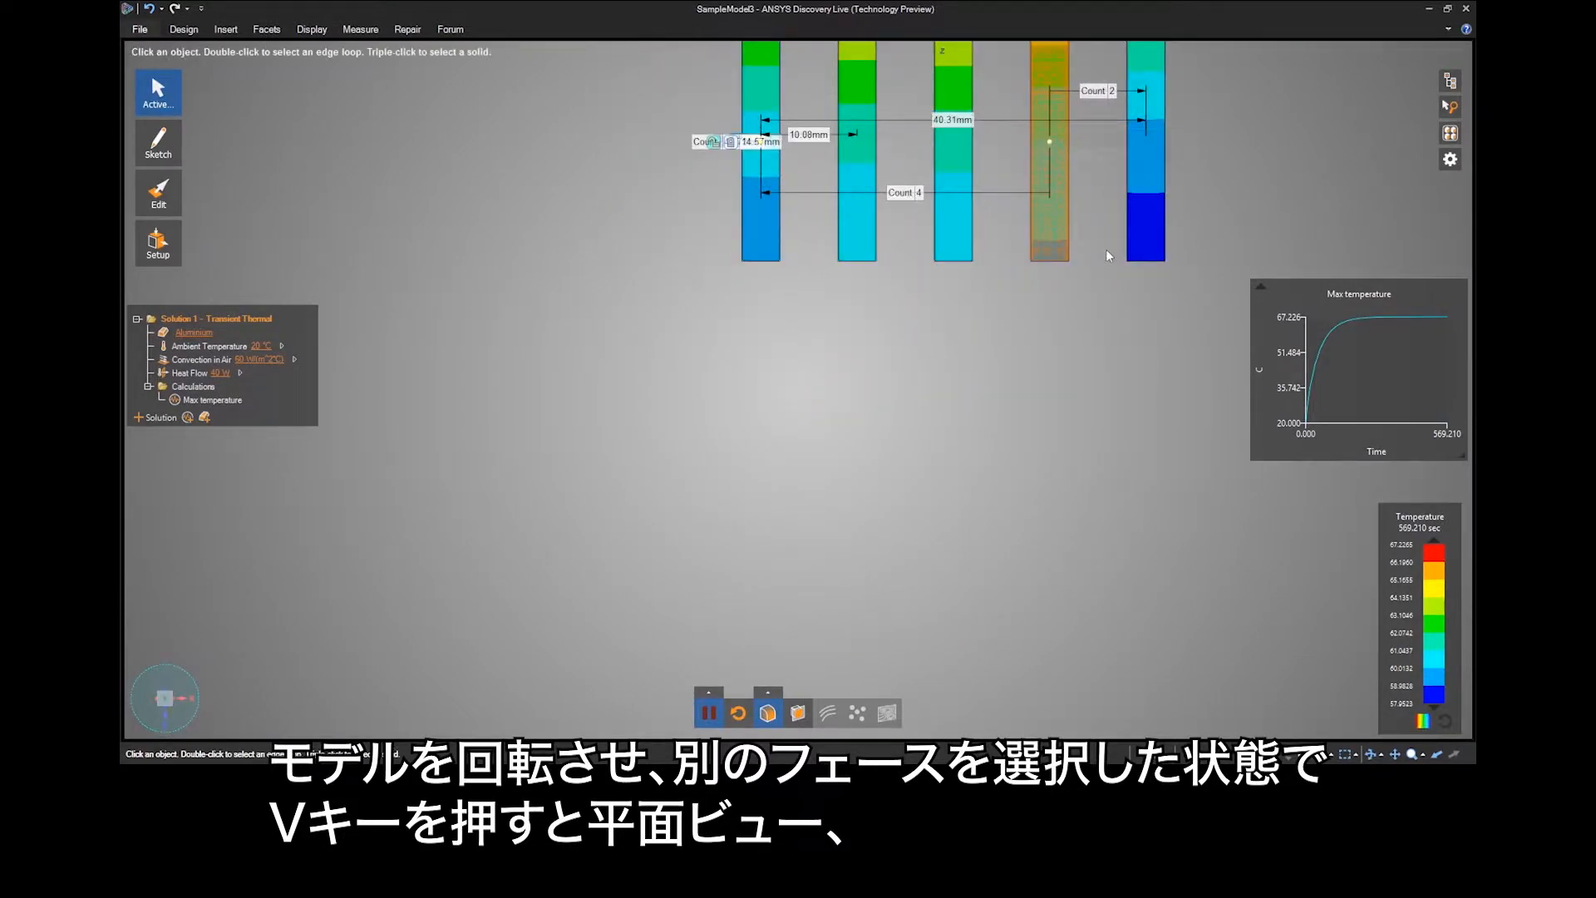
key("z")
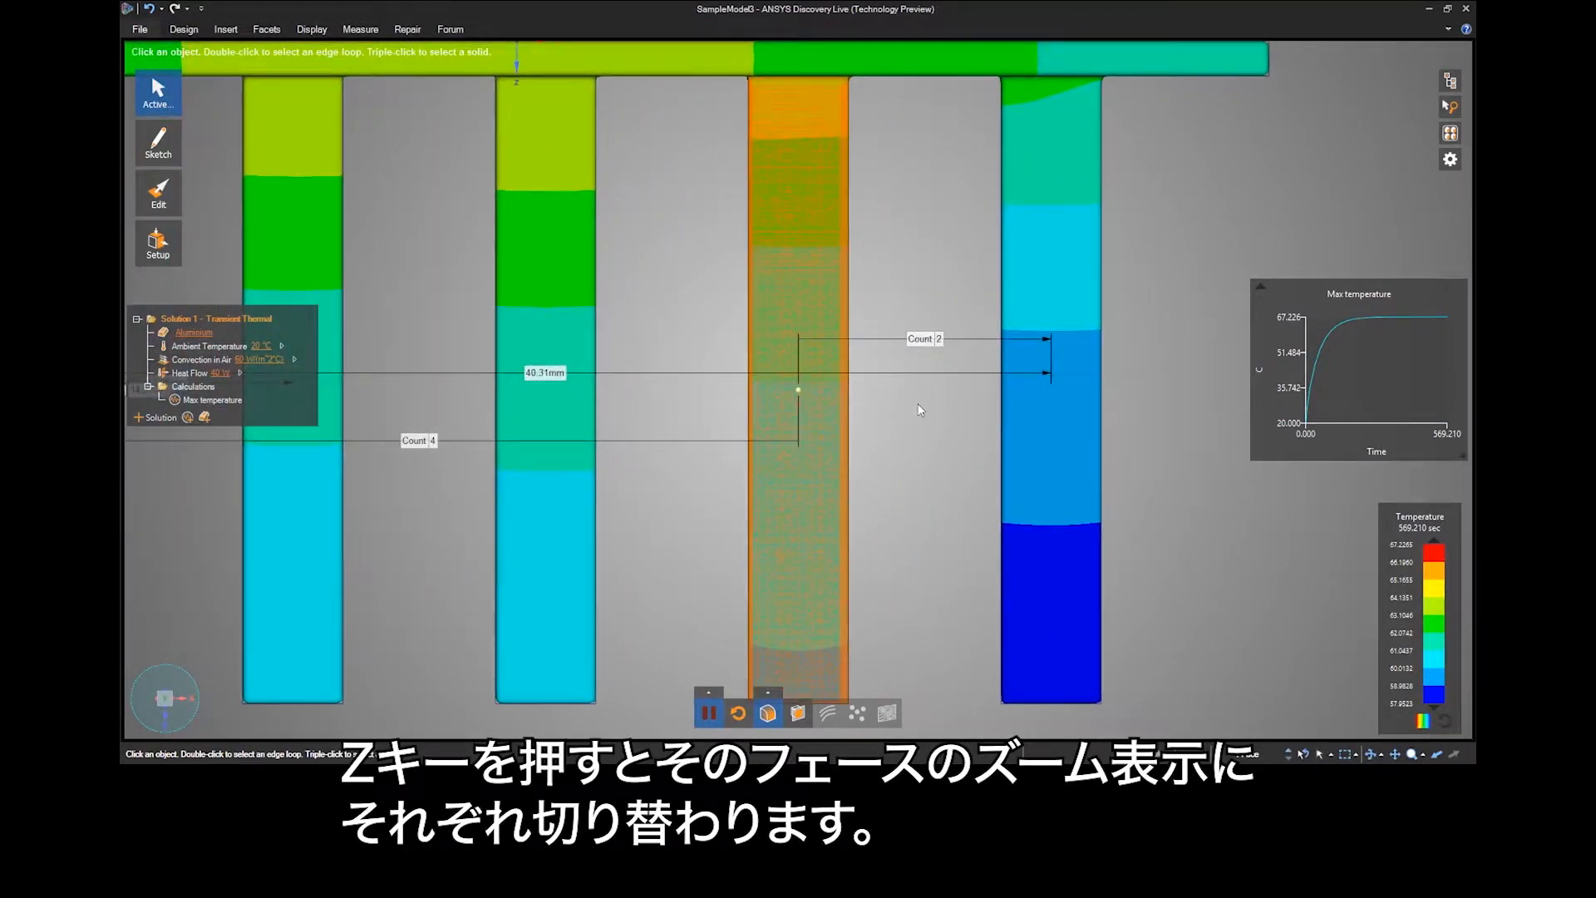
key("h")
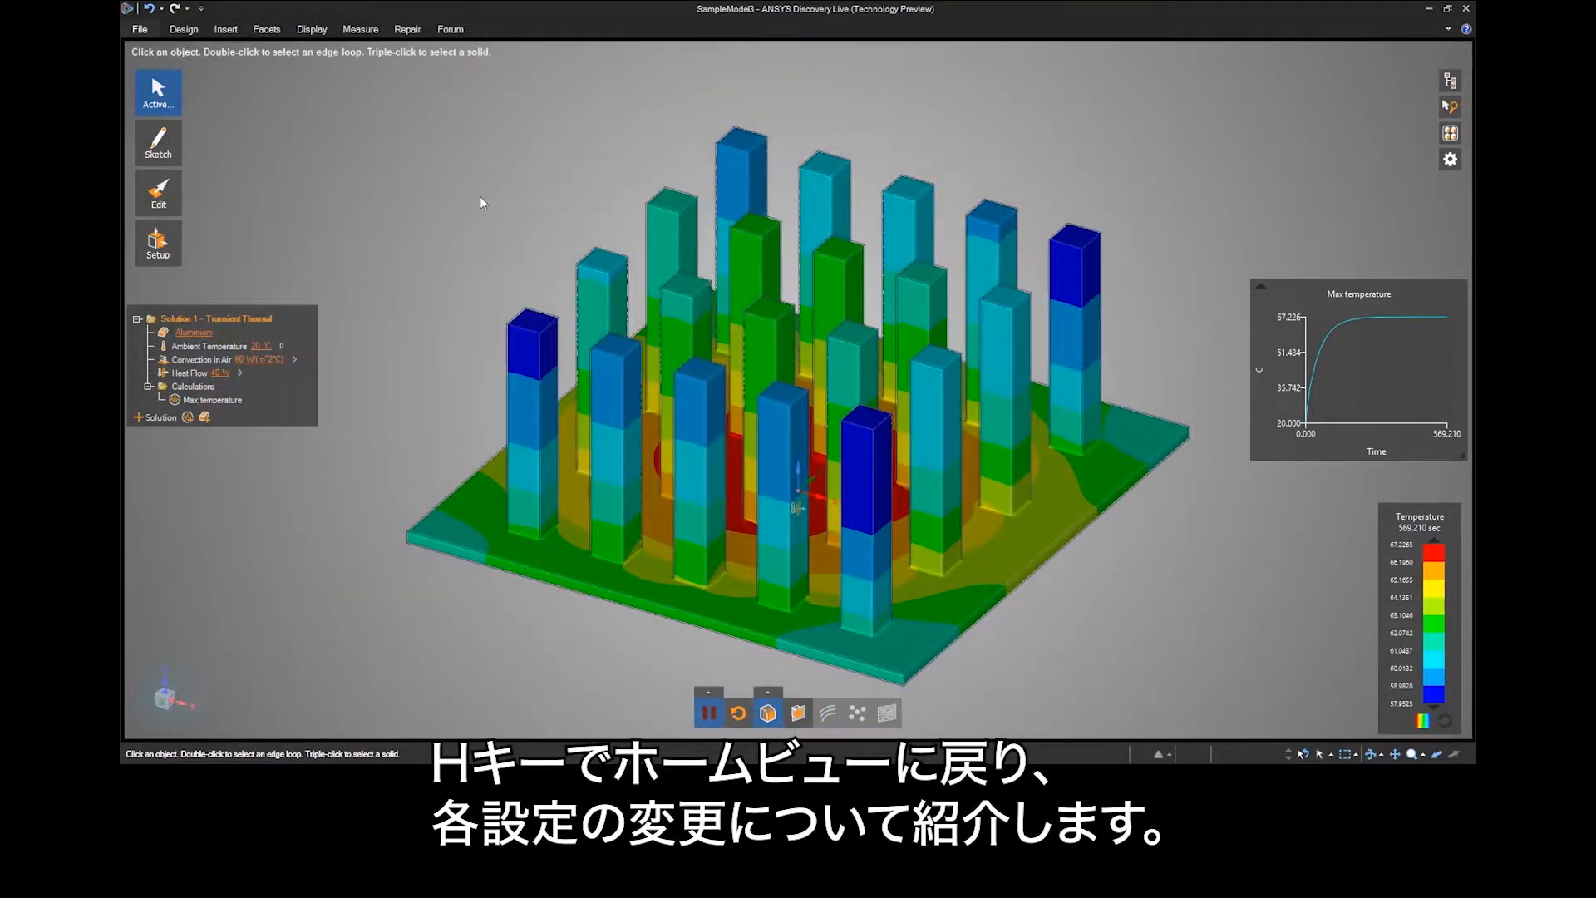
Open Discovery Options and examine the unit scope, type and length choices for this document.
left_click(139, 31)
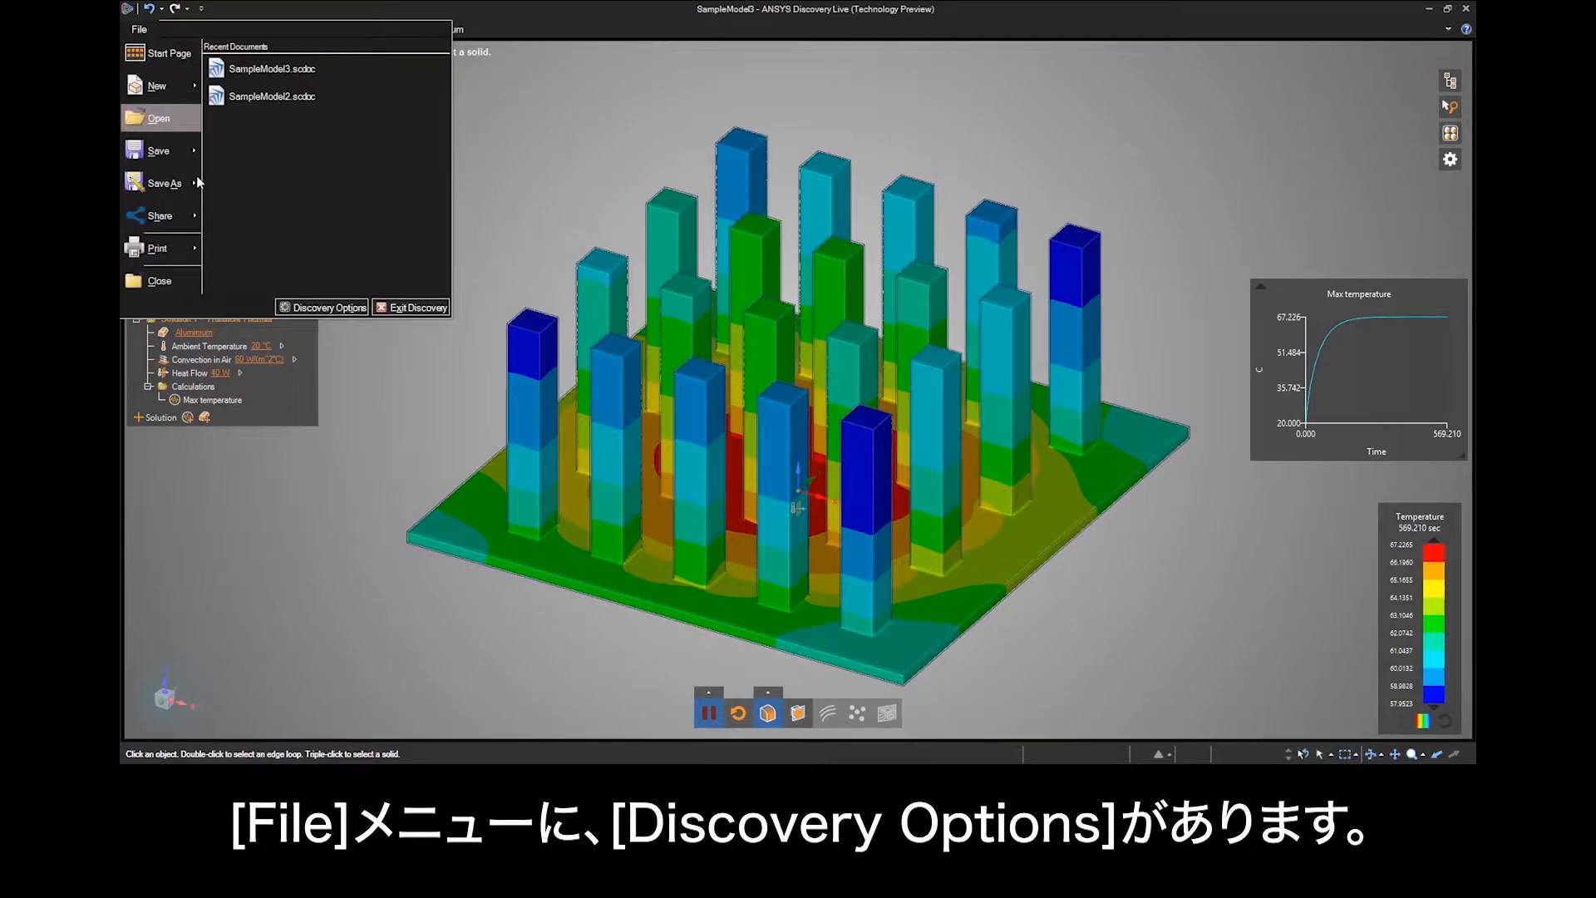
left_click(331, 307)
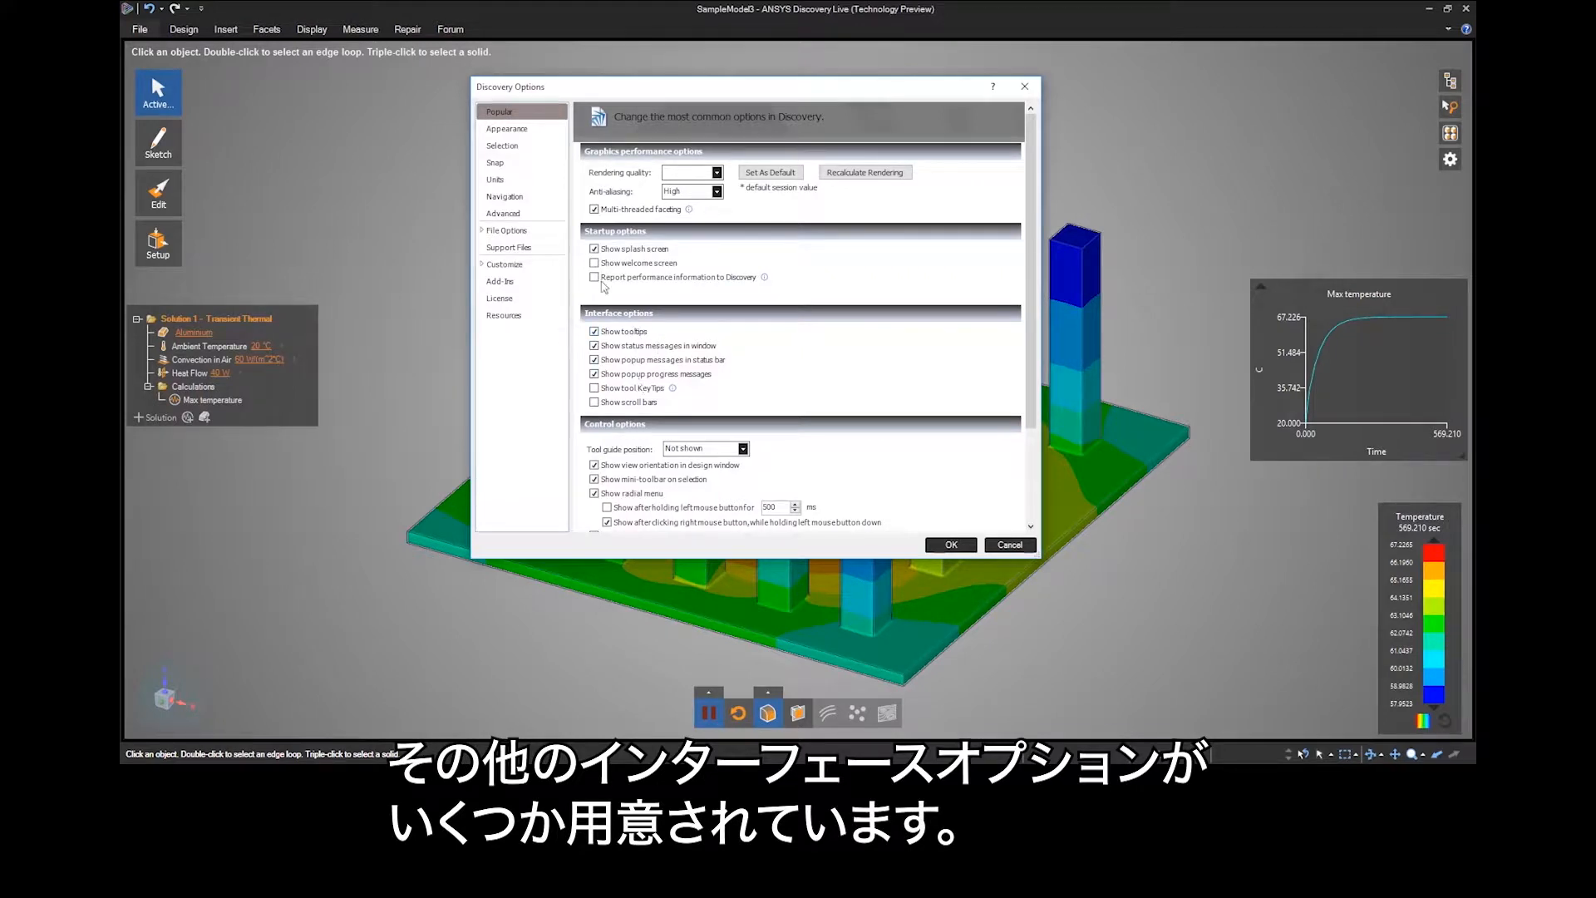
left_click(508, 182)
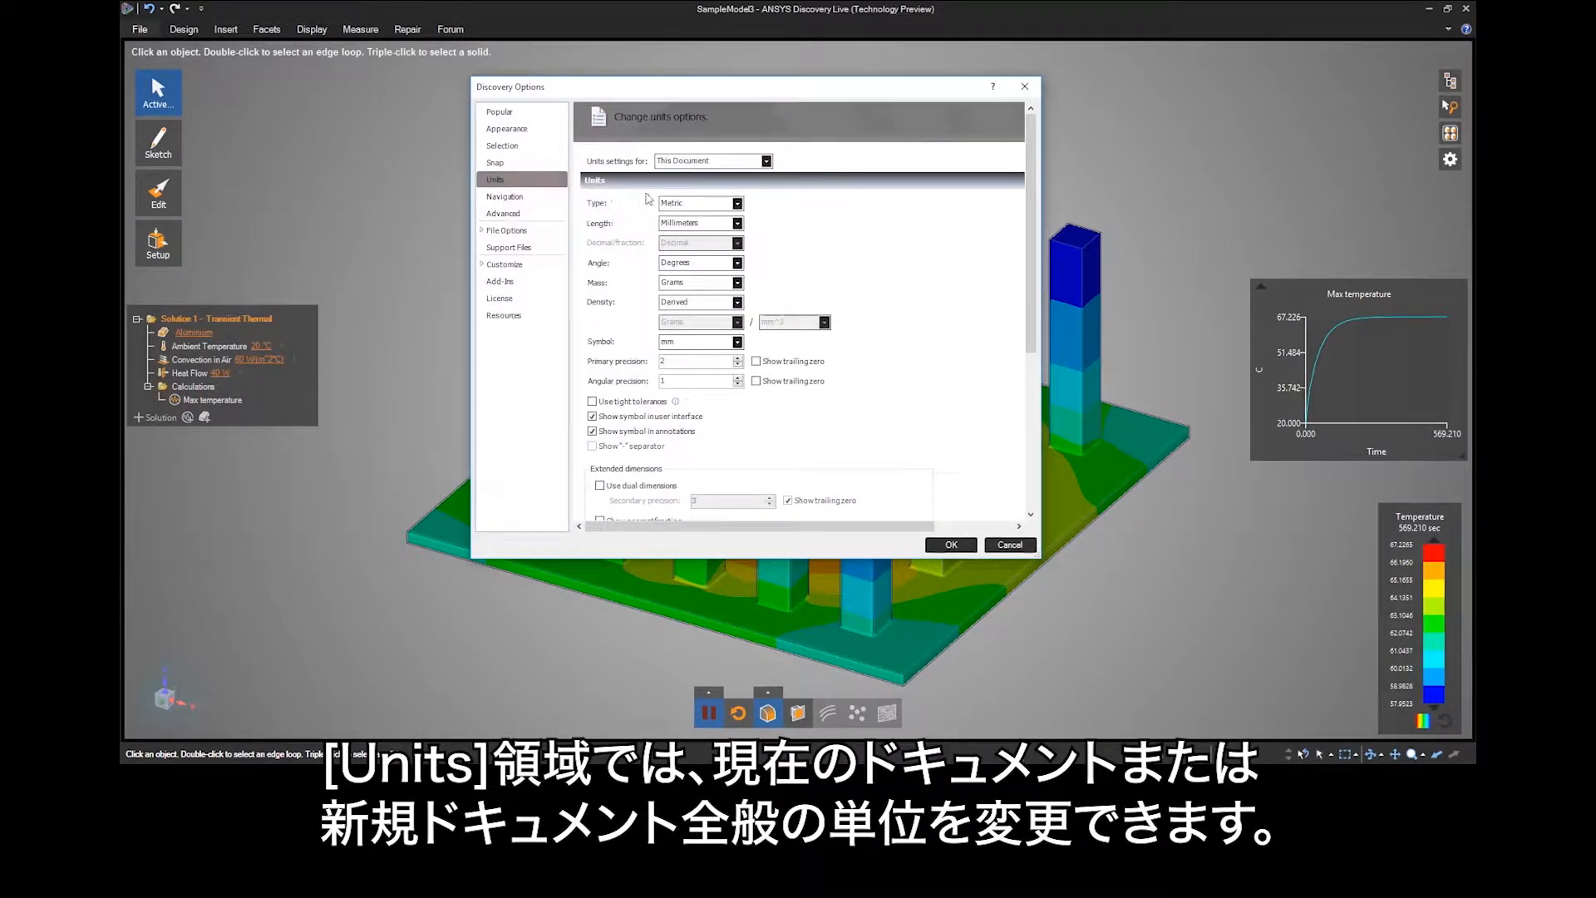
left_click(765, 162)
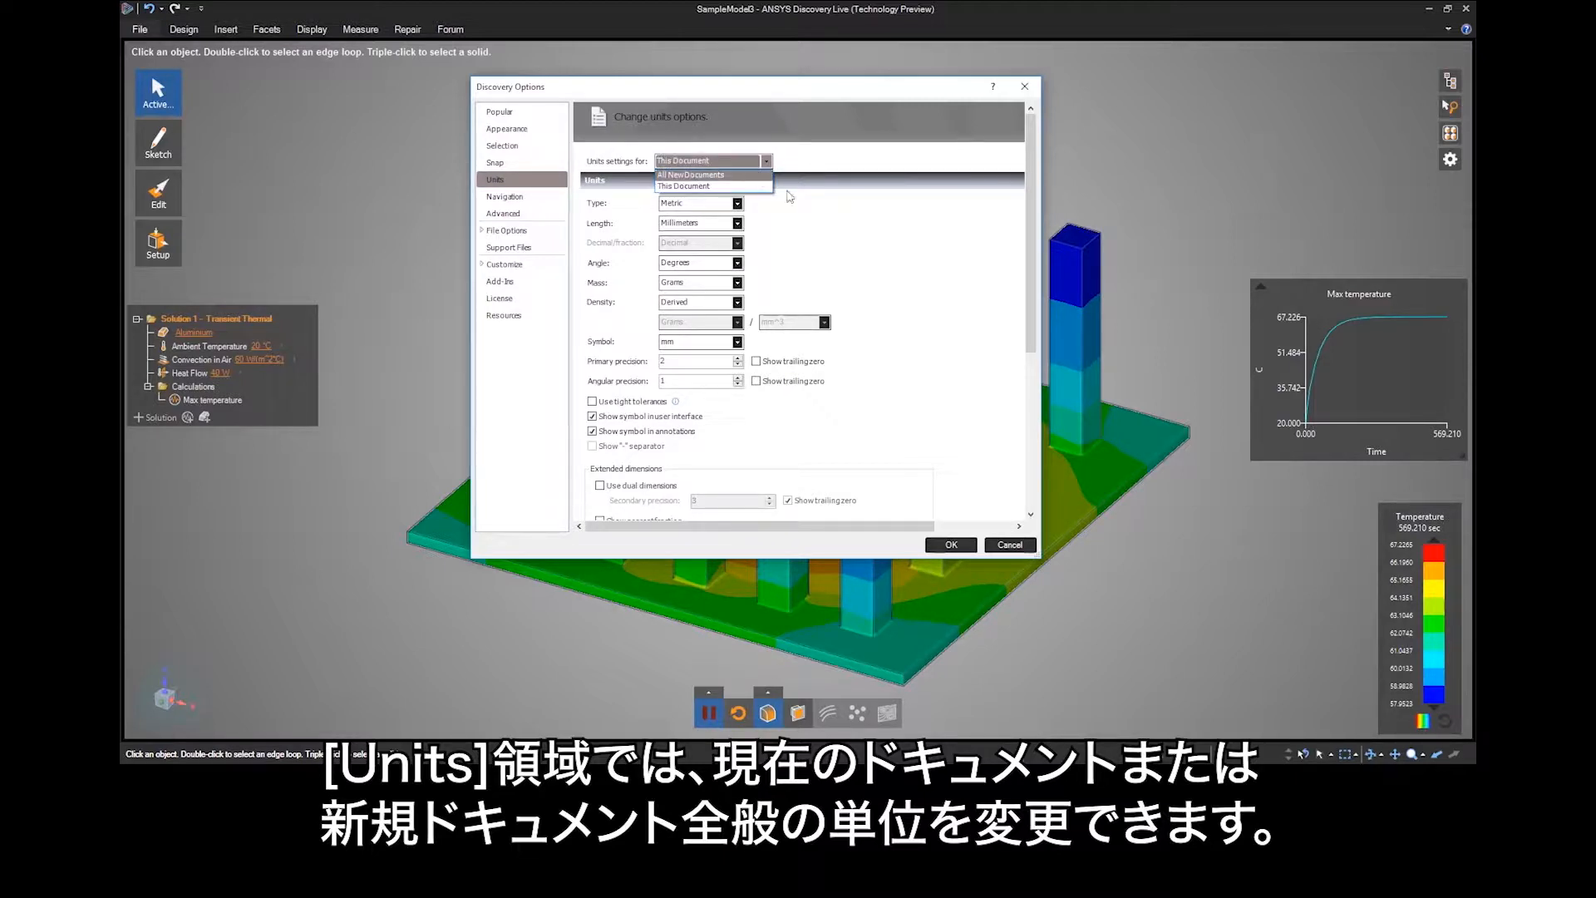
left_click(799, 231)
left_click(737, 203)
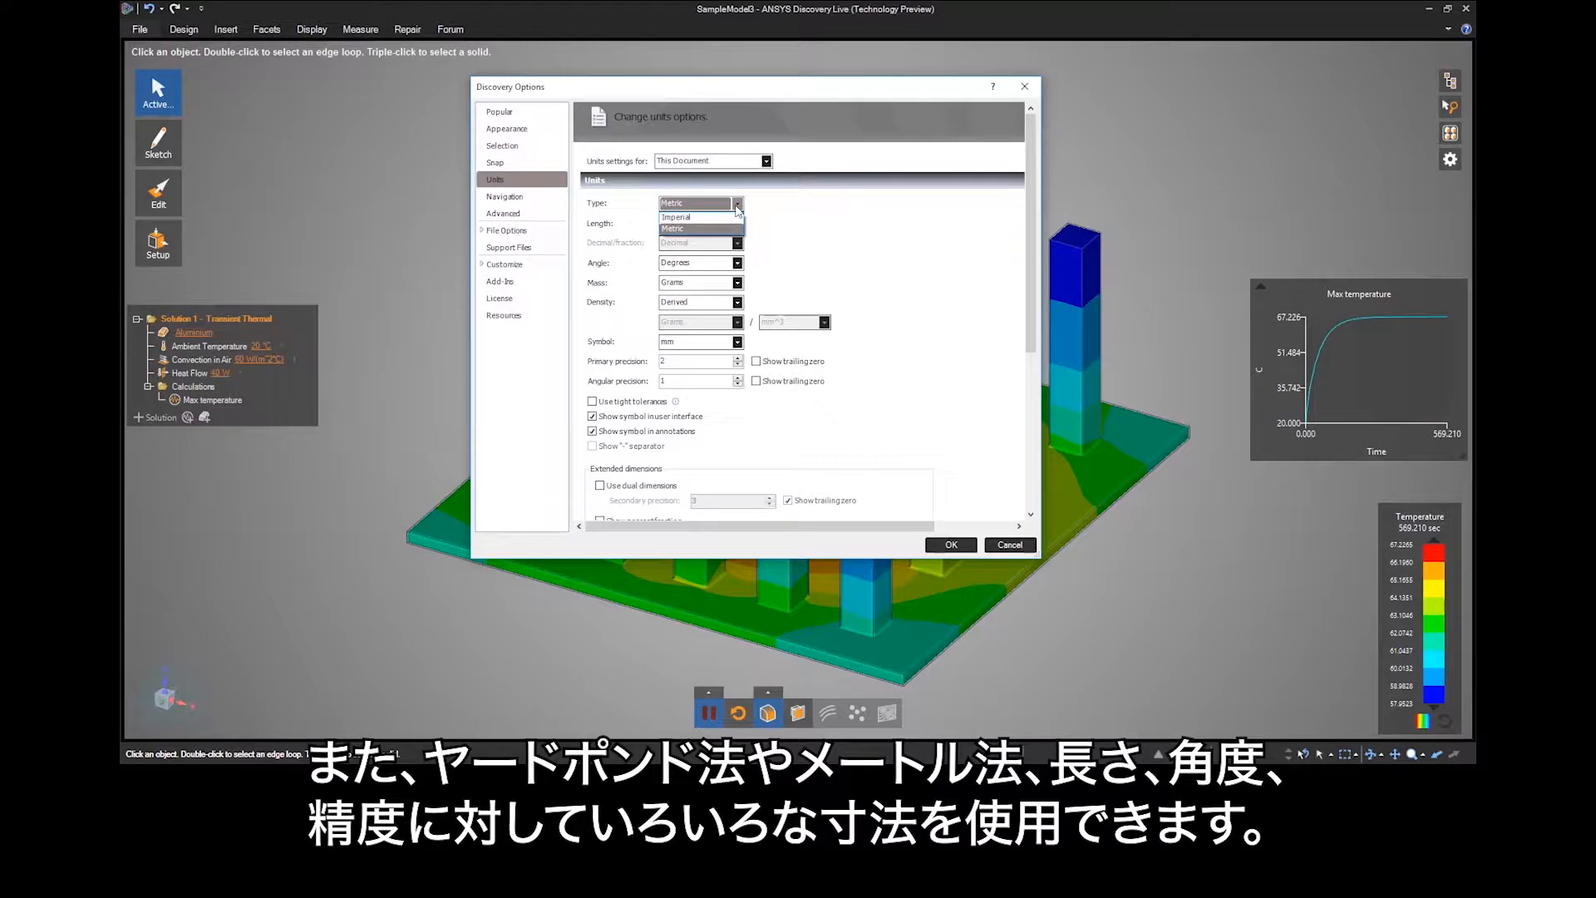
left_click(739, 227)
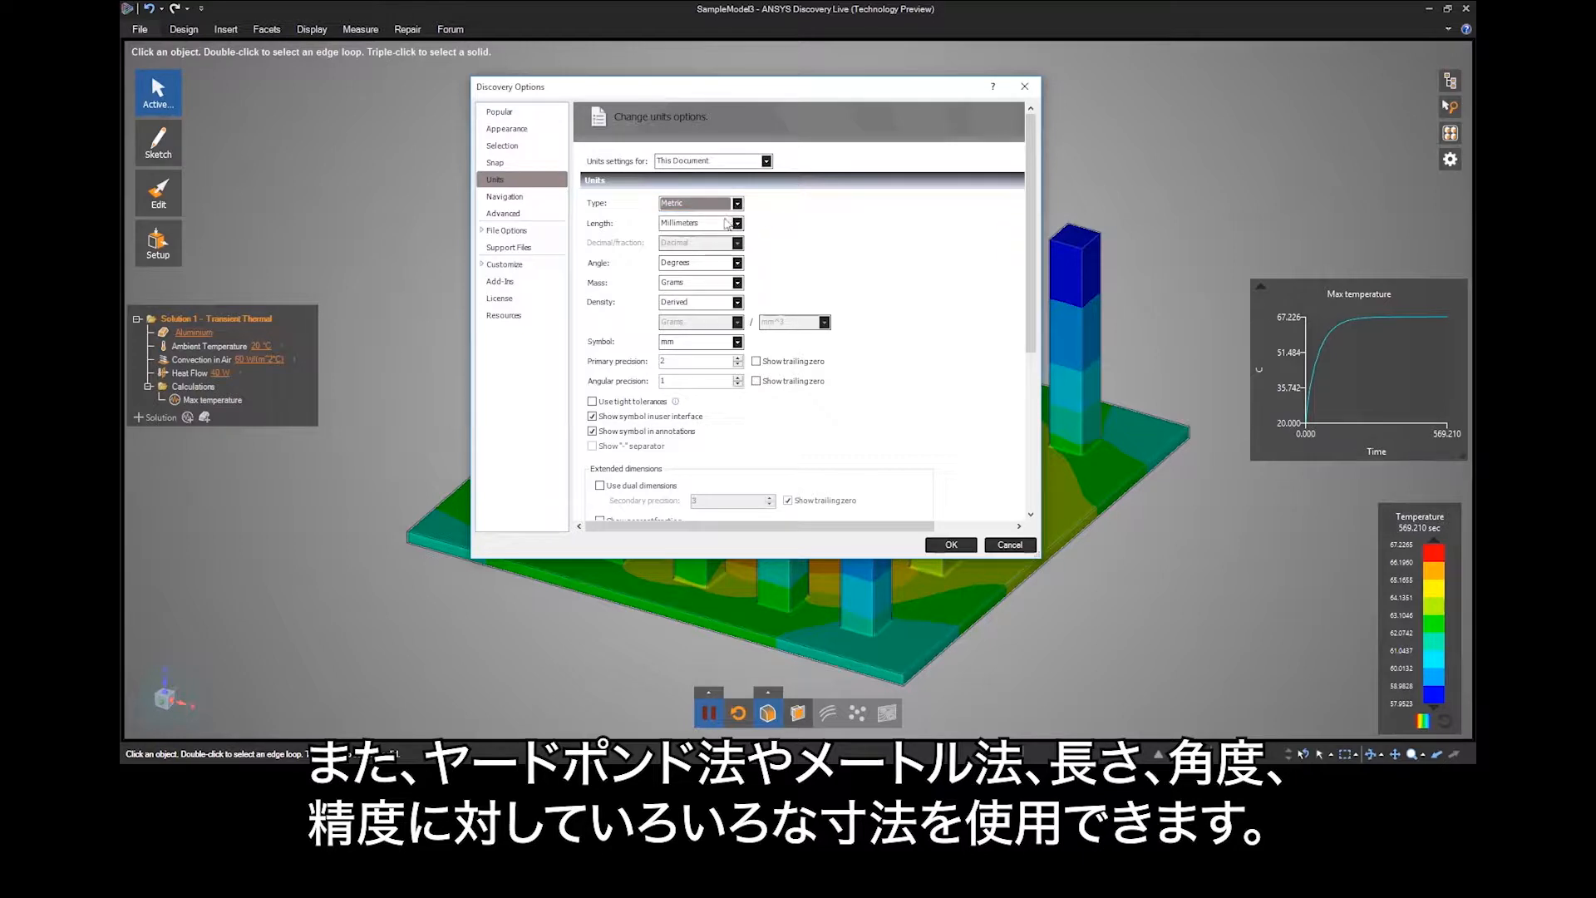
left_click(738, 223)
left_click(738, 223)
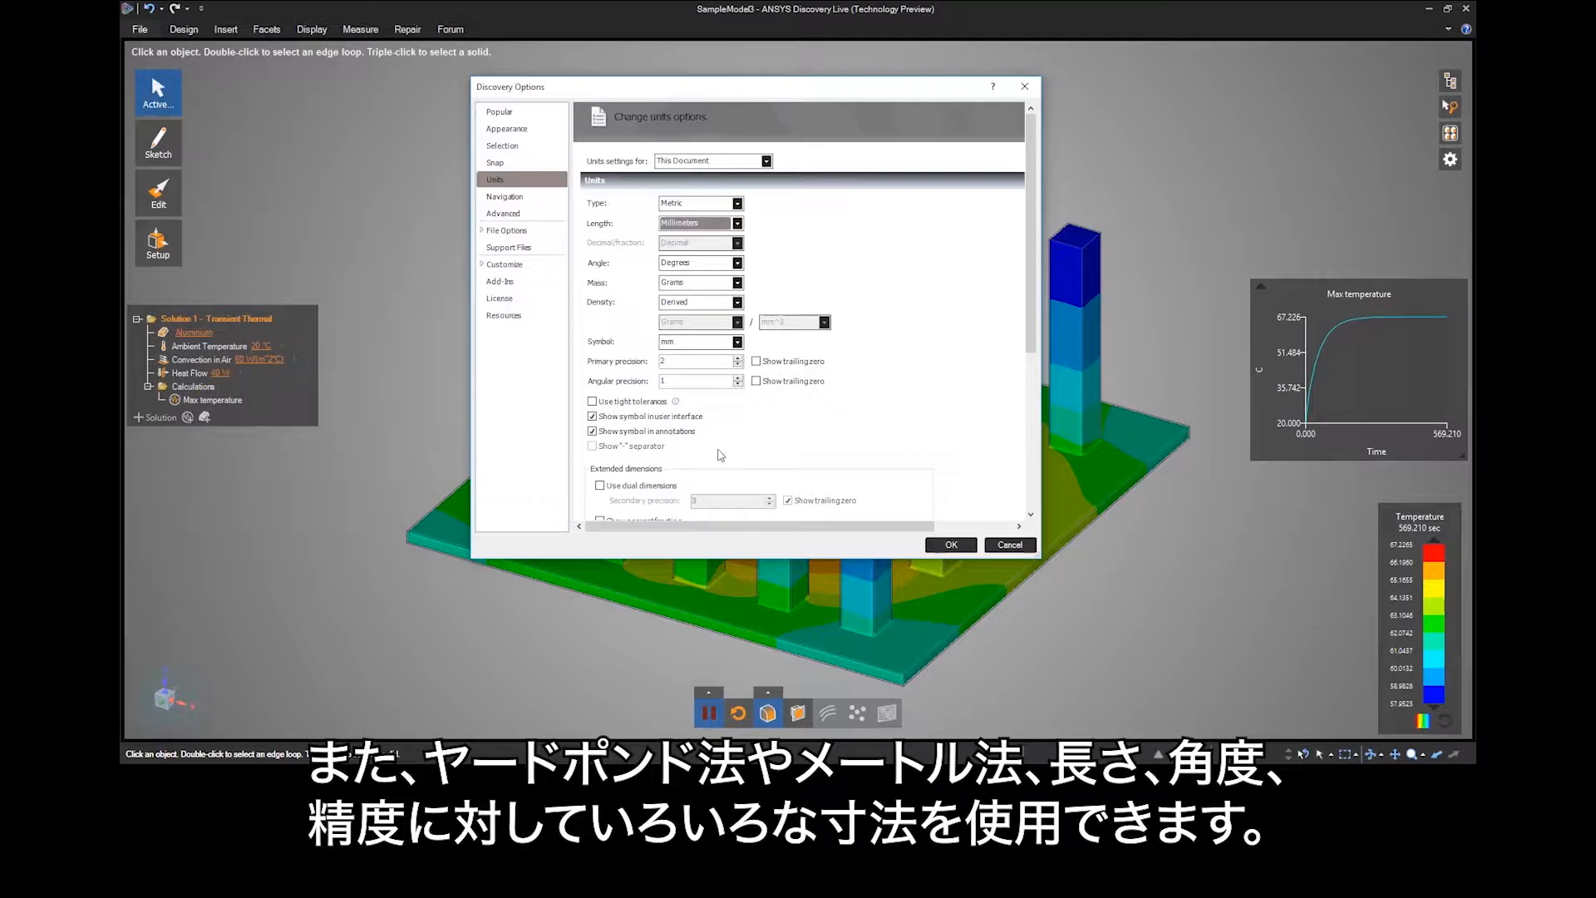
Examine the navigation options and the mouse combinations offered for Spin, and dismiss the options without changes.
left_click(515, 200)
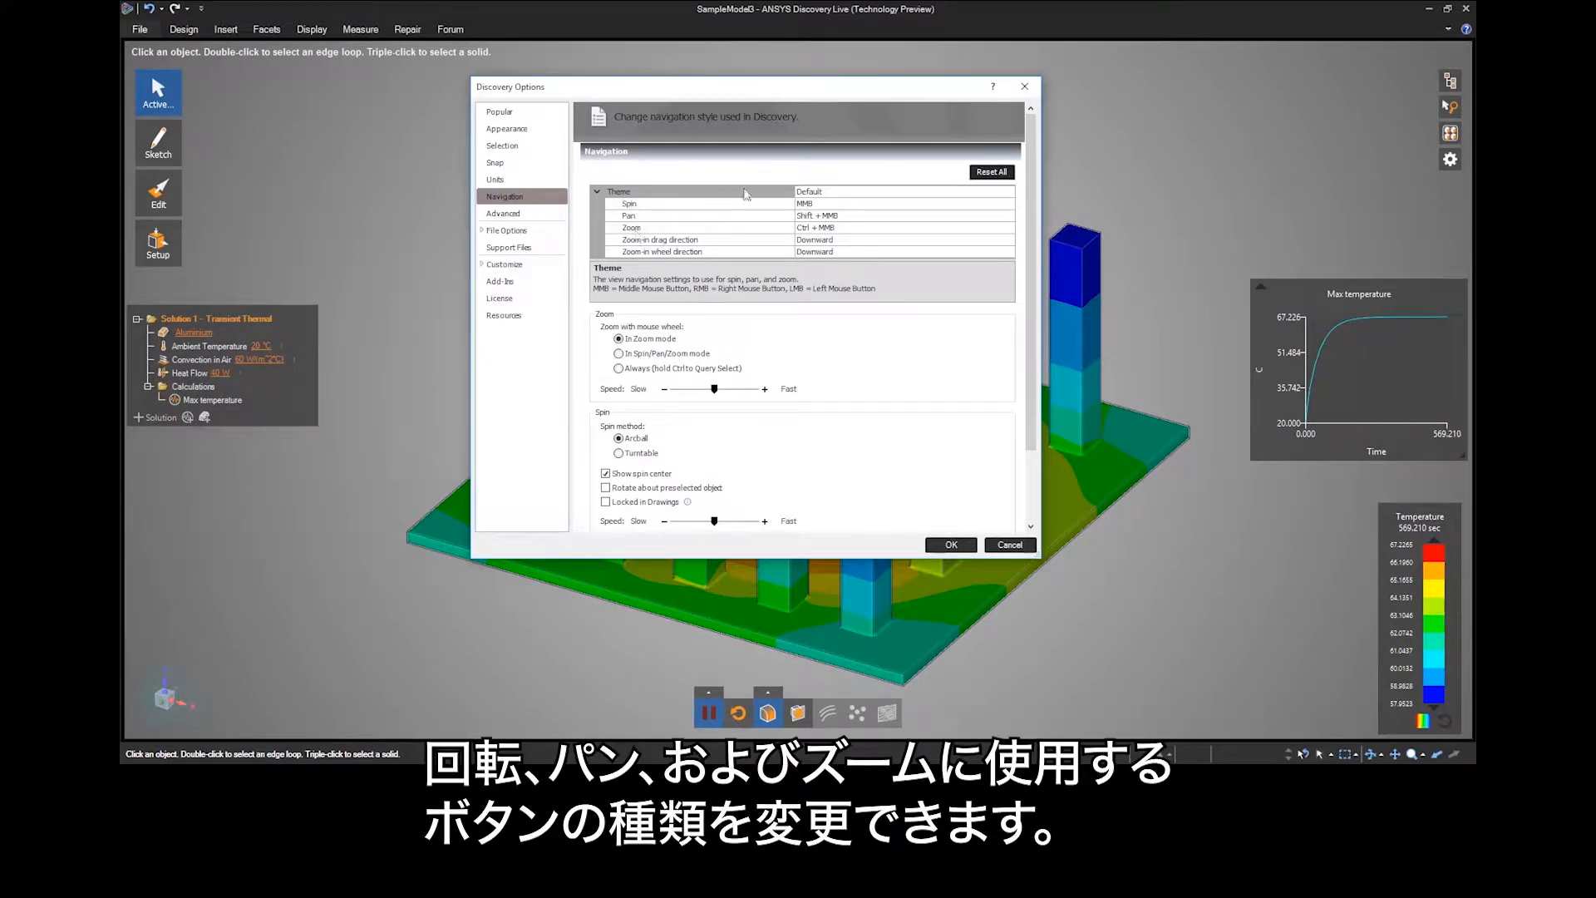
left_click(1004, 208)
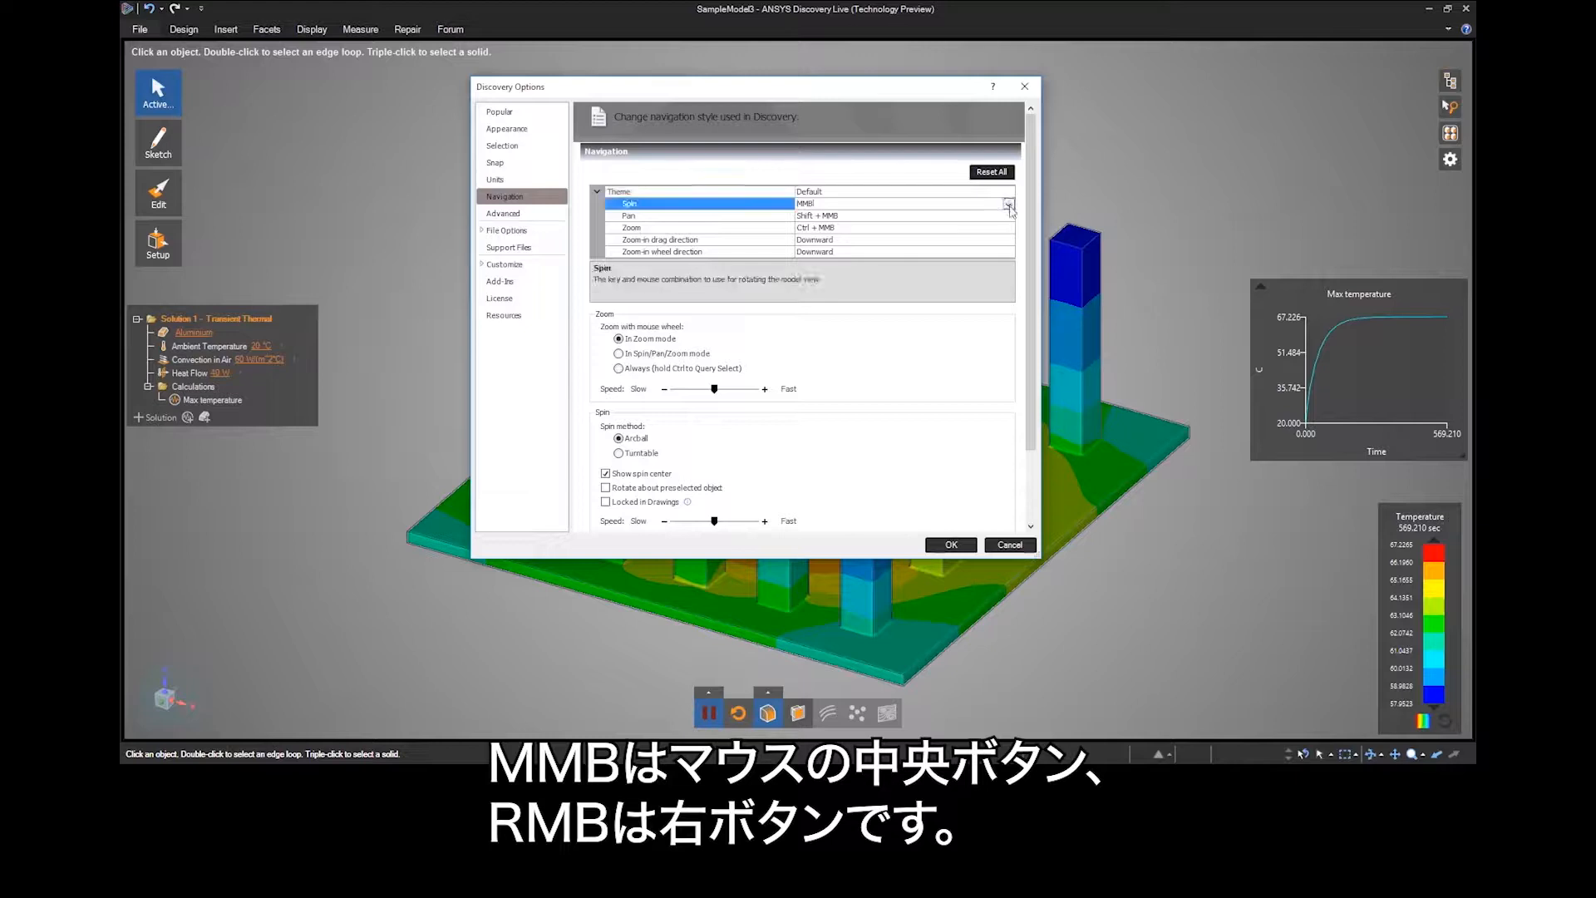
left_click(1009, 204)
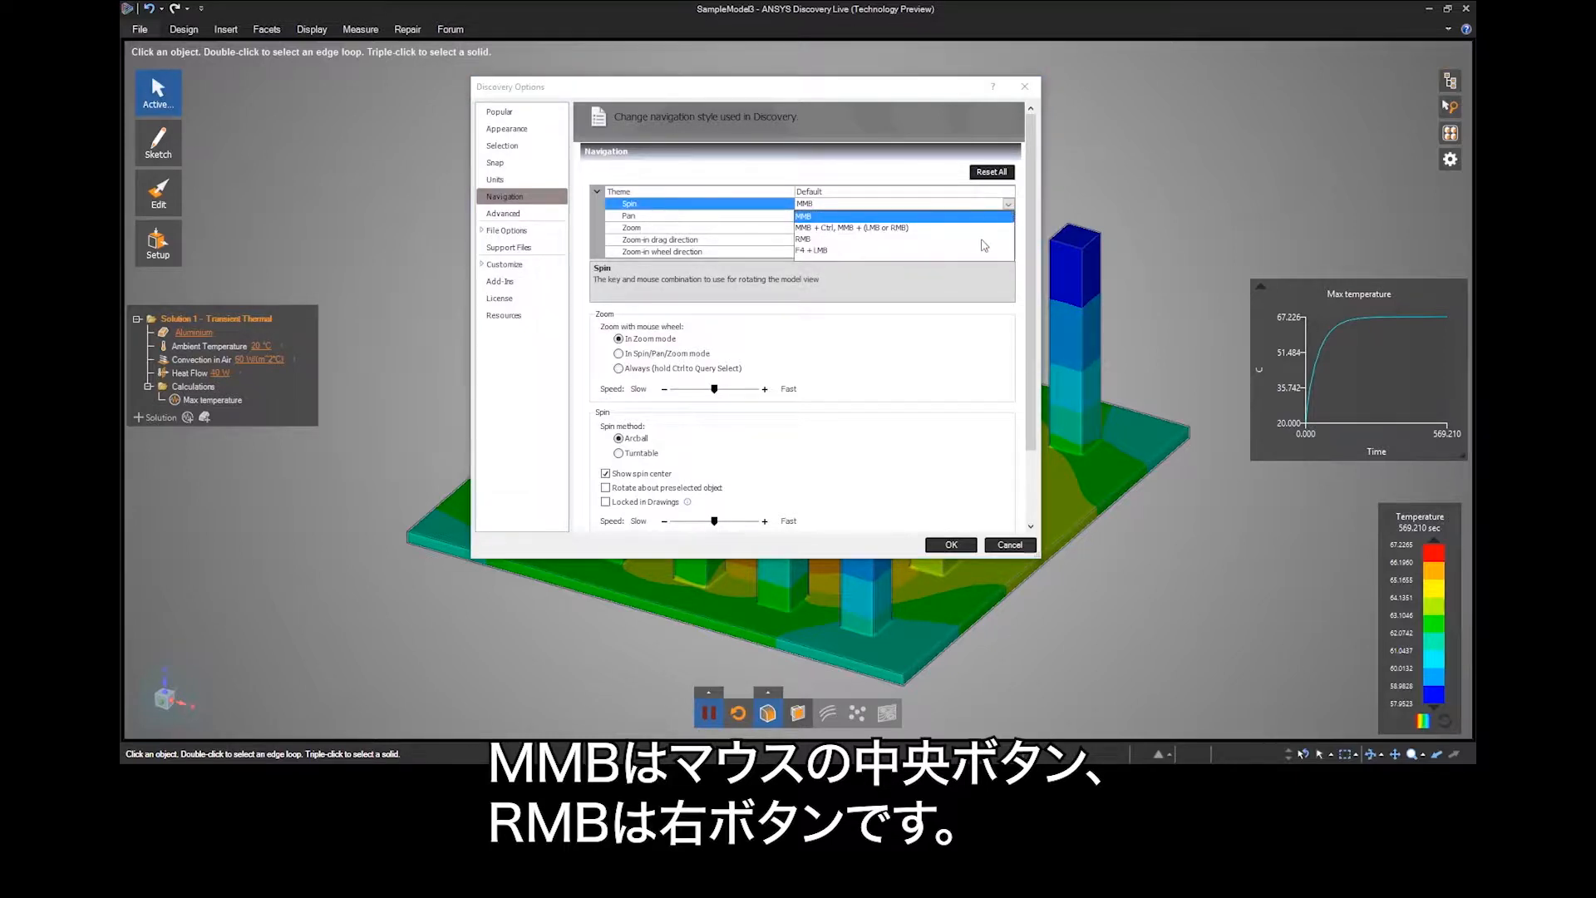
left_click(902, 294)
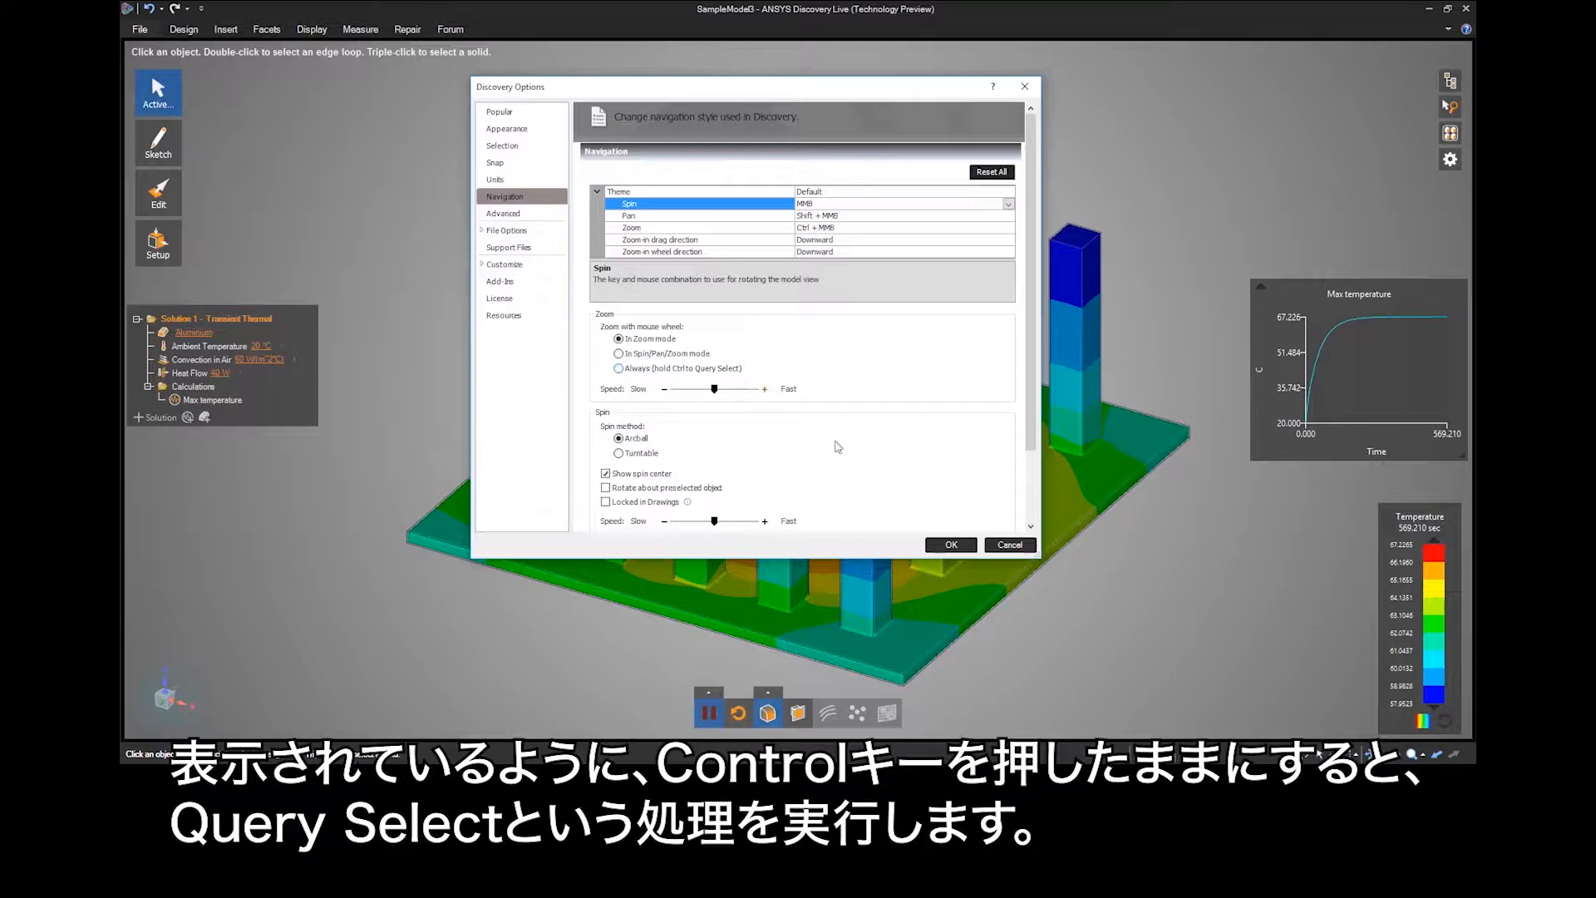
left_click(1007, 545)
Zoom in on the rear row's right corner pin and use Query Select to pick its hidden back face and a hidden face of the neighbouring pin.
middle_click_drag(1086, 227, 1061, 397, "ctrl")
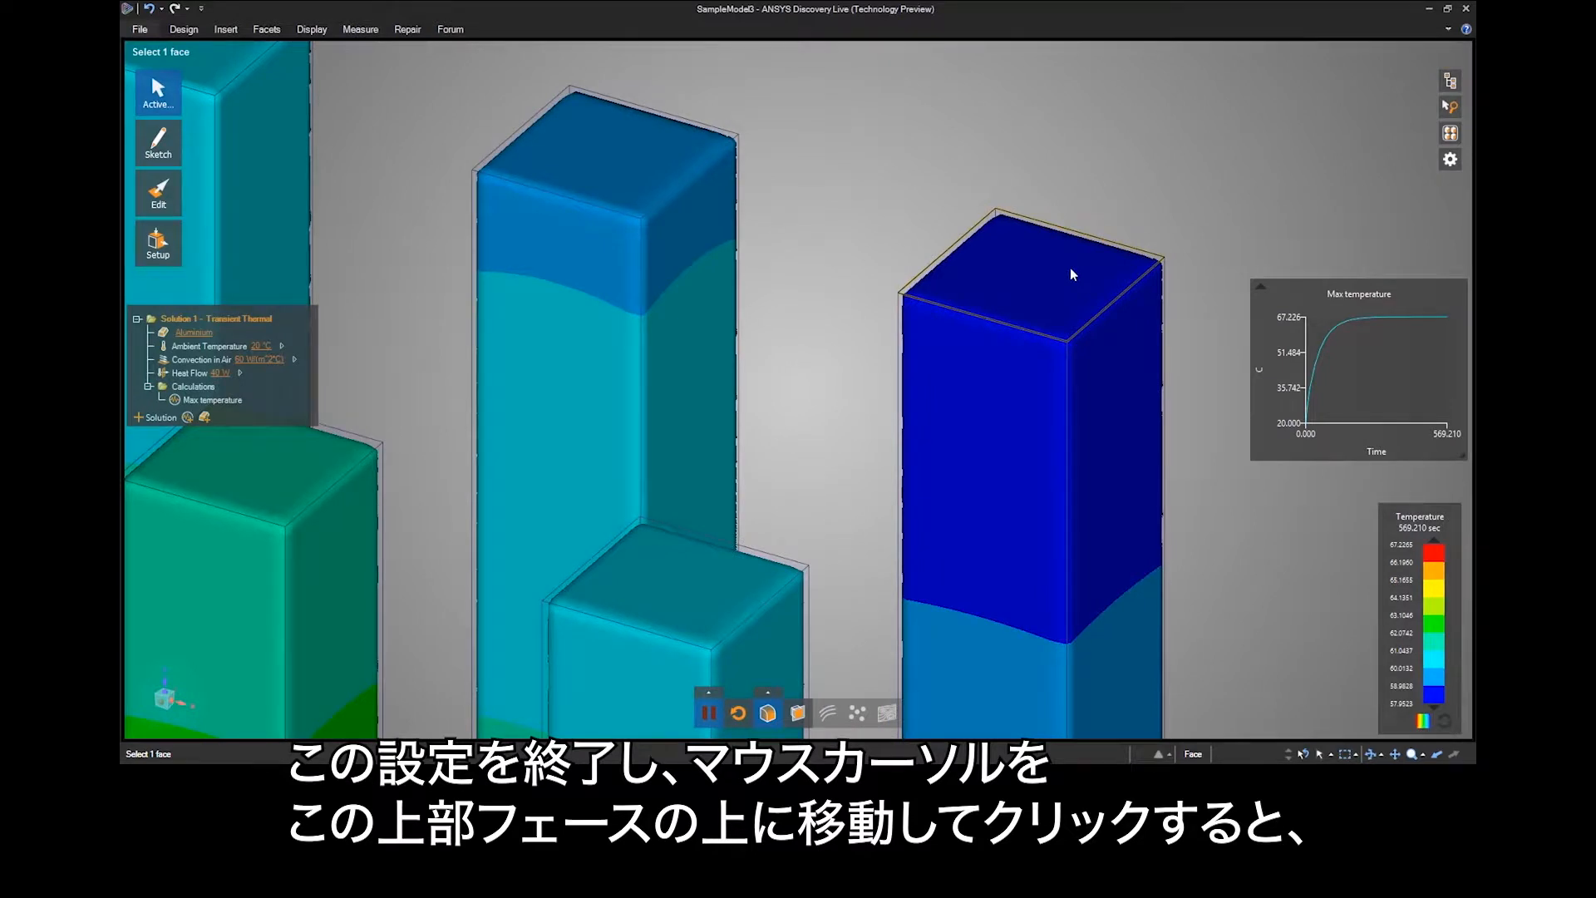
left_click(1069, 274)
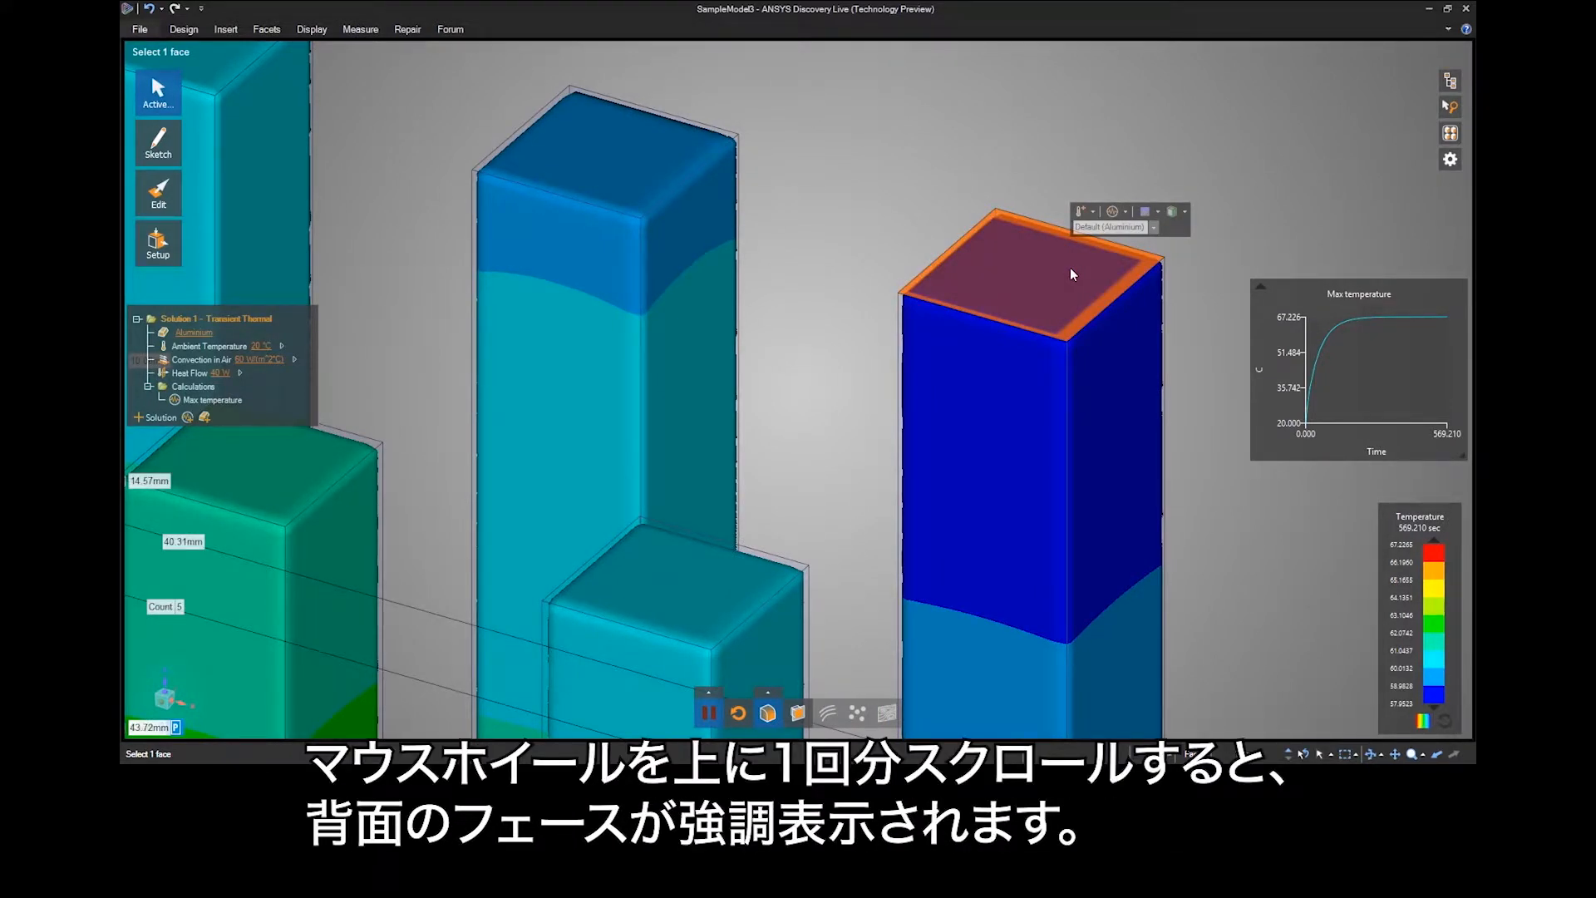
scroll(1070, 267, "up", 1)
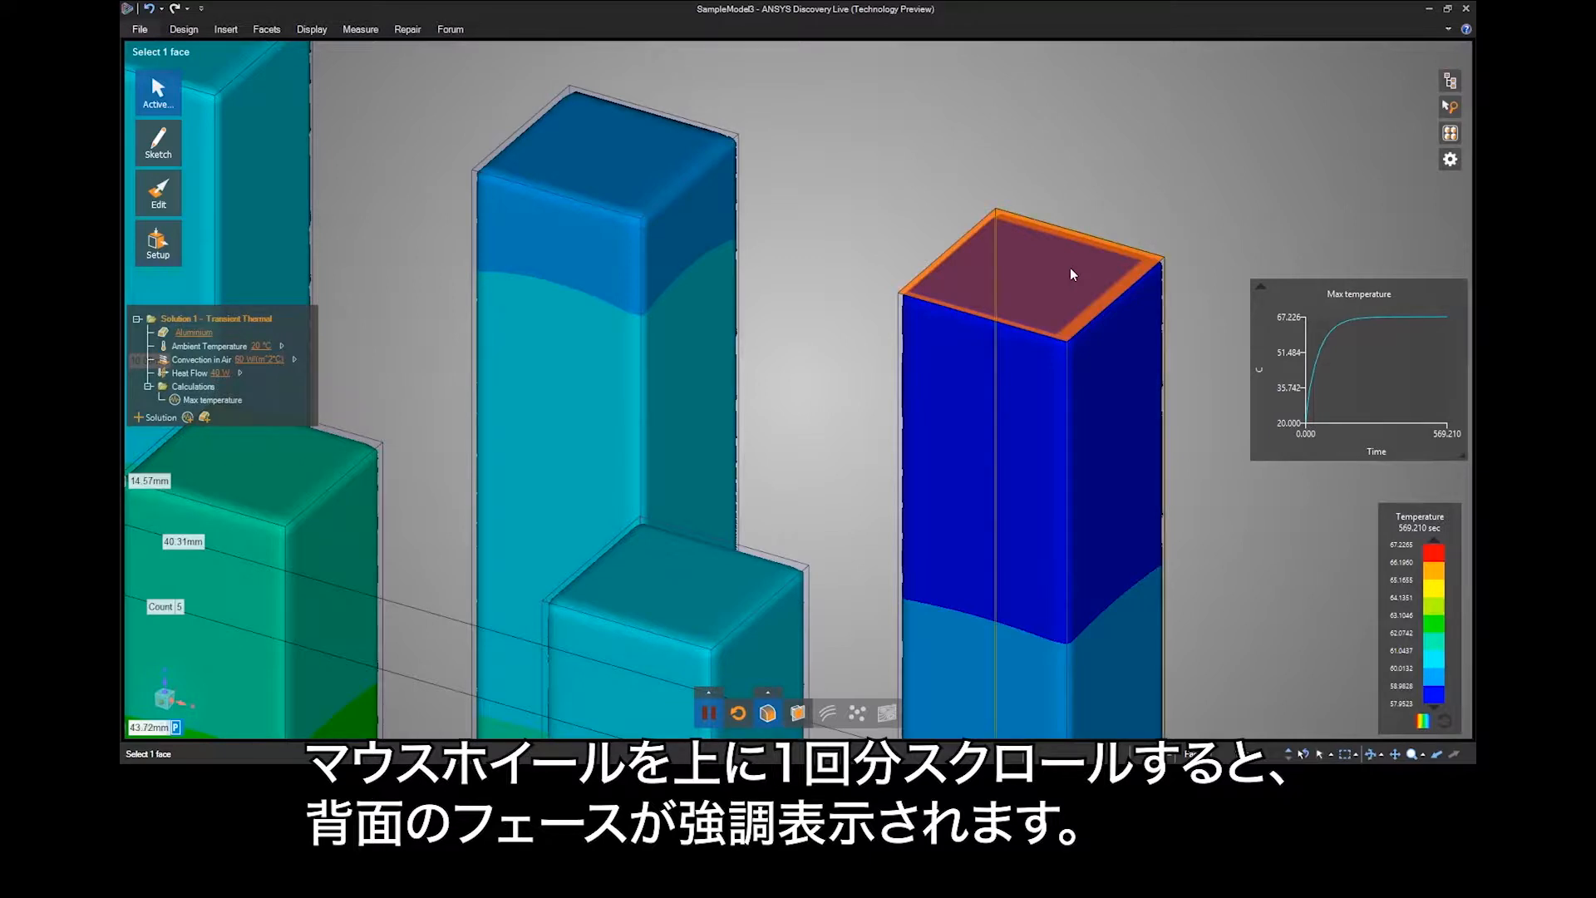
left_click(1070, 268)
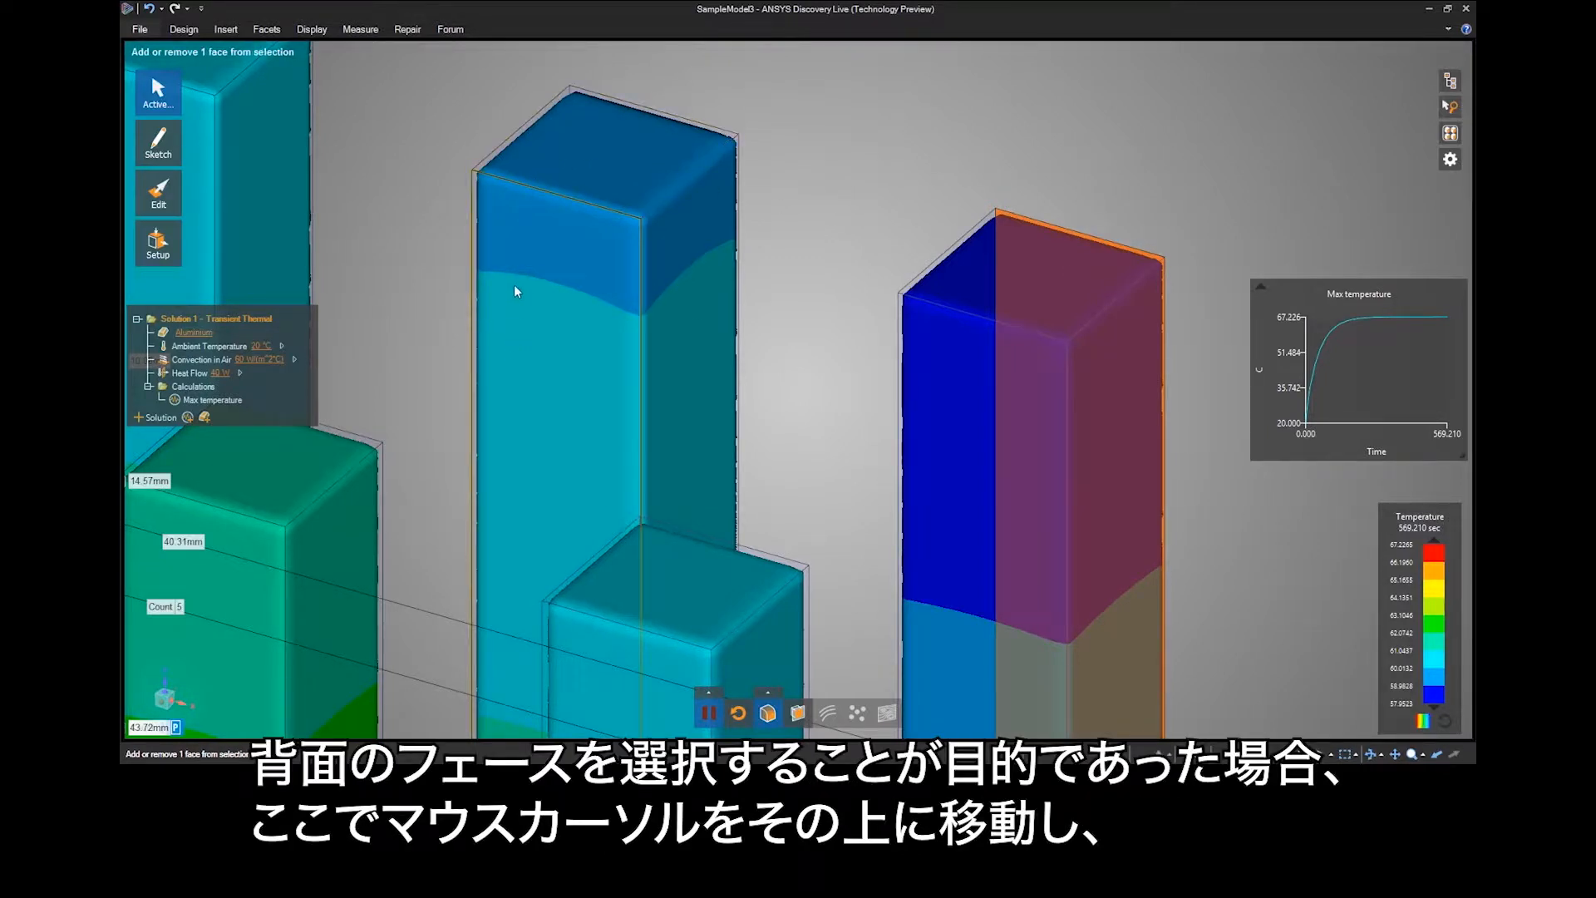
scroll(514, 337, "up", 1)
left_click(515, 332, "ctrl")
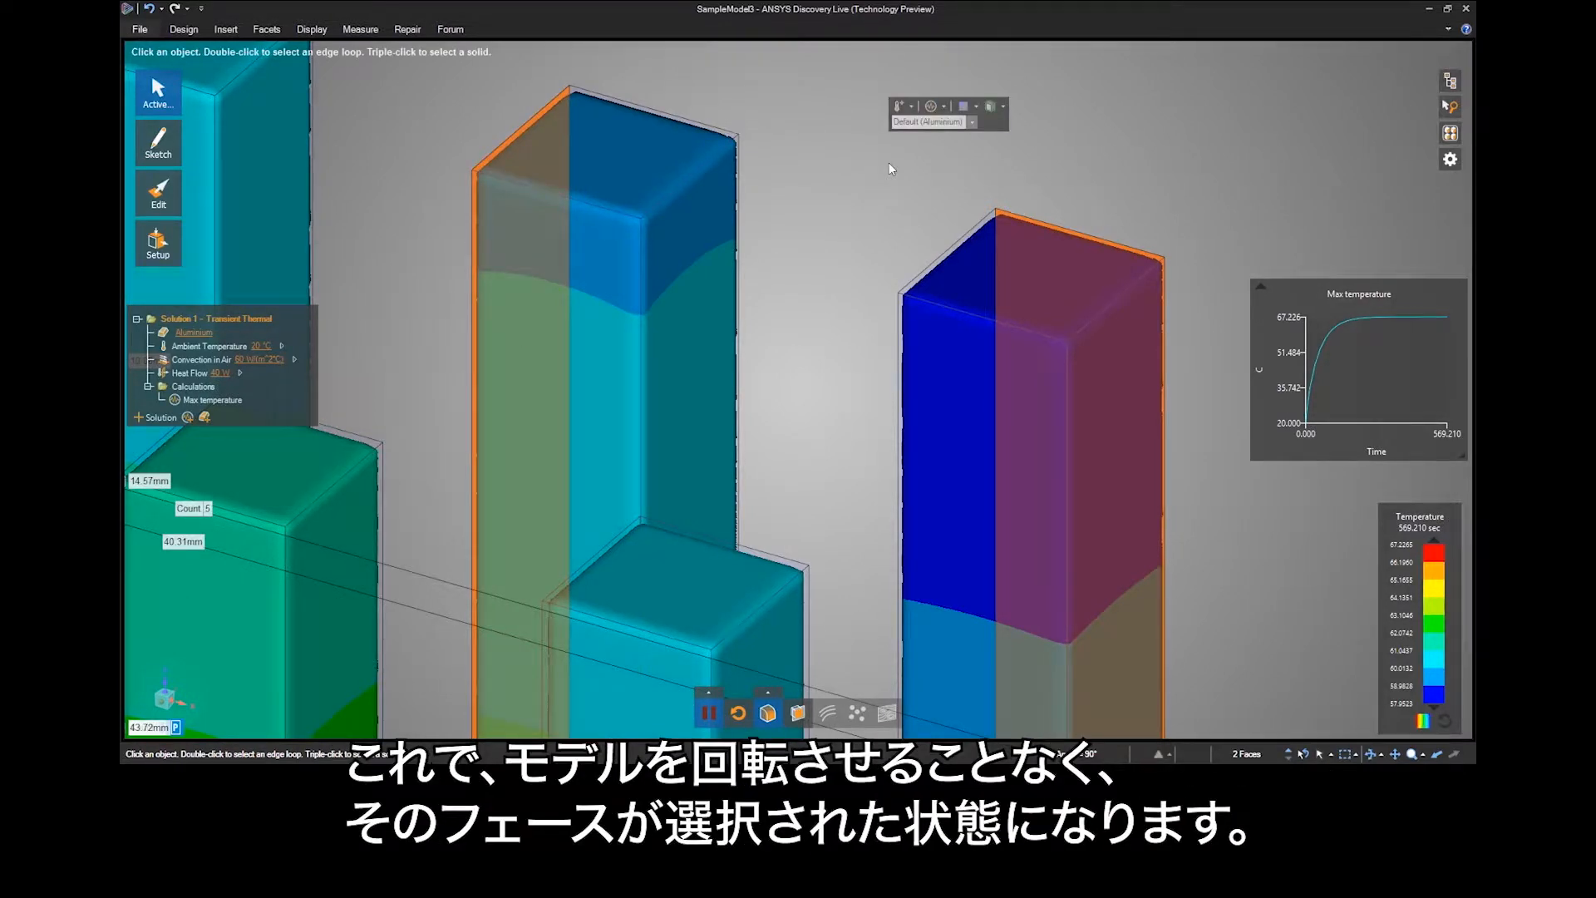
Set zoom with mouse wheel to Always (hold Ctrl to Query Select) and enable Rotate about preselected object in the navigation options.
left_click(143, 31)
left_click(331, 306)
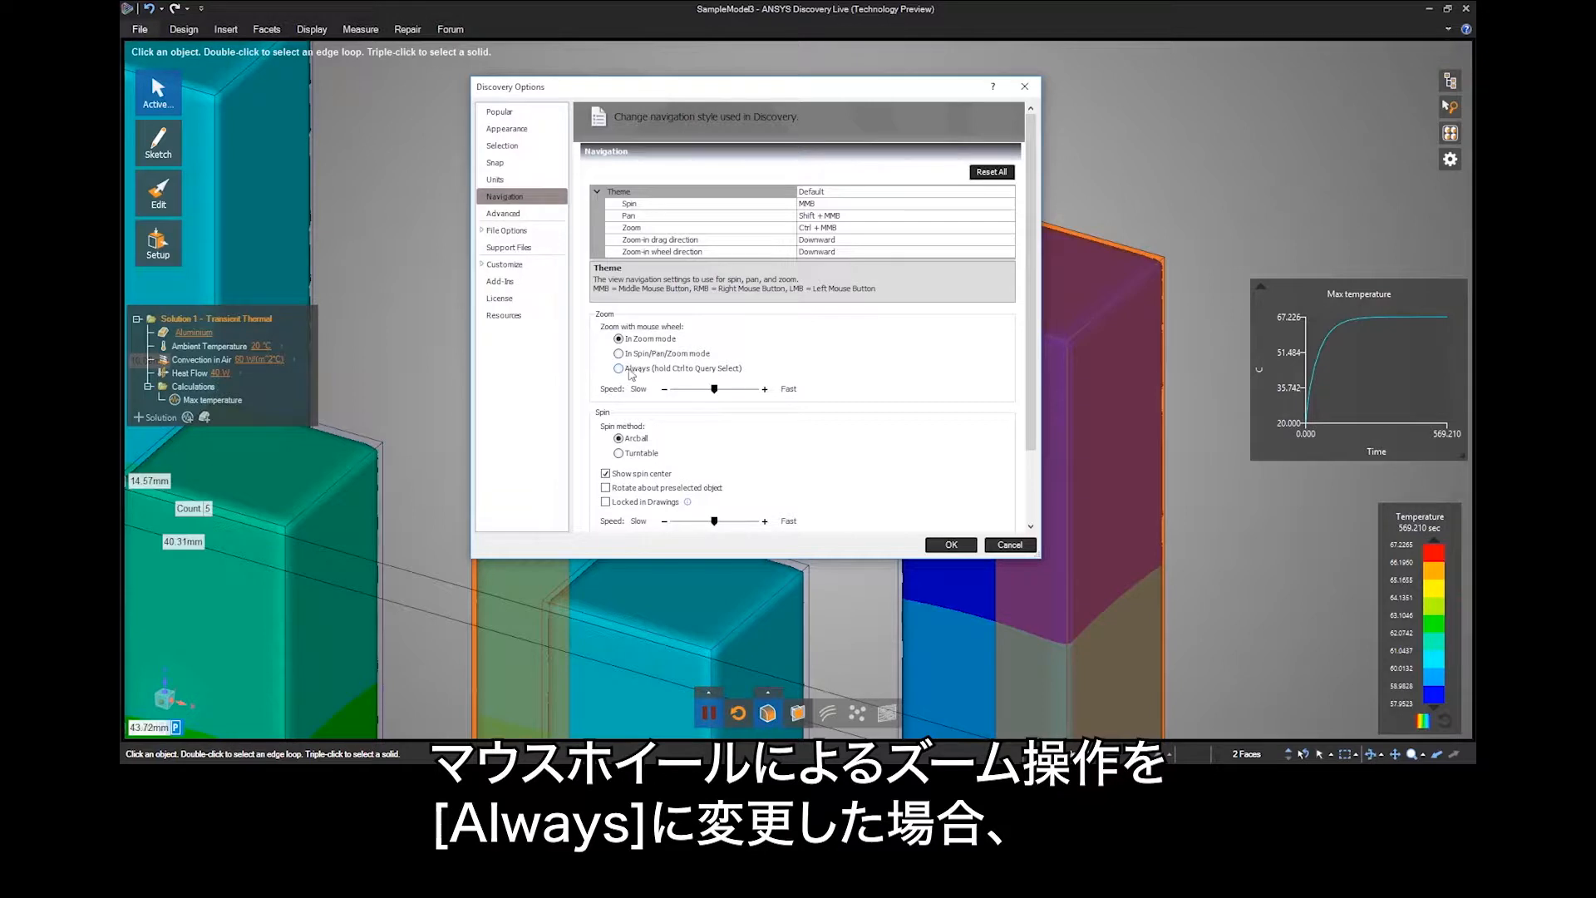
left_click(618, 369)
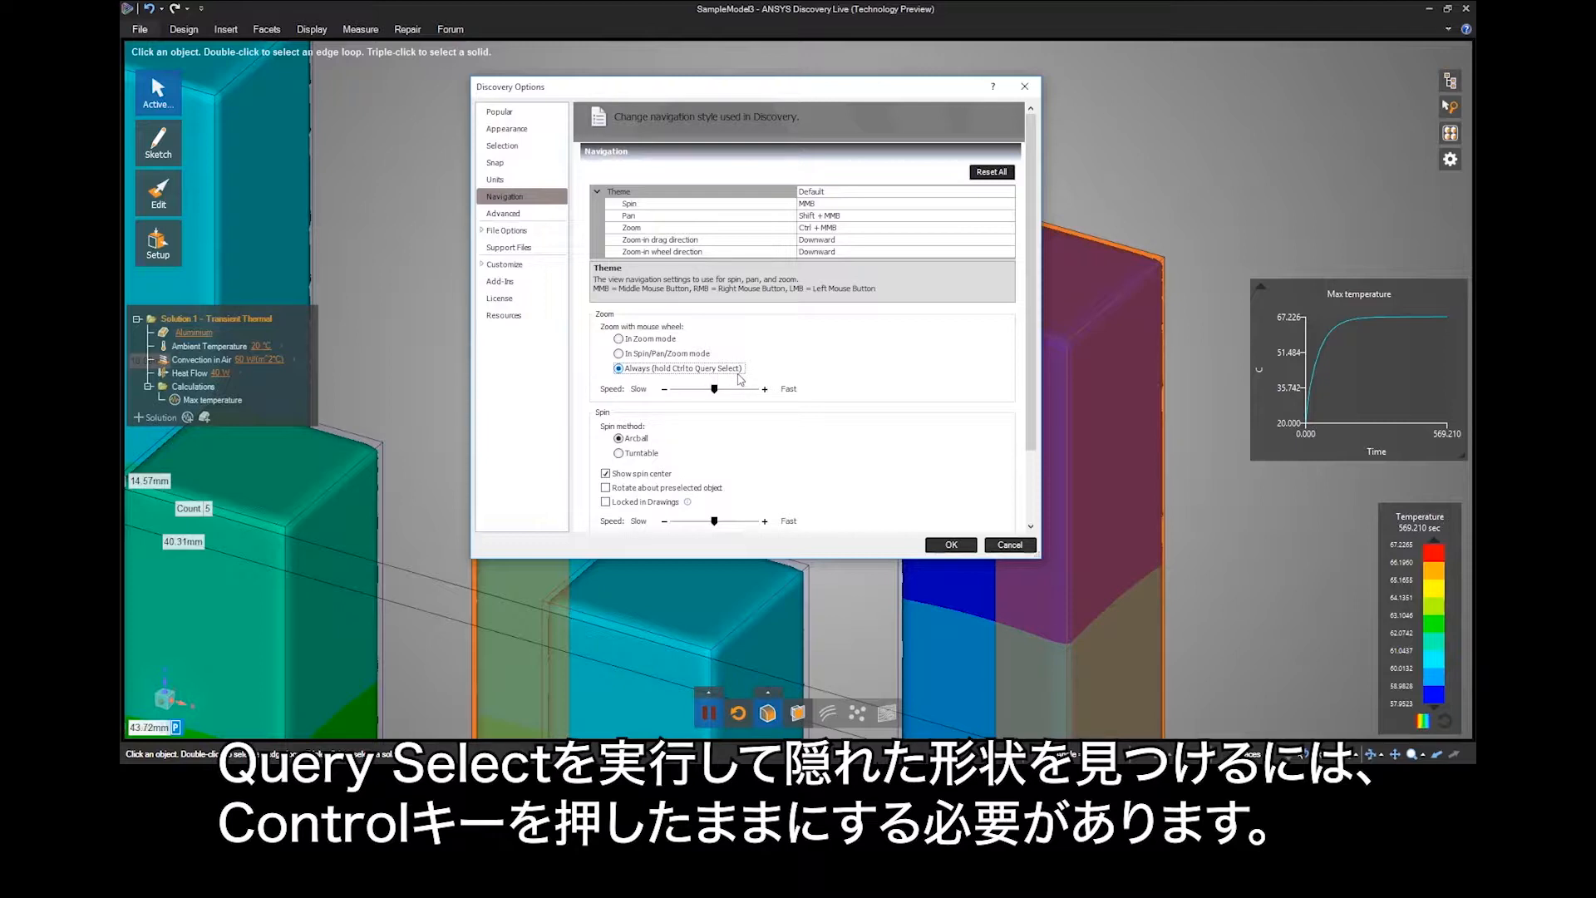
left_click(605, 489)
left_click(951, 545)
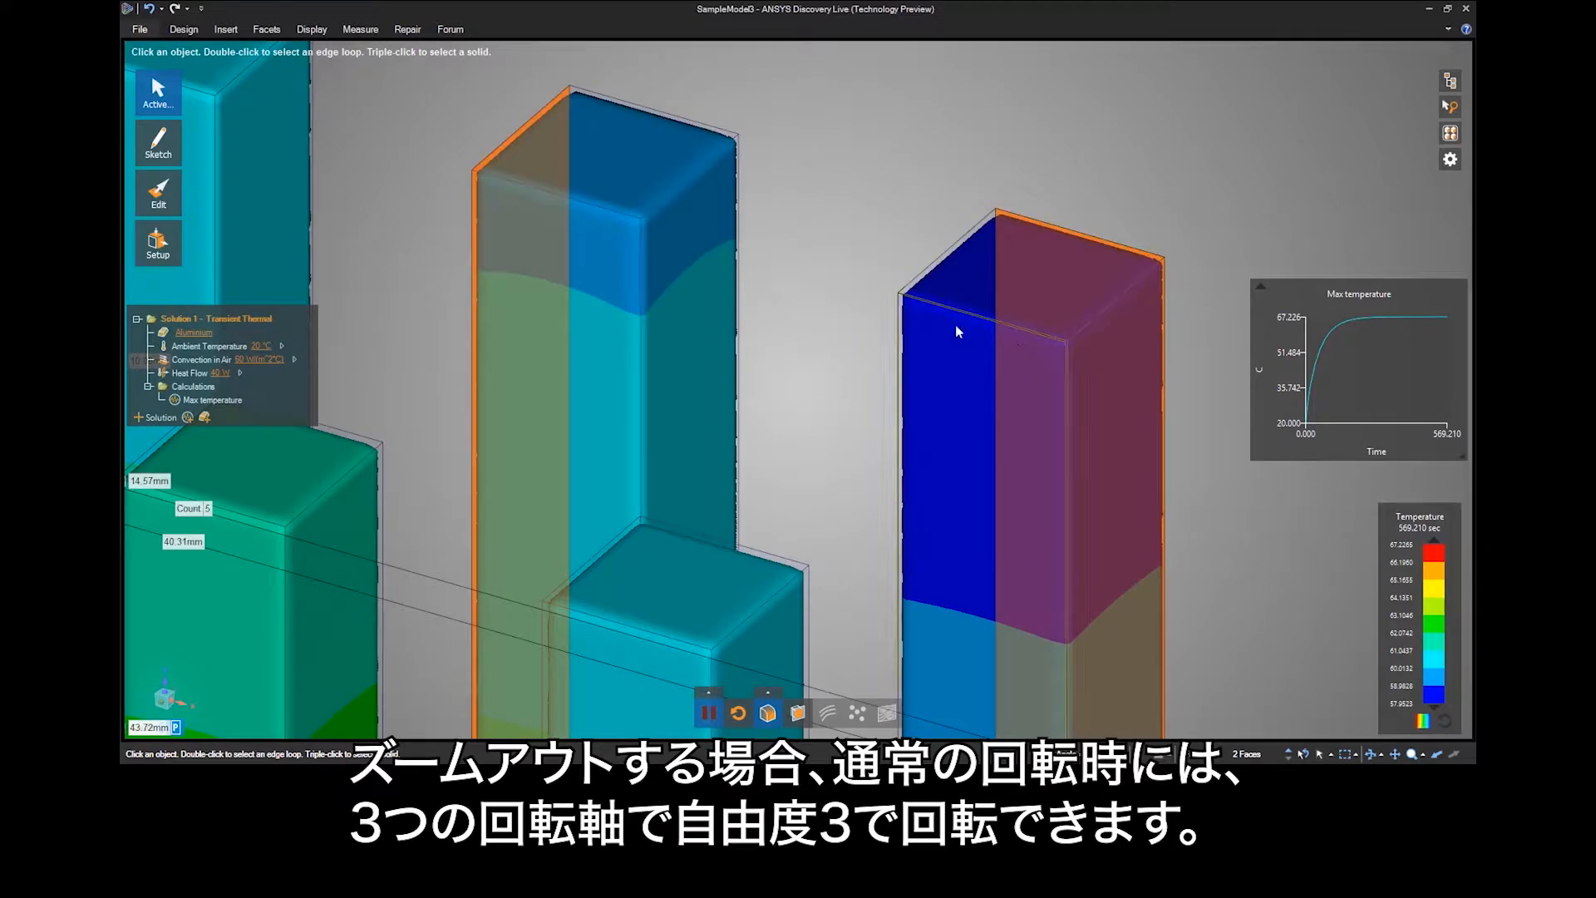
Zoom out to the whole model and rotate it about a pin's vertical edge and about the base plate's corner edge.
scroll(888, 259, "down", 10)
scroll(887, 258, "up", 4)
middle_click_drag(871, 402, 864, 363)
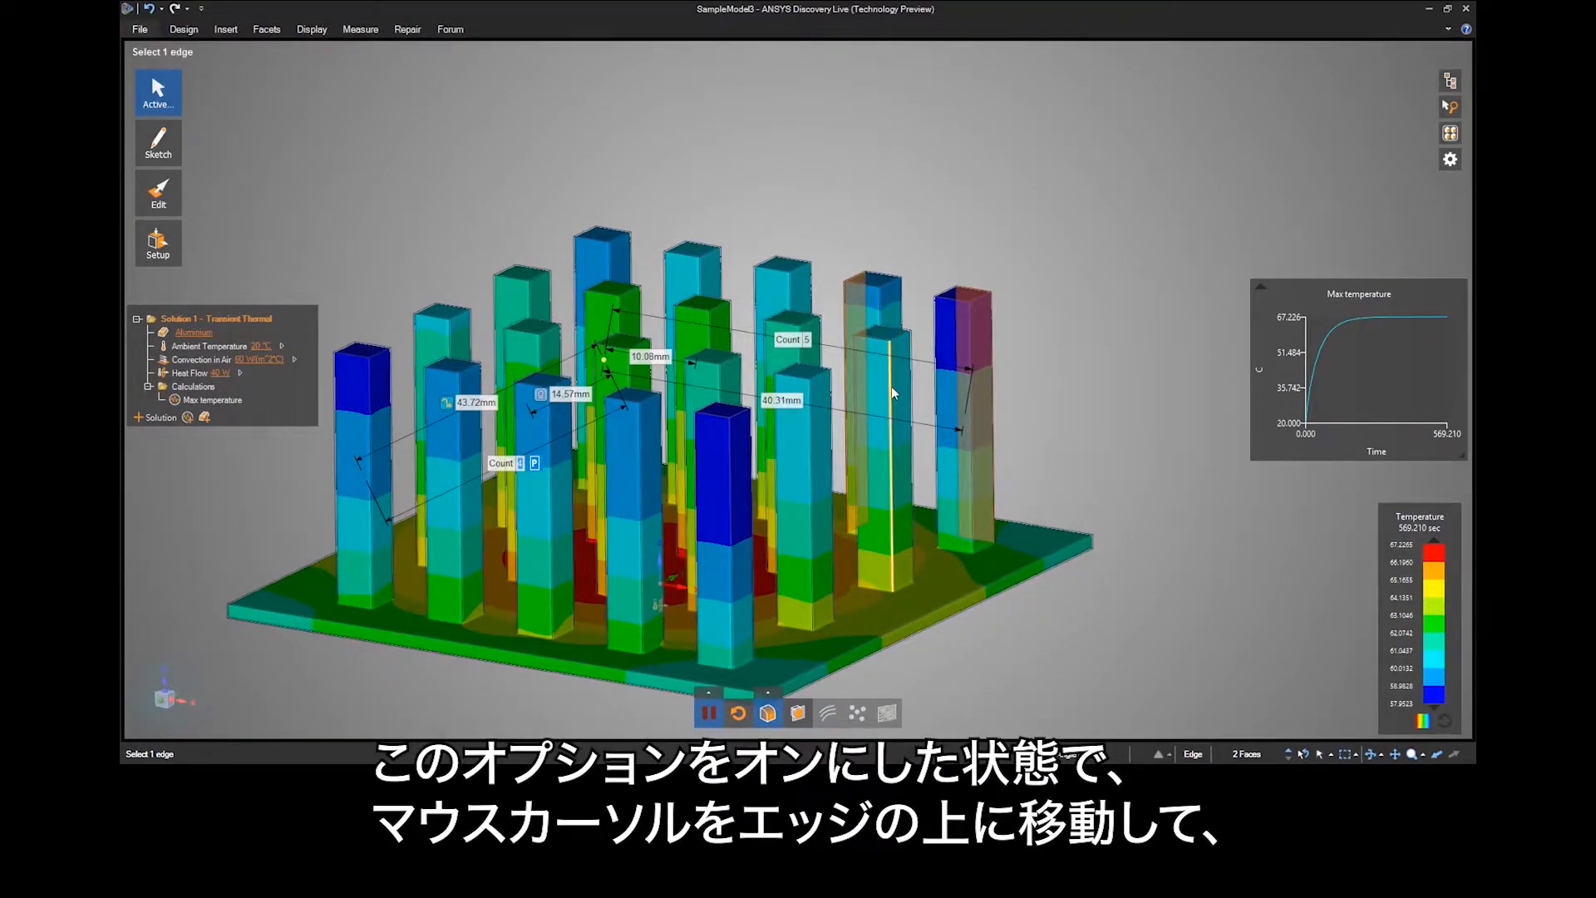
middle_click_drag(891, 393, 773, 381)
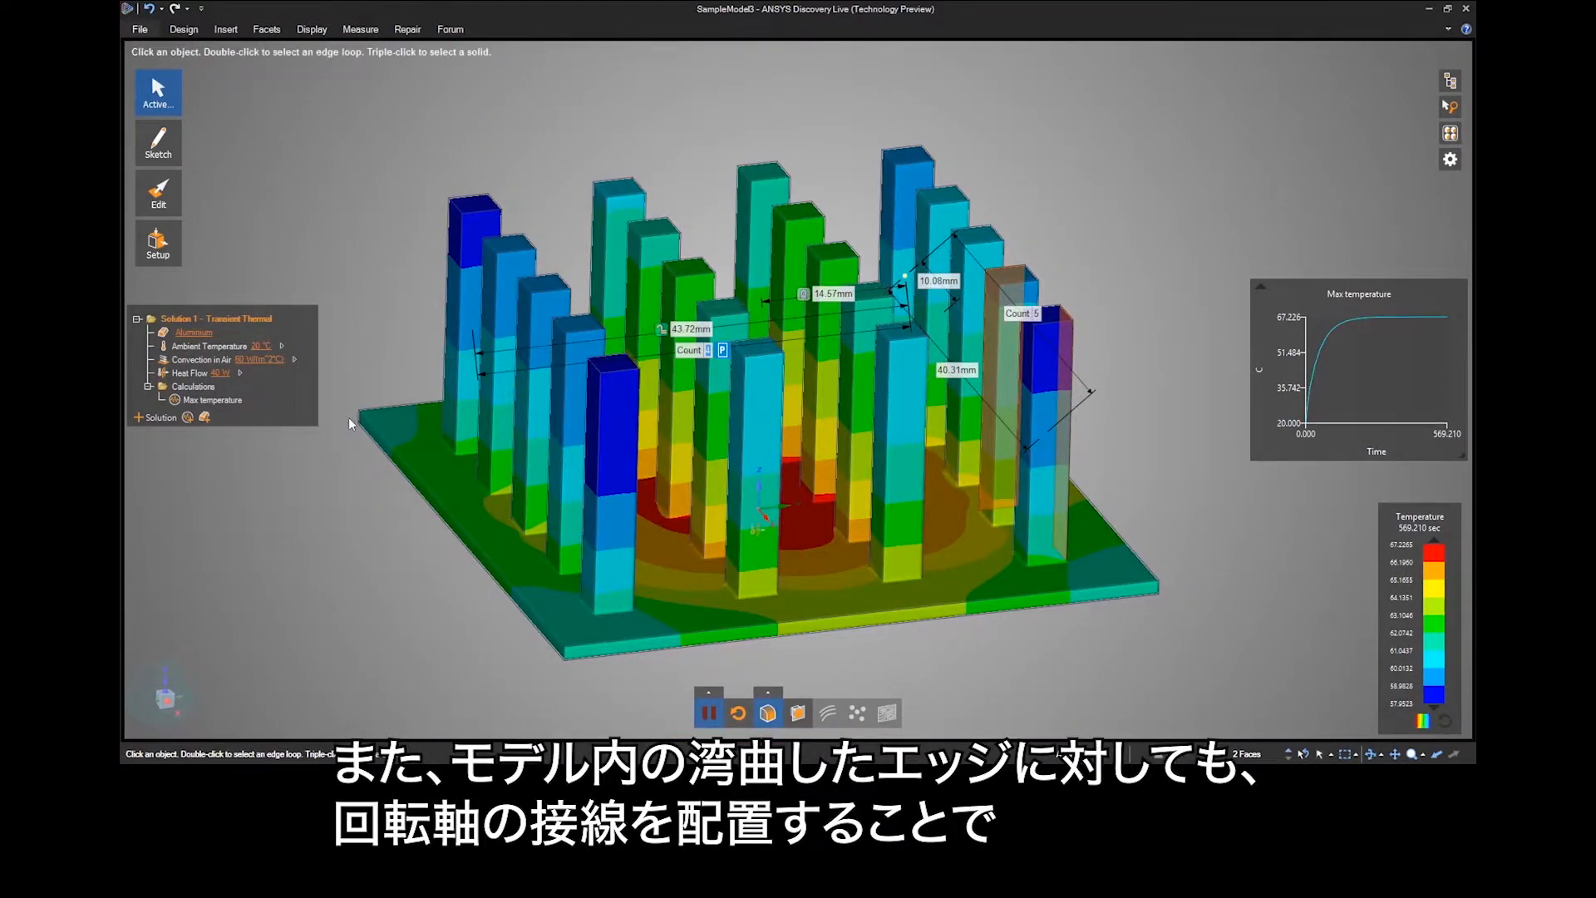
middle_click_drag(358, 415, 387, 456)
Zoom the model out and in repeatedly with the mouse wheel, ending close to the front row of pins.
scroll(665, 353, "down", 5)
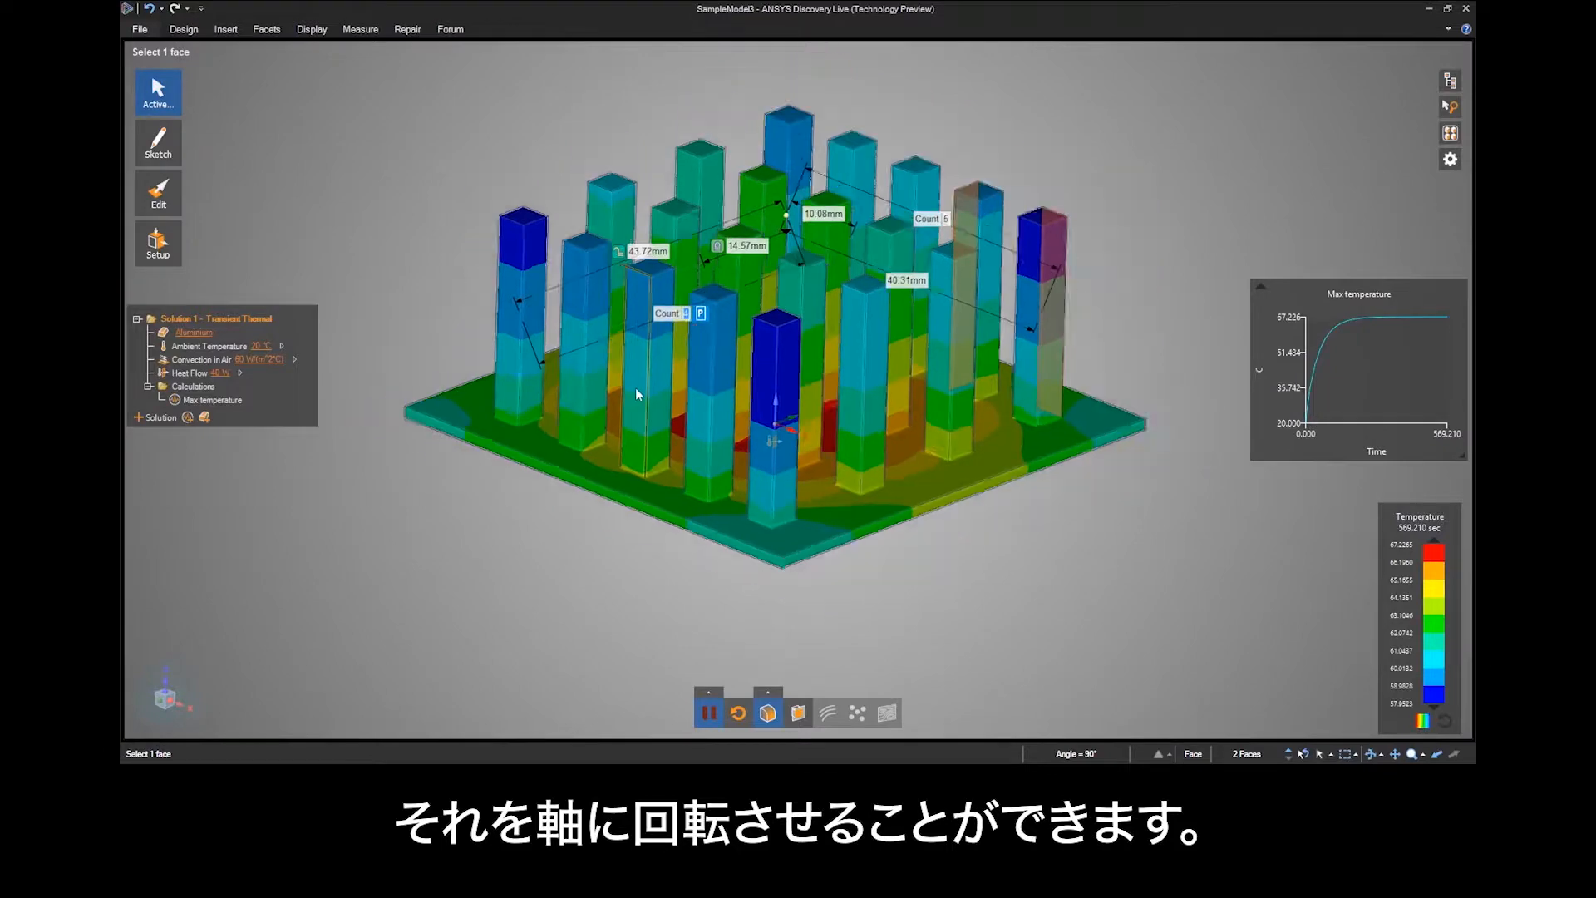
scroll(630, 387, "up", 10)
scroll(647, 397, "down", 6)
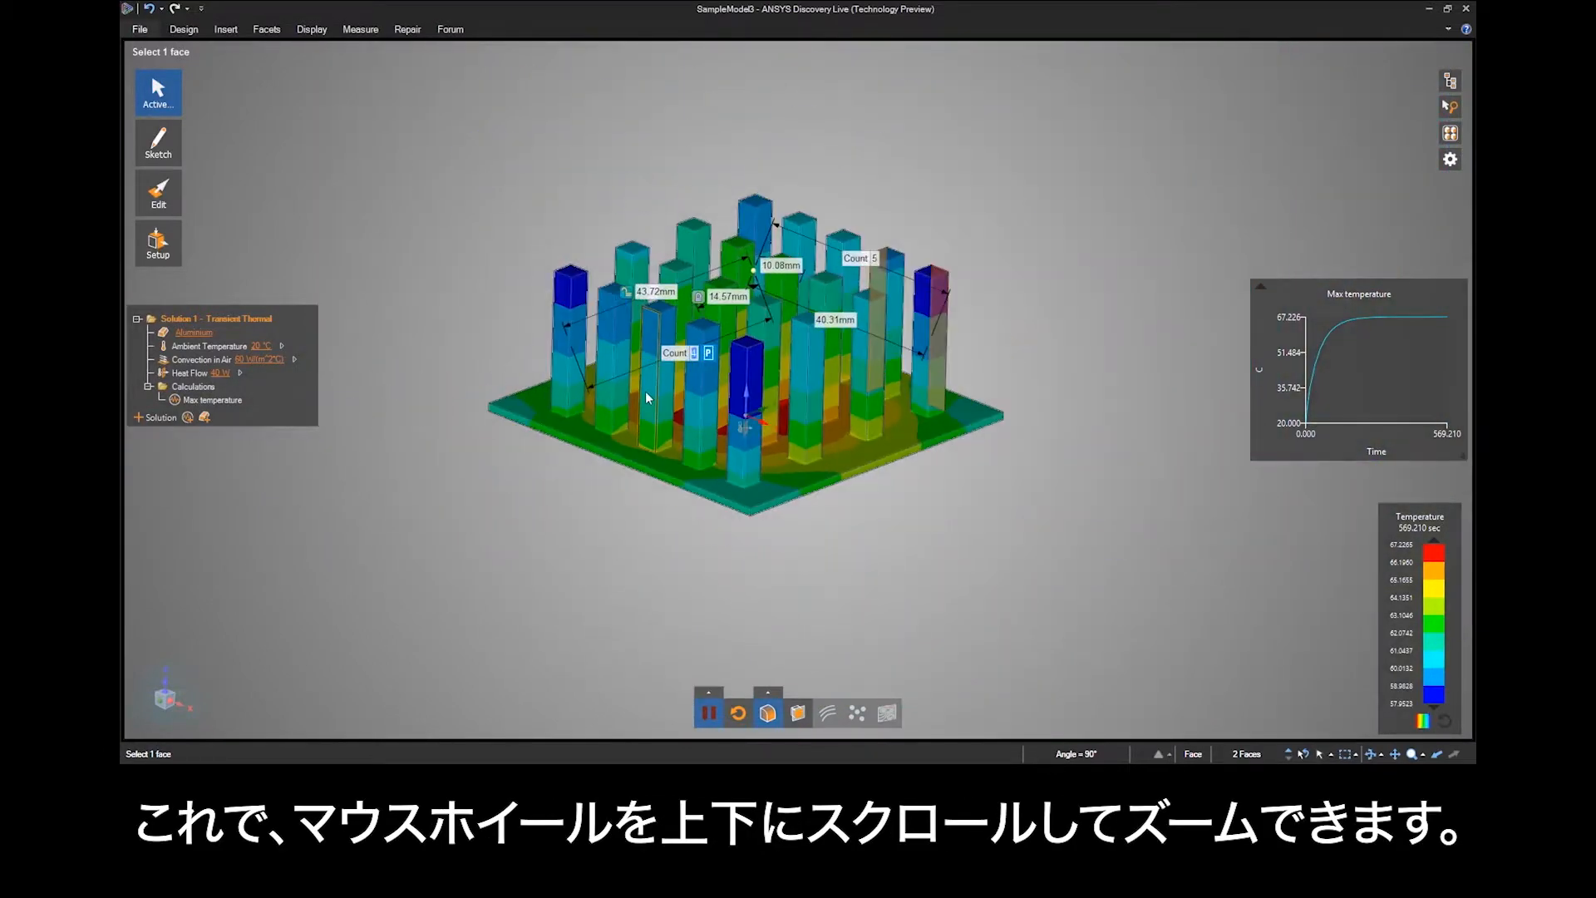
scroll(647, 397, "up", 8)
scroll(653, 396, "down", 4)
scroll(651, 391, "up", 6)
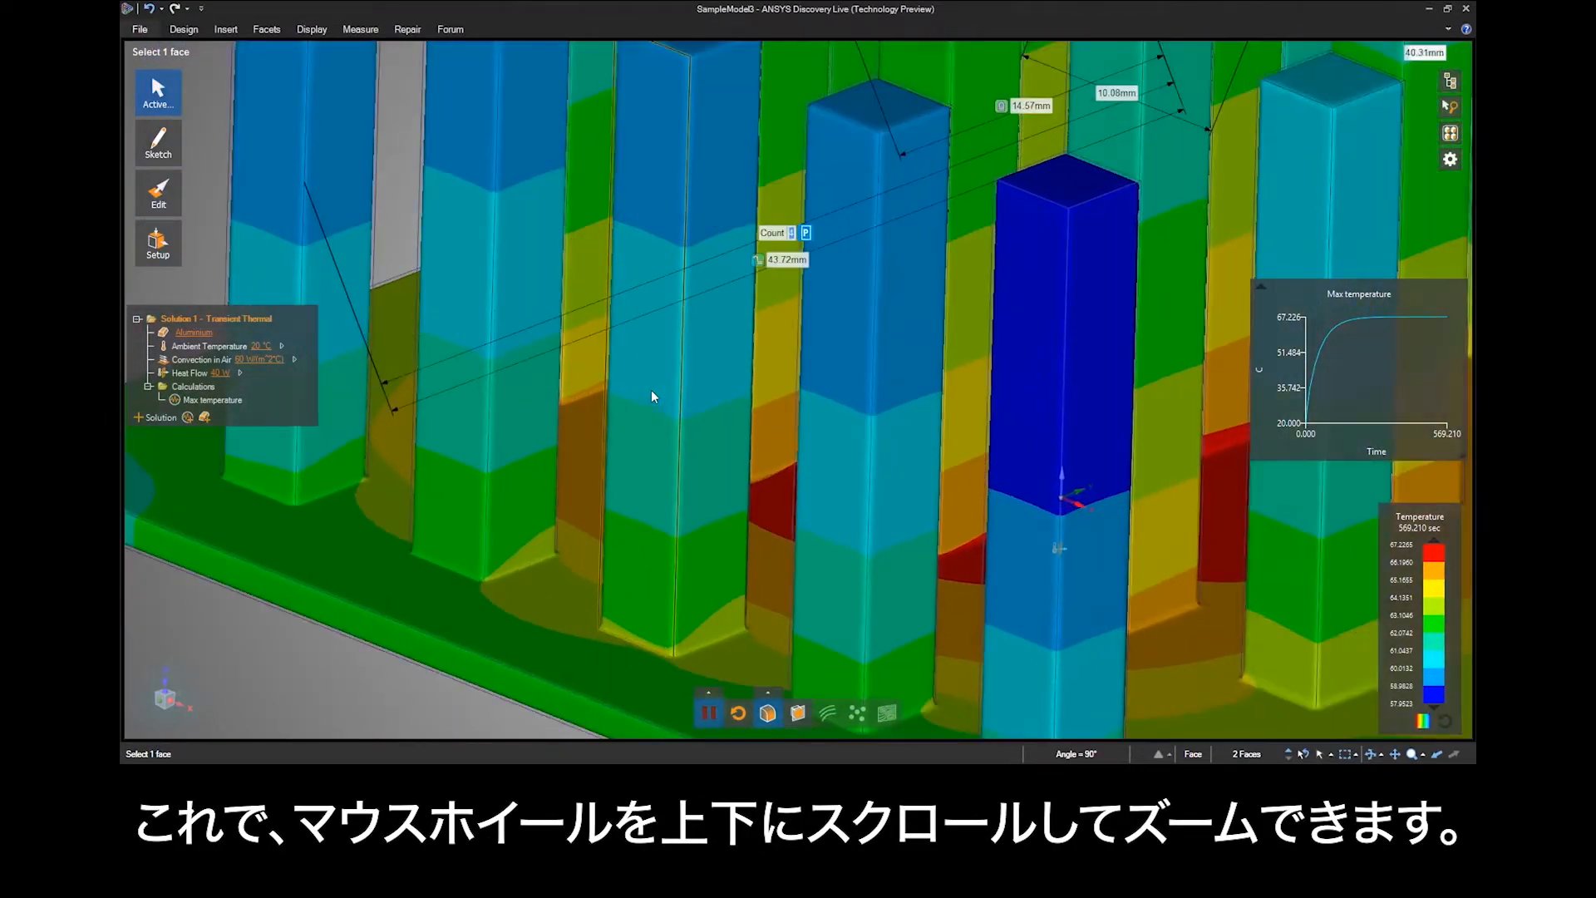
Use Query Select to add the hidden faces of the second and third front-row pins to the selection.
key("ctrl")
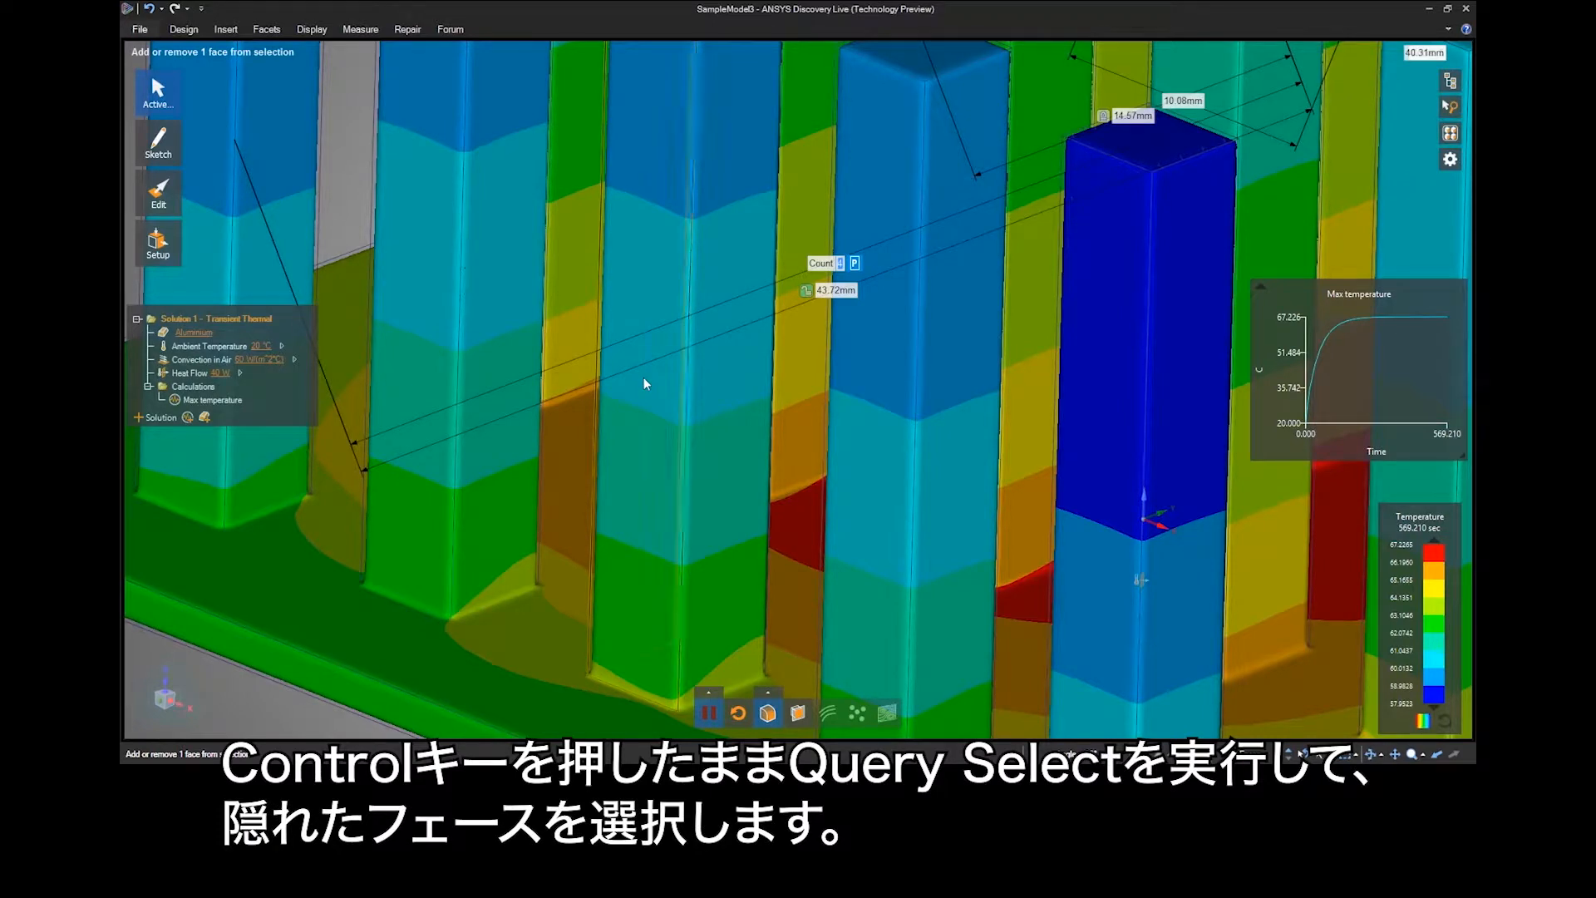
left_click(643, 376, "ctrl")
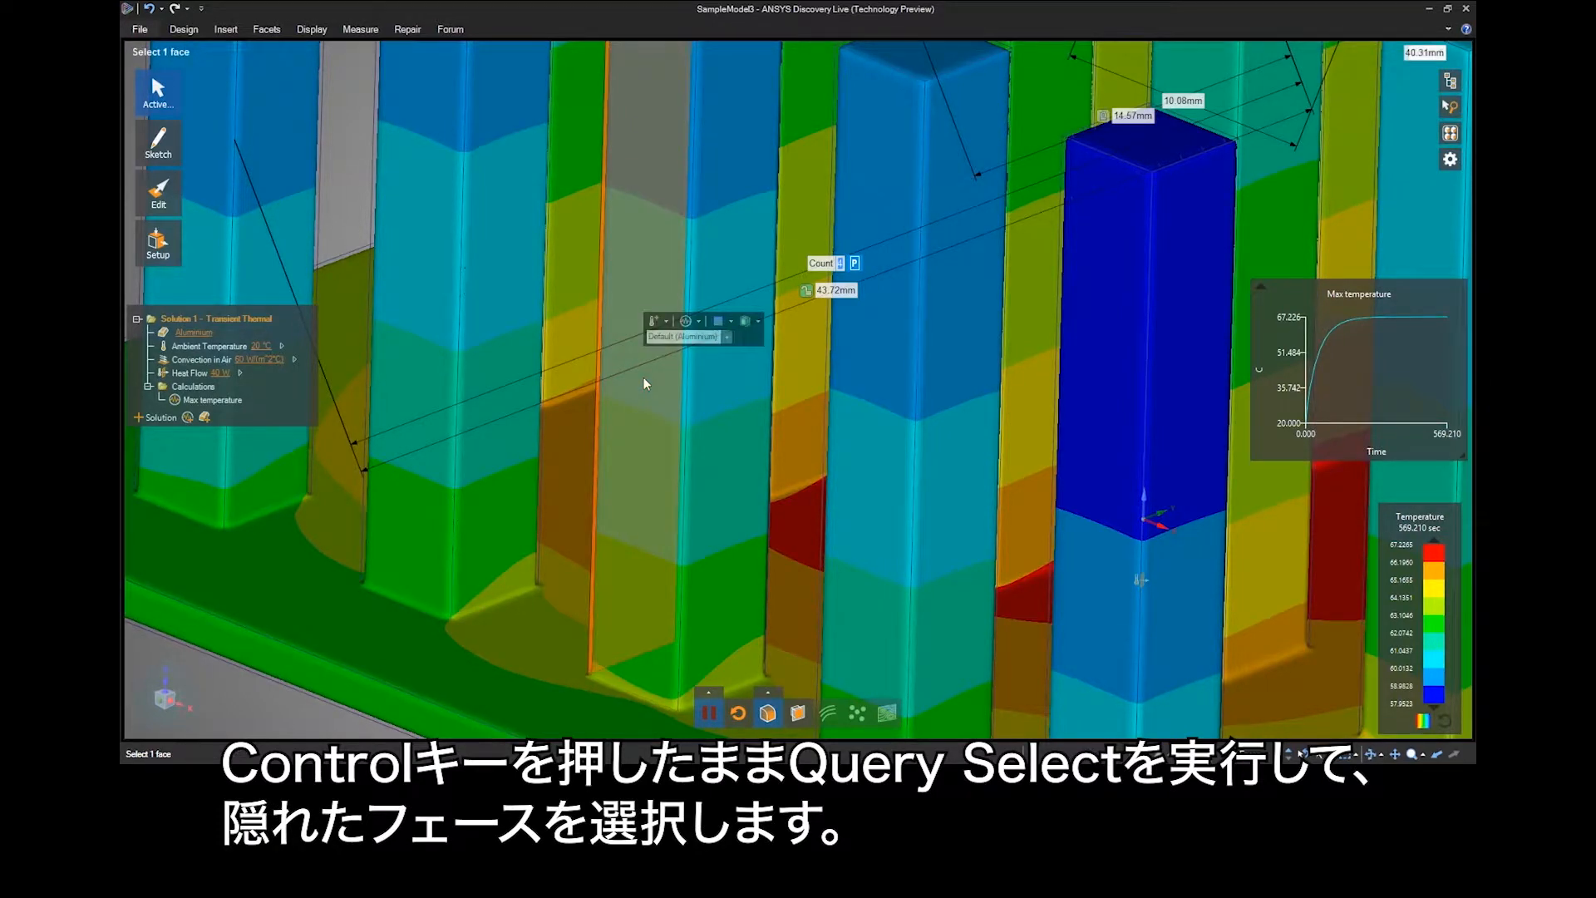
left_click(394, 286, "ctrl")
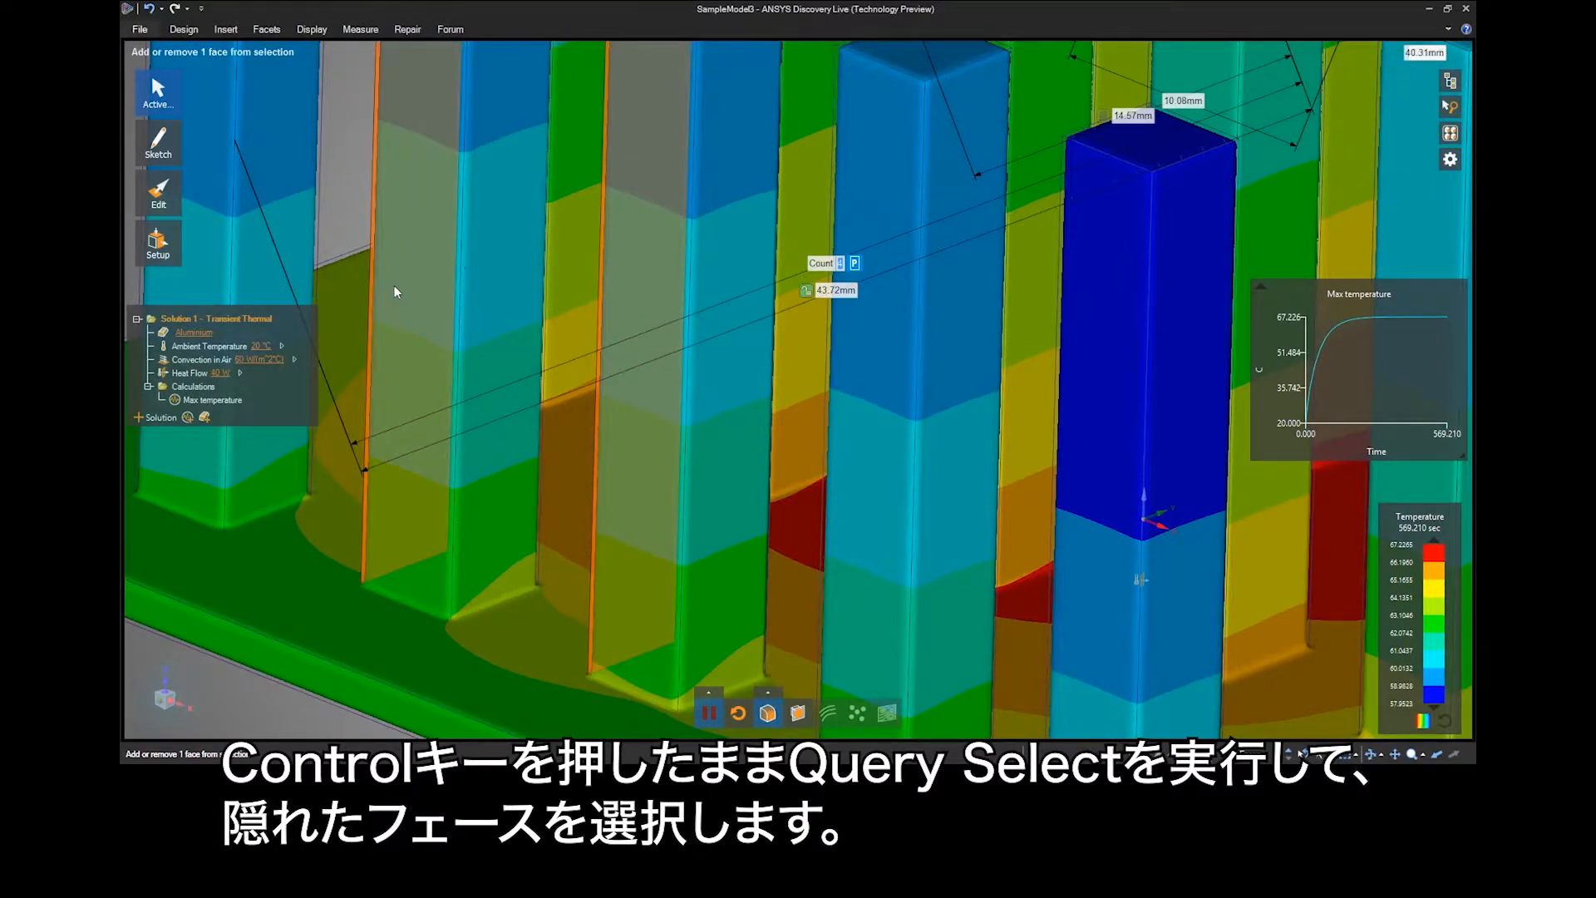
Restore the home view and set zoom with mouse wheel back to In Zoom mode in the navigation options.
key("h")
left_click(141, 29)
left_click(320, 307)
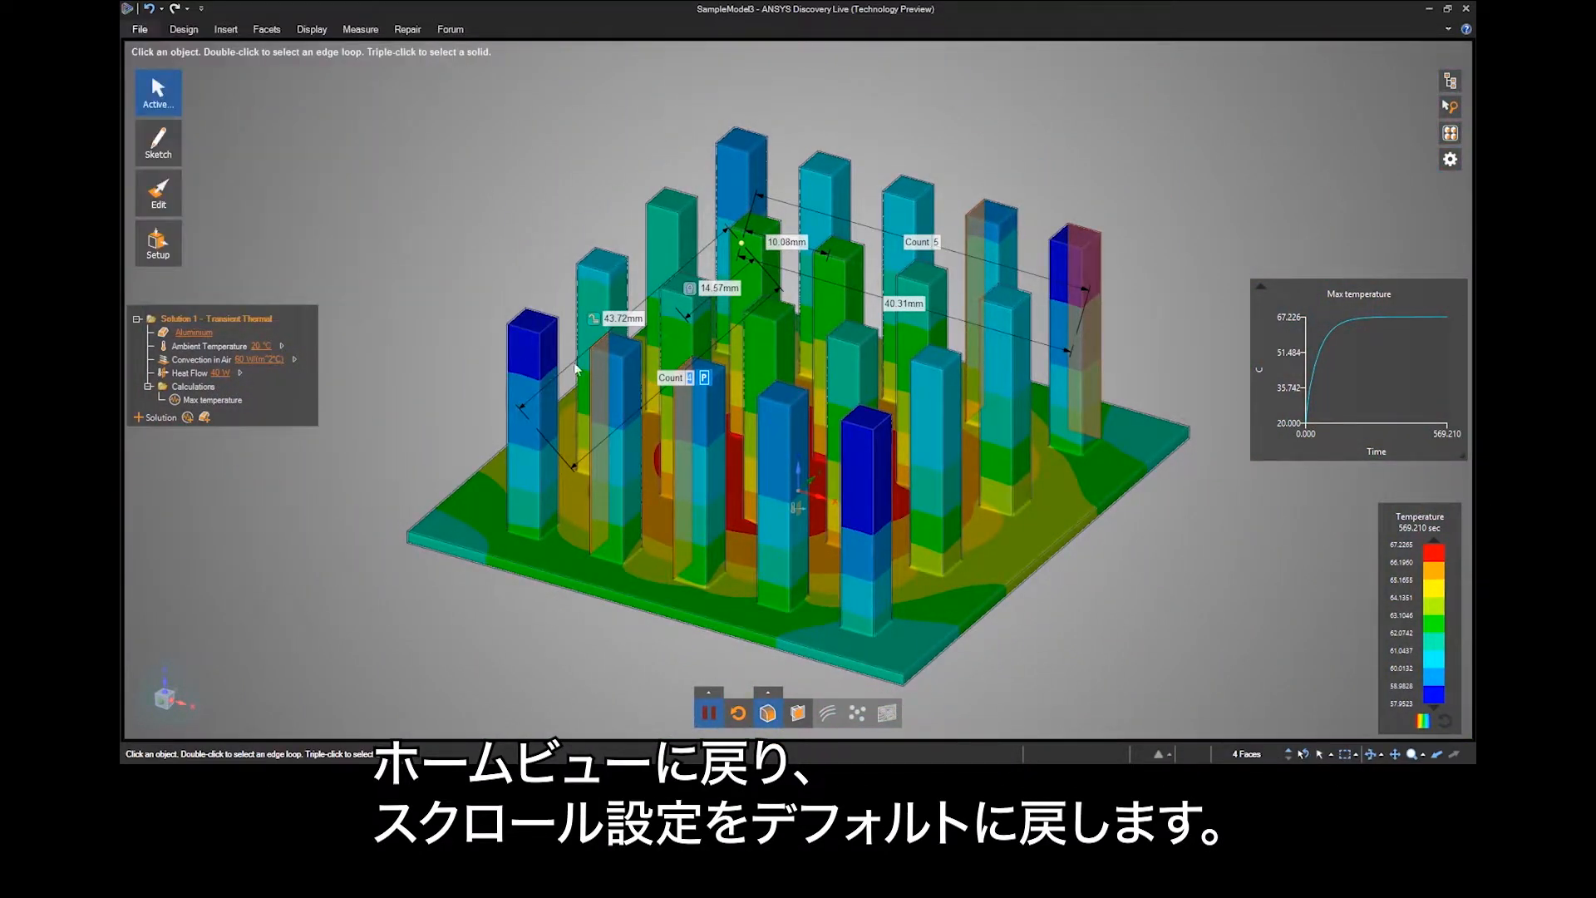
left_click(619, 339)
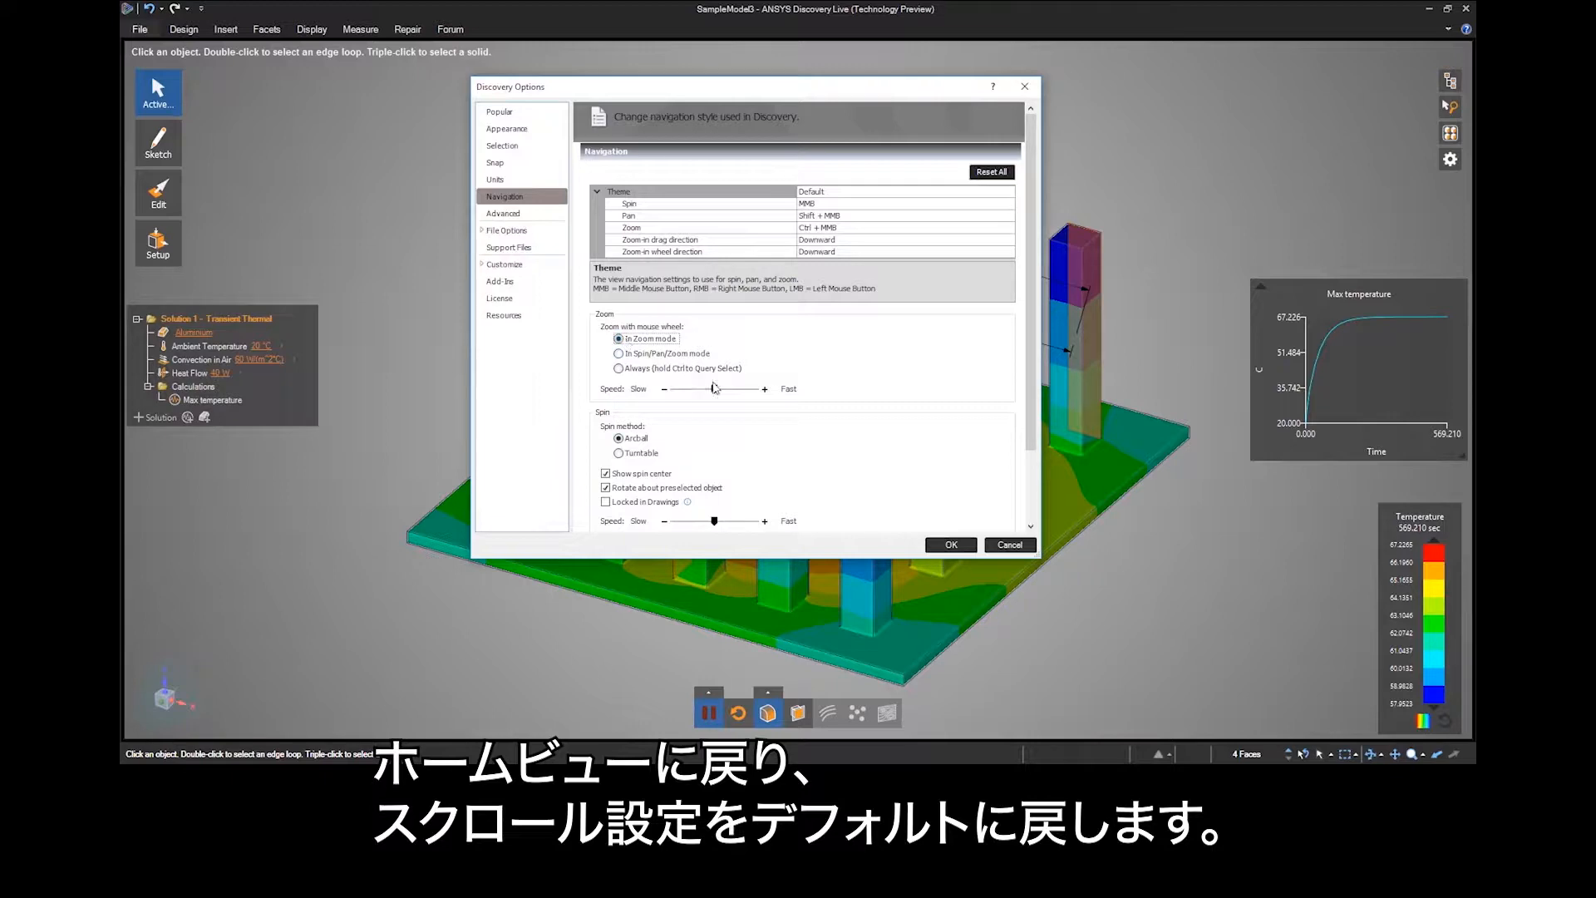
left_click(948, 545)
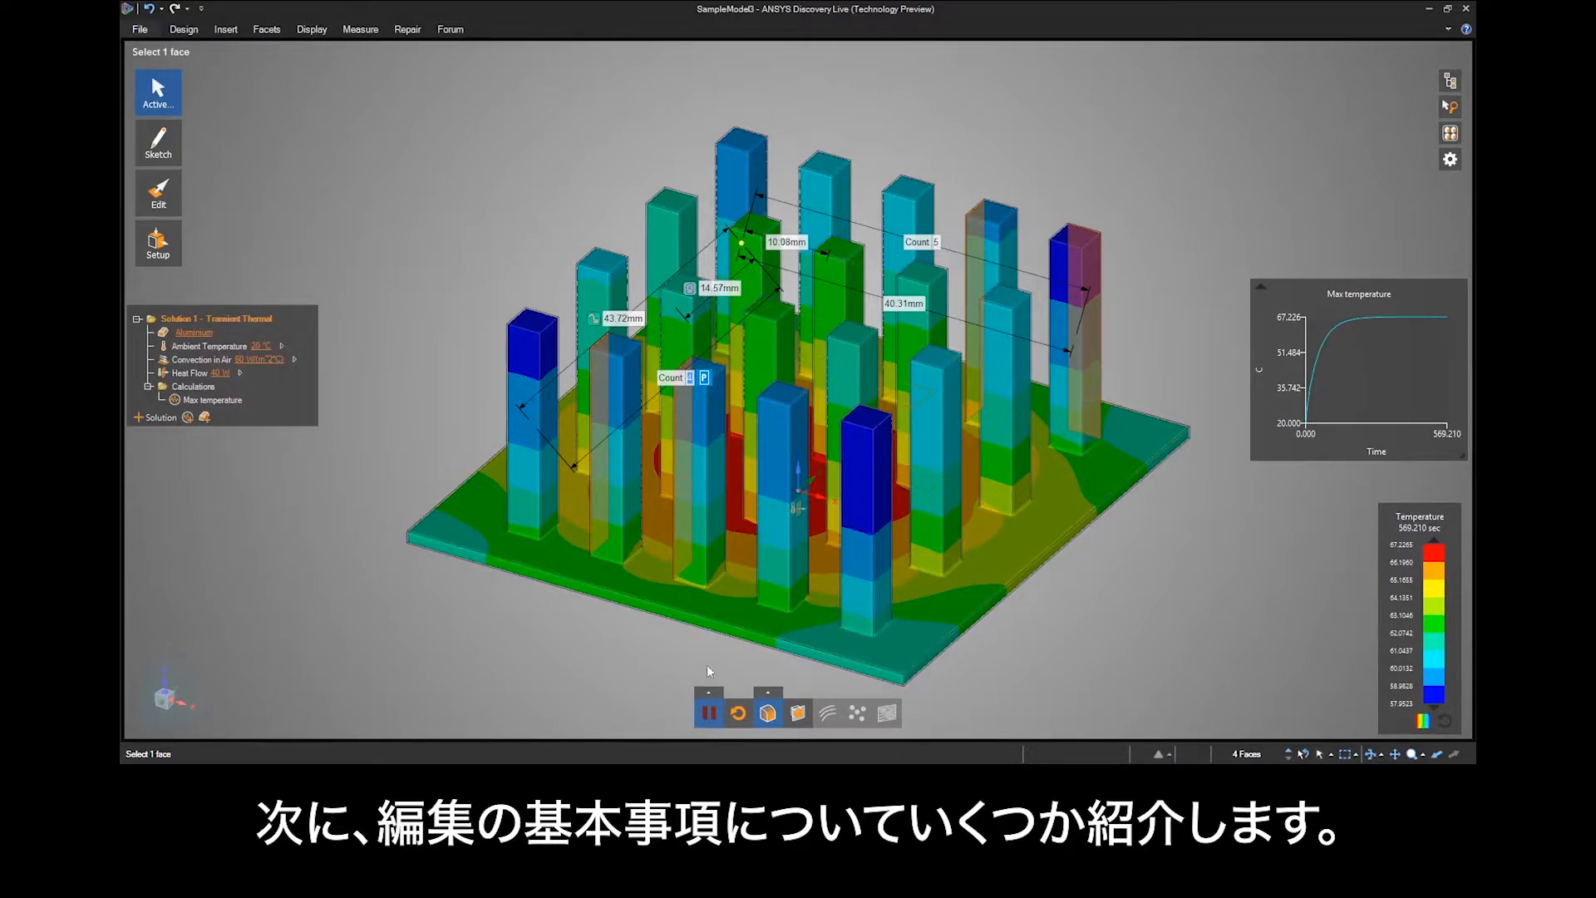
Pause the simulation and hide the temperature results on the heatsink model.
left_click(707, 717)
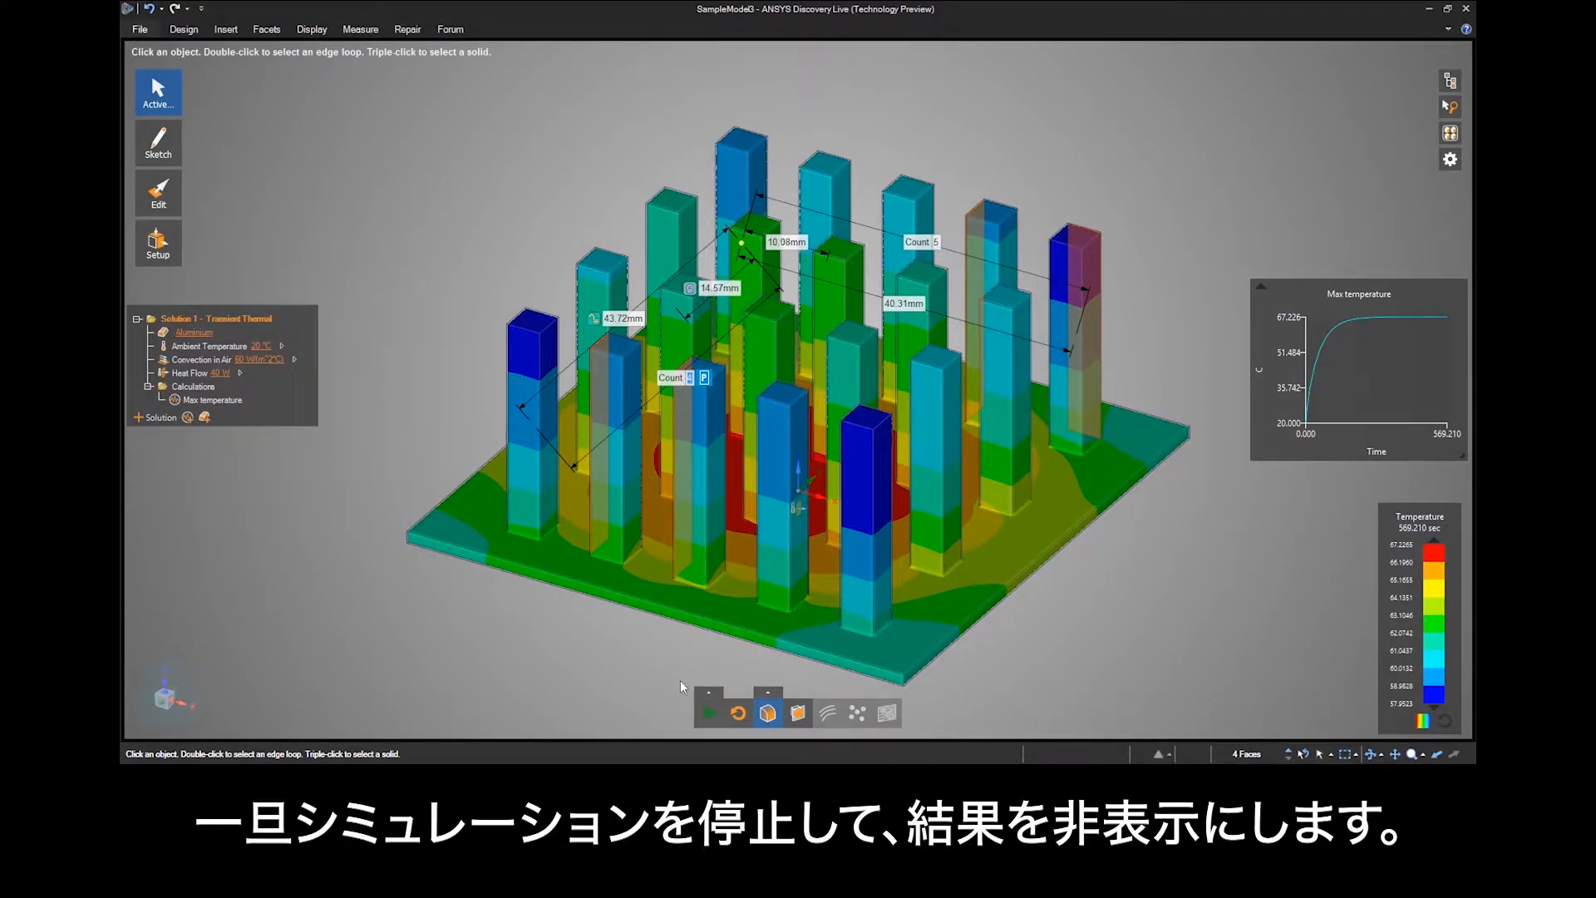
left_click(768, 712)
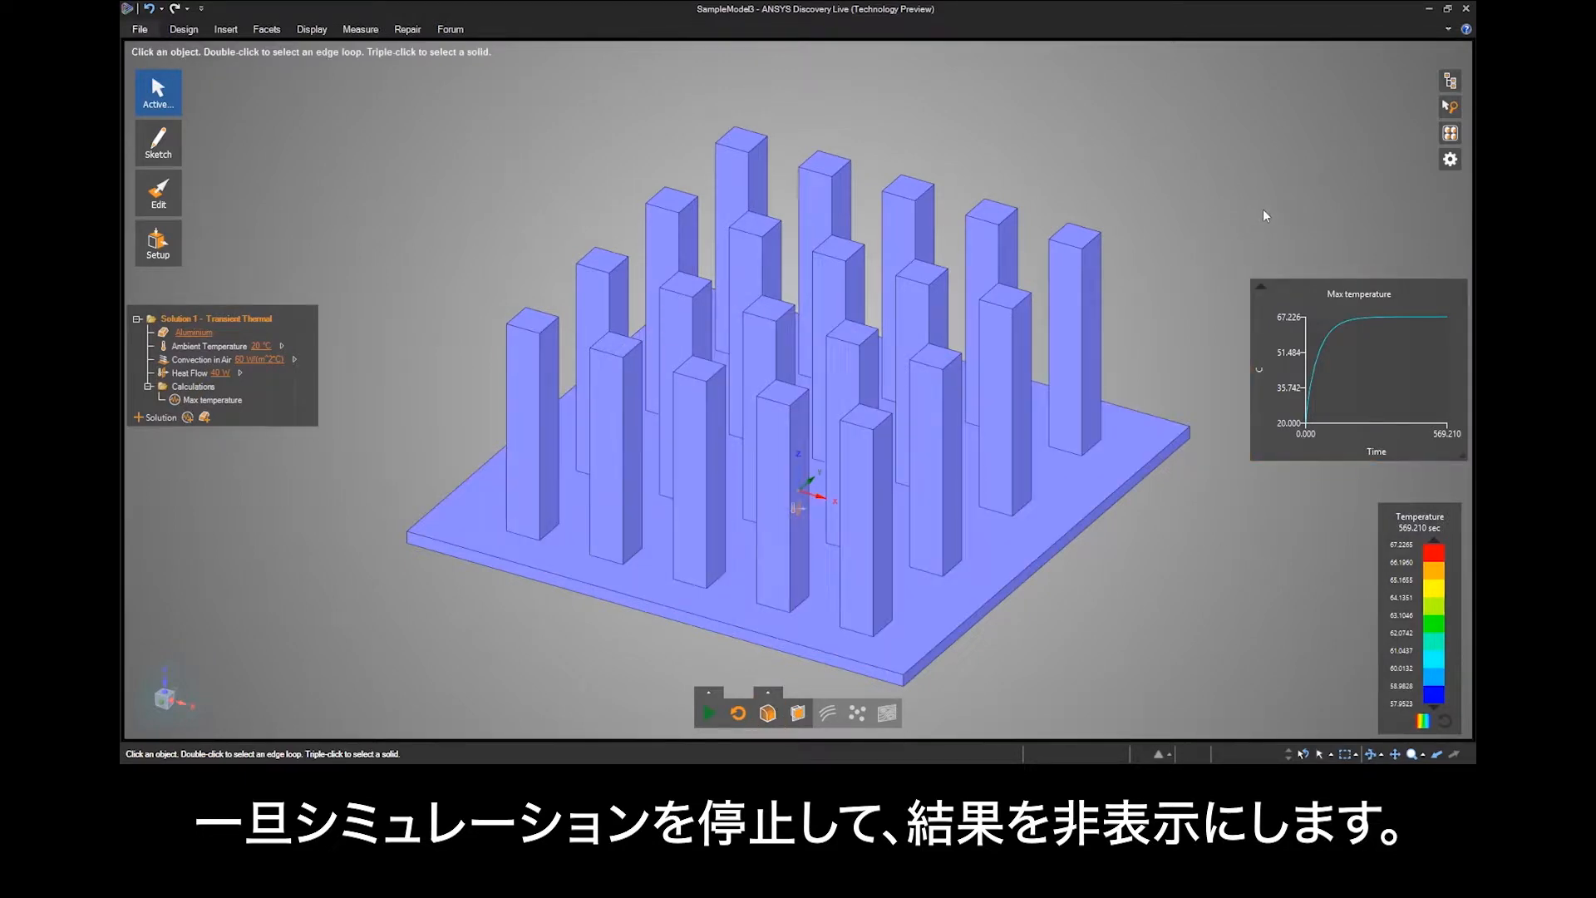
Use Pull to raise the top face of the leftmost front-row pin by 10 mm.
left_click(160, 201)
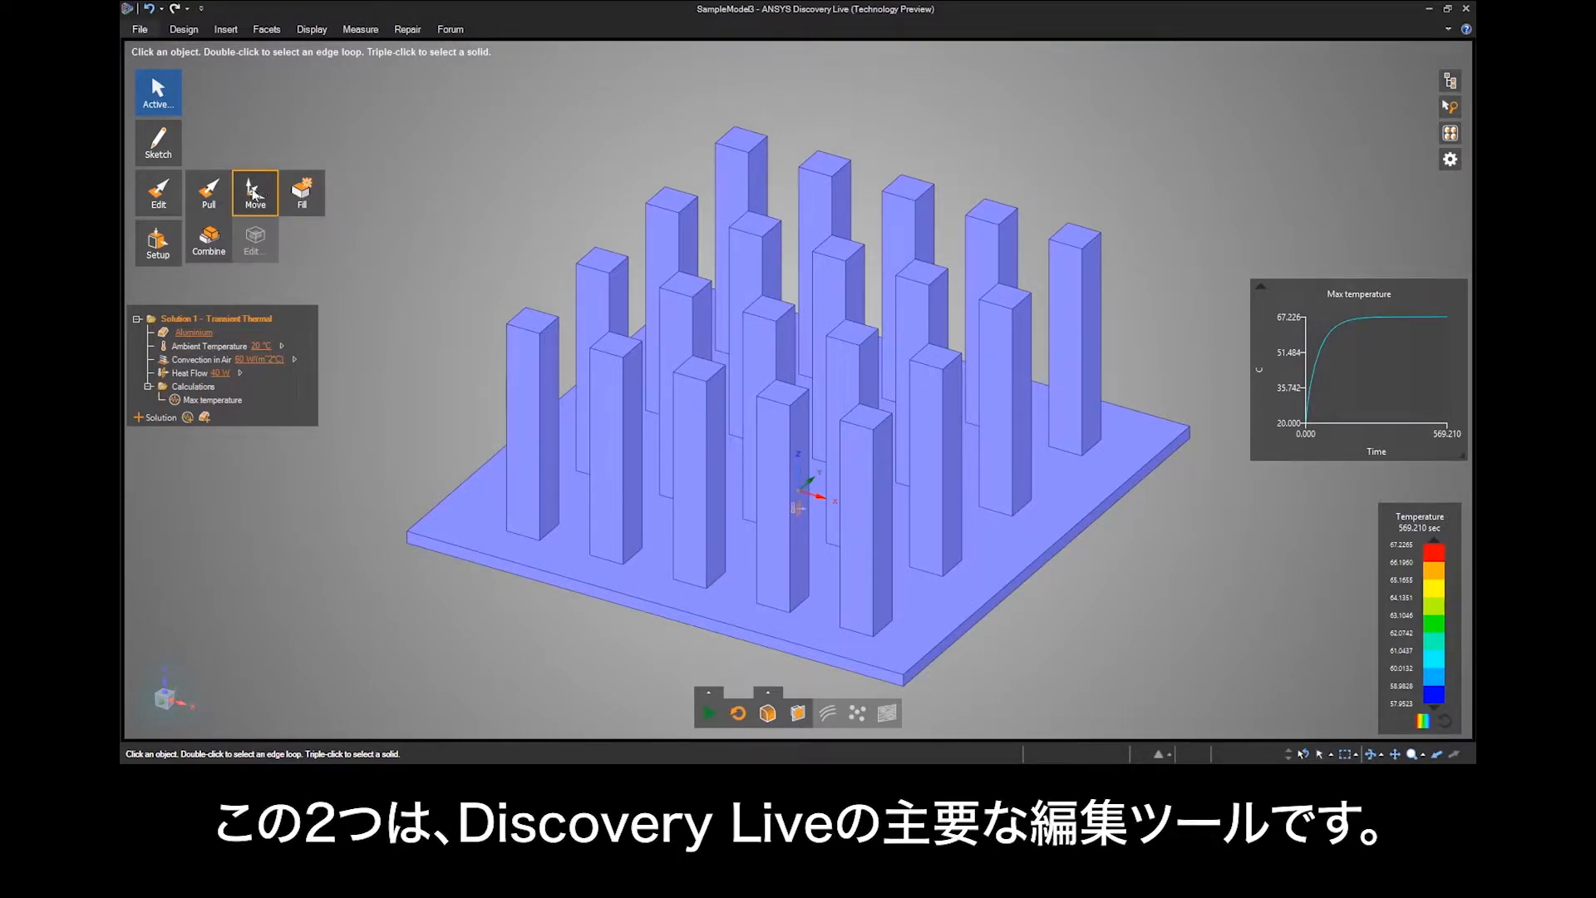
left_click(206, 199)
left_click(532, 320)
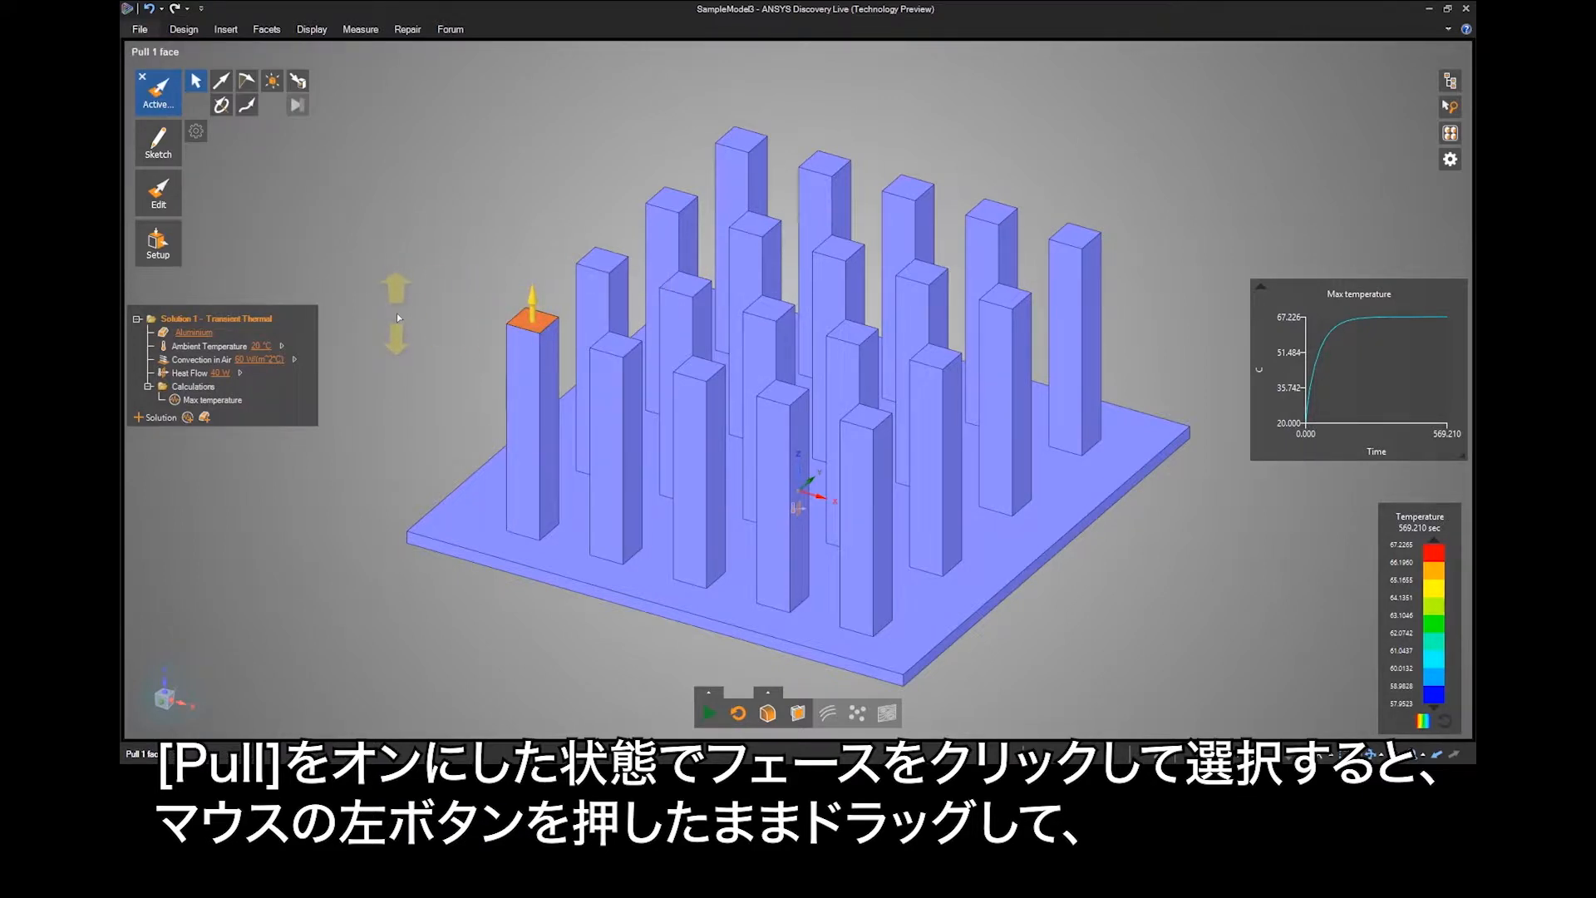
left_click_drag(400, 335, 399, 216)
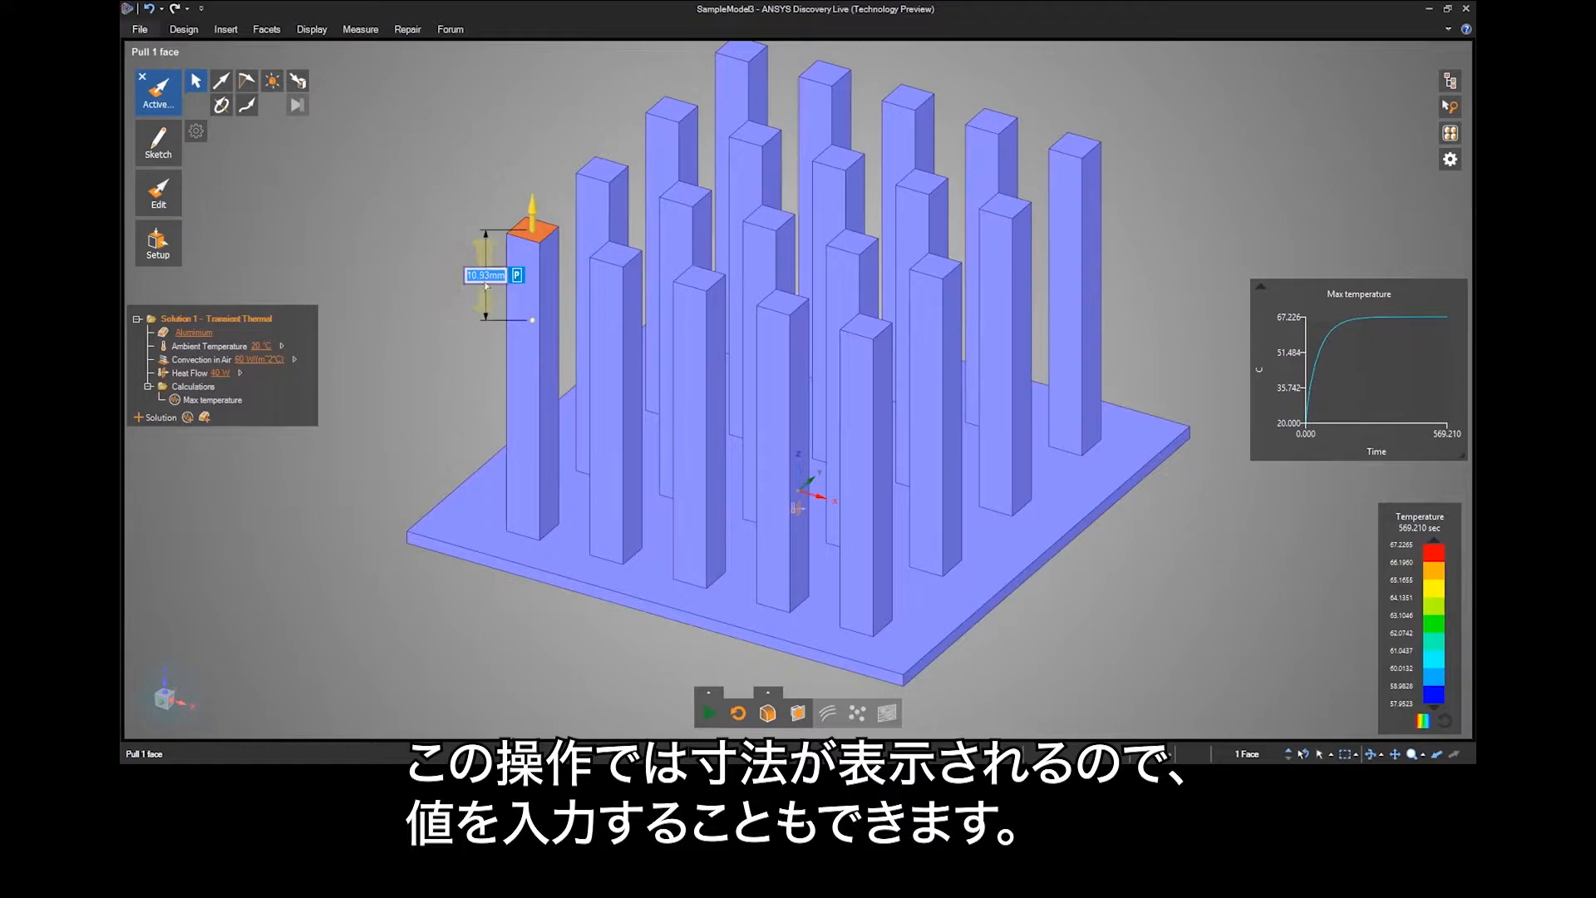
type("10")
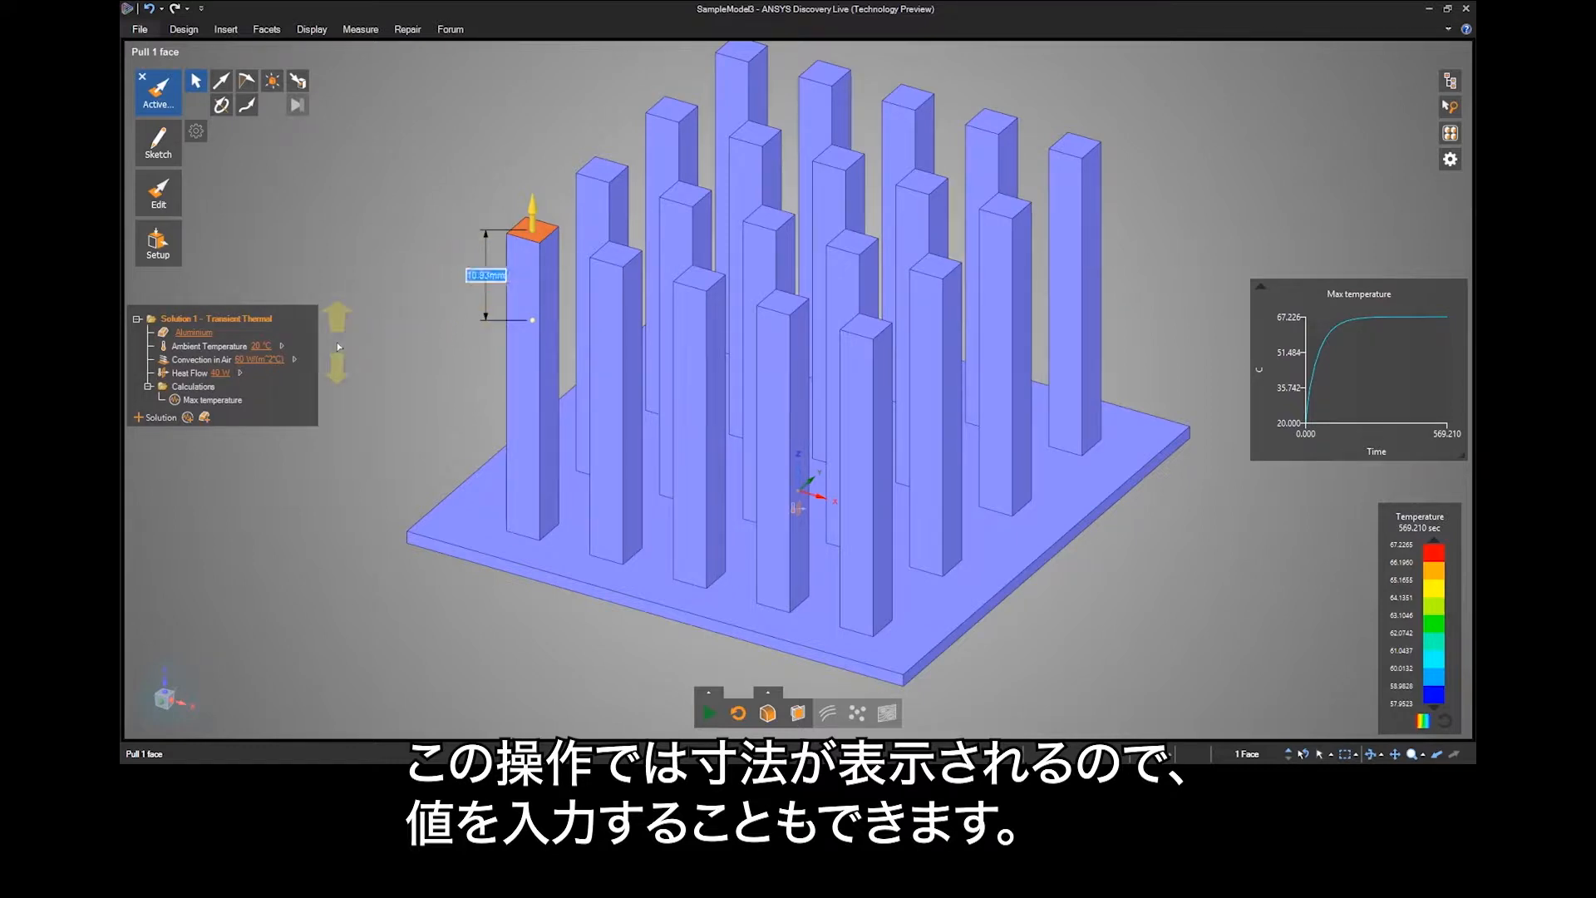
key("Return")
Add a Ruler dimension from the pin's top face to the base plate's top face and set it to 30 mm.
left_click(536, 237)
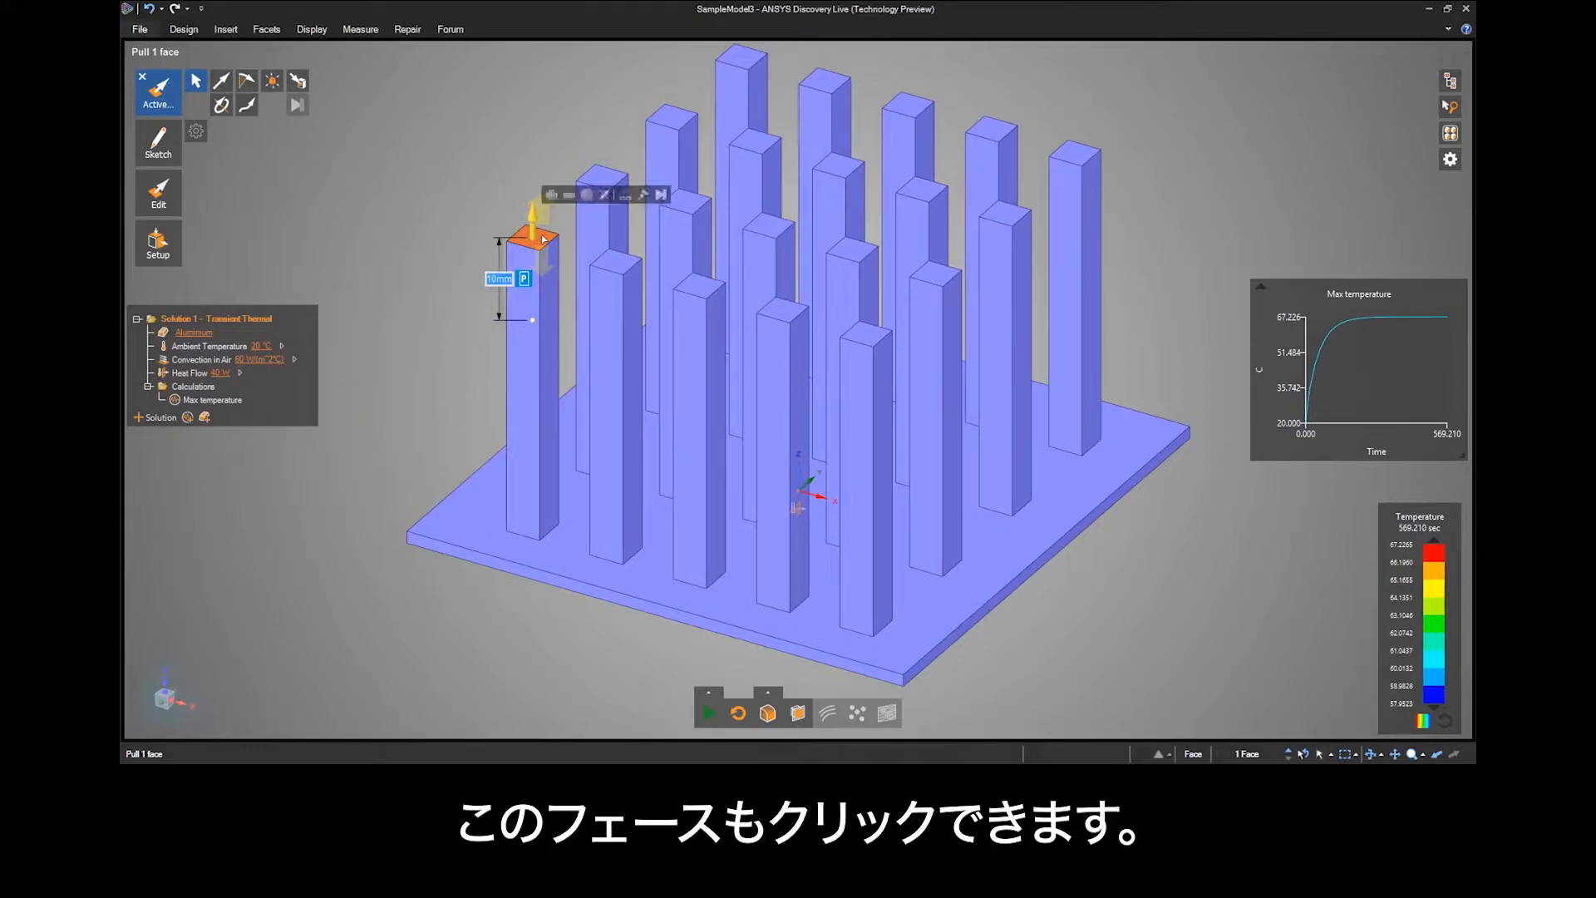
left_click(625, 195)
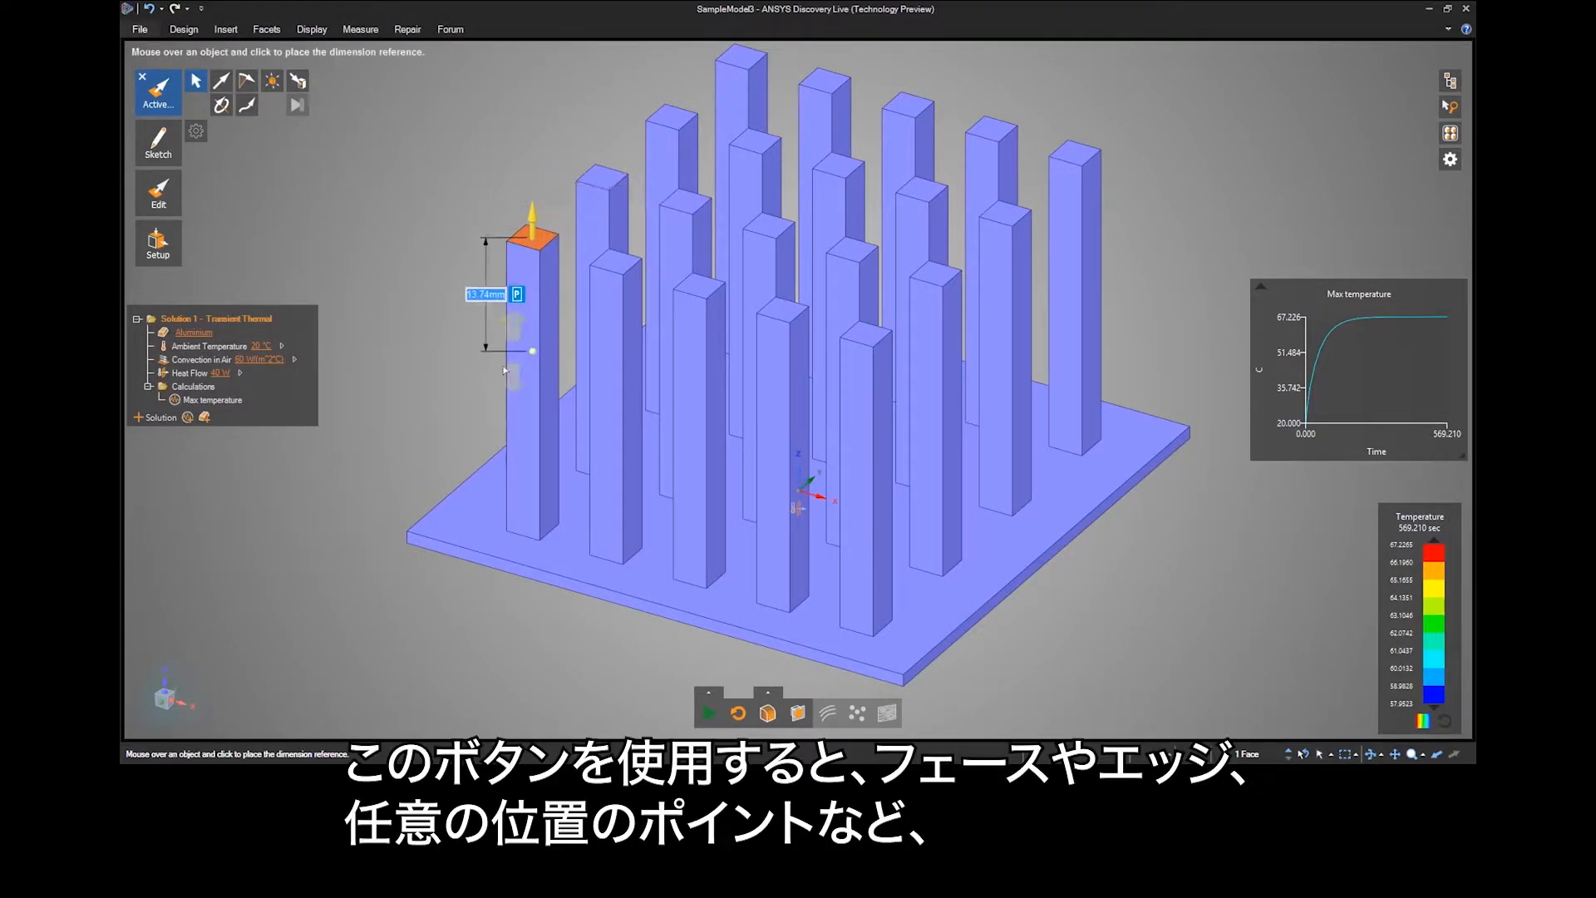
left_click(447, 533)
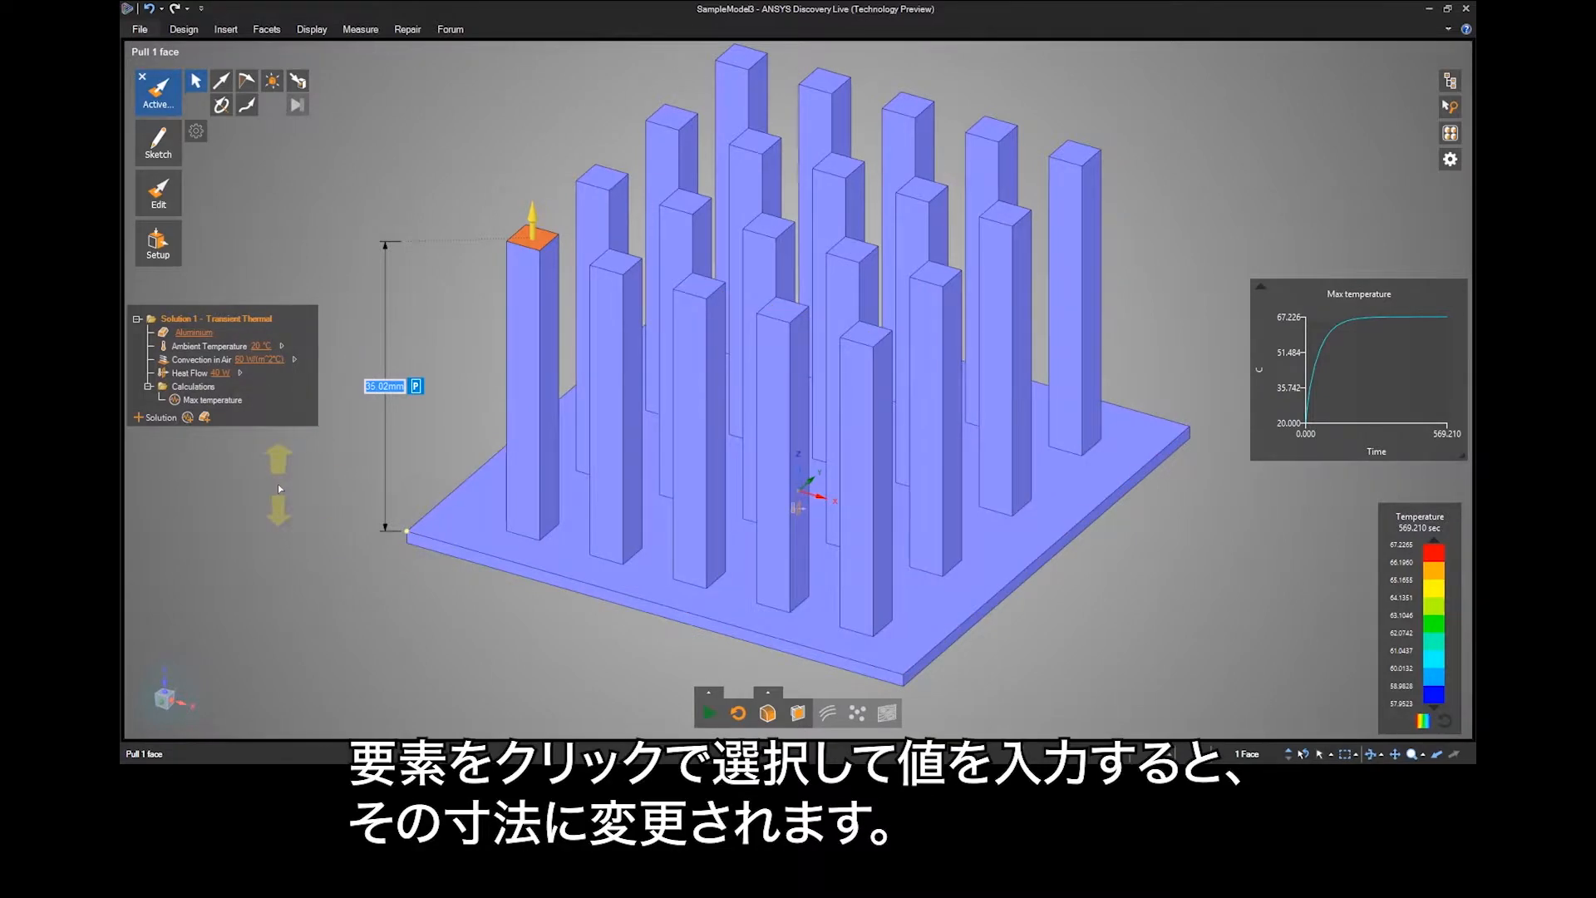
type("30")
key("Return")
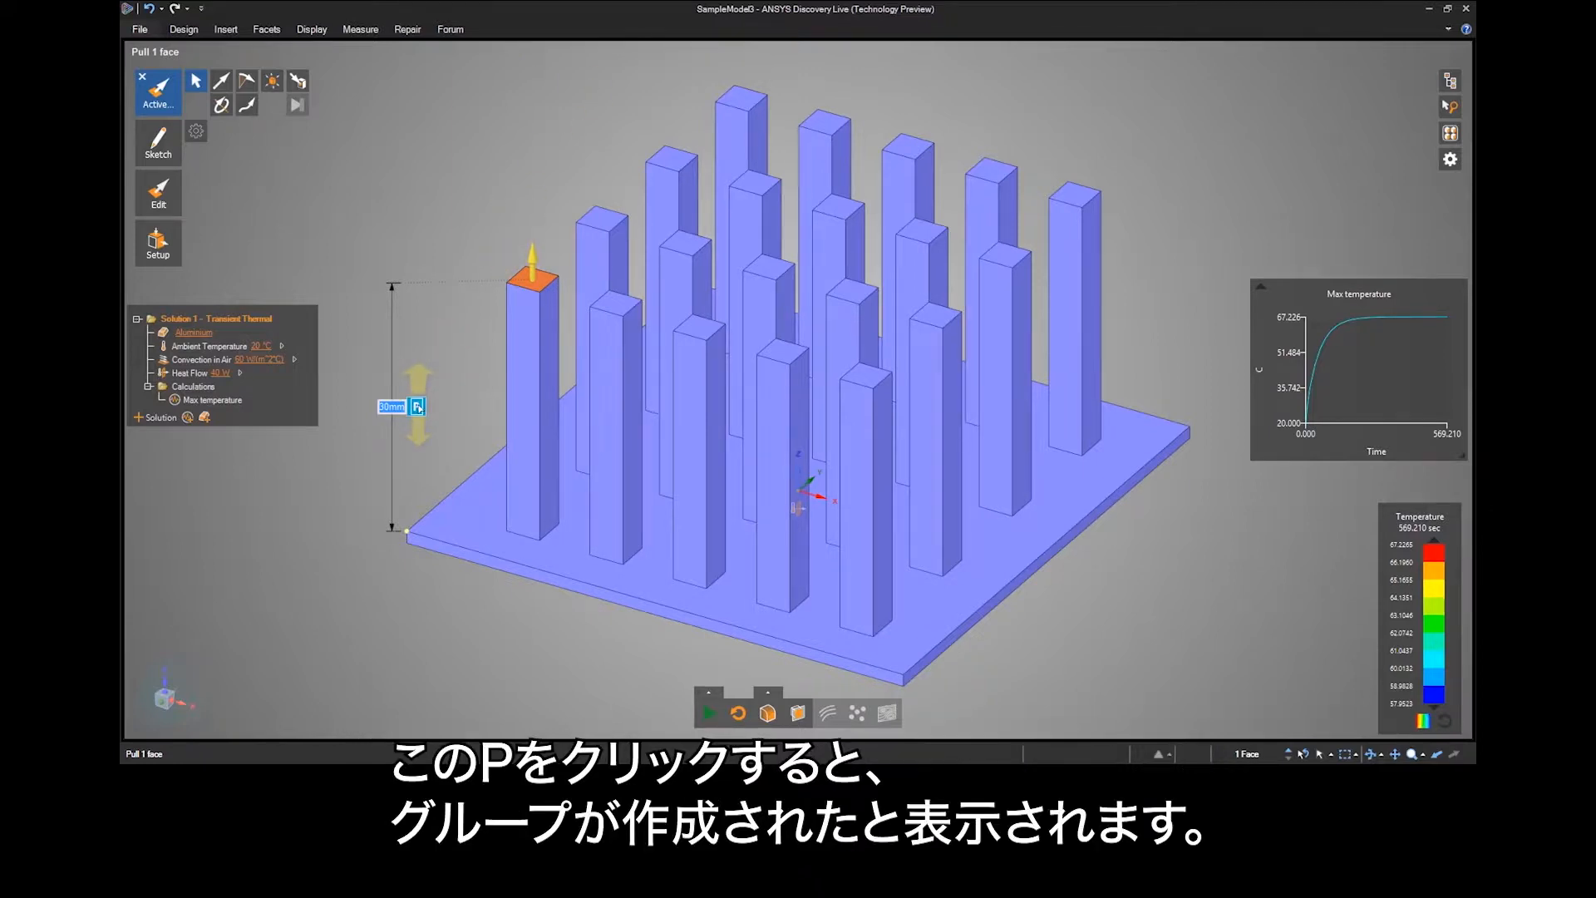
Create a group from the pin-height ruler dimension, and pull the pin's top face up to about 32 mm above the base plate.
left_click(419, 407)
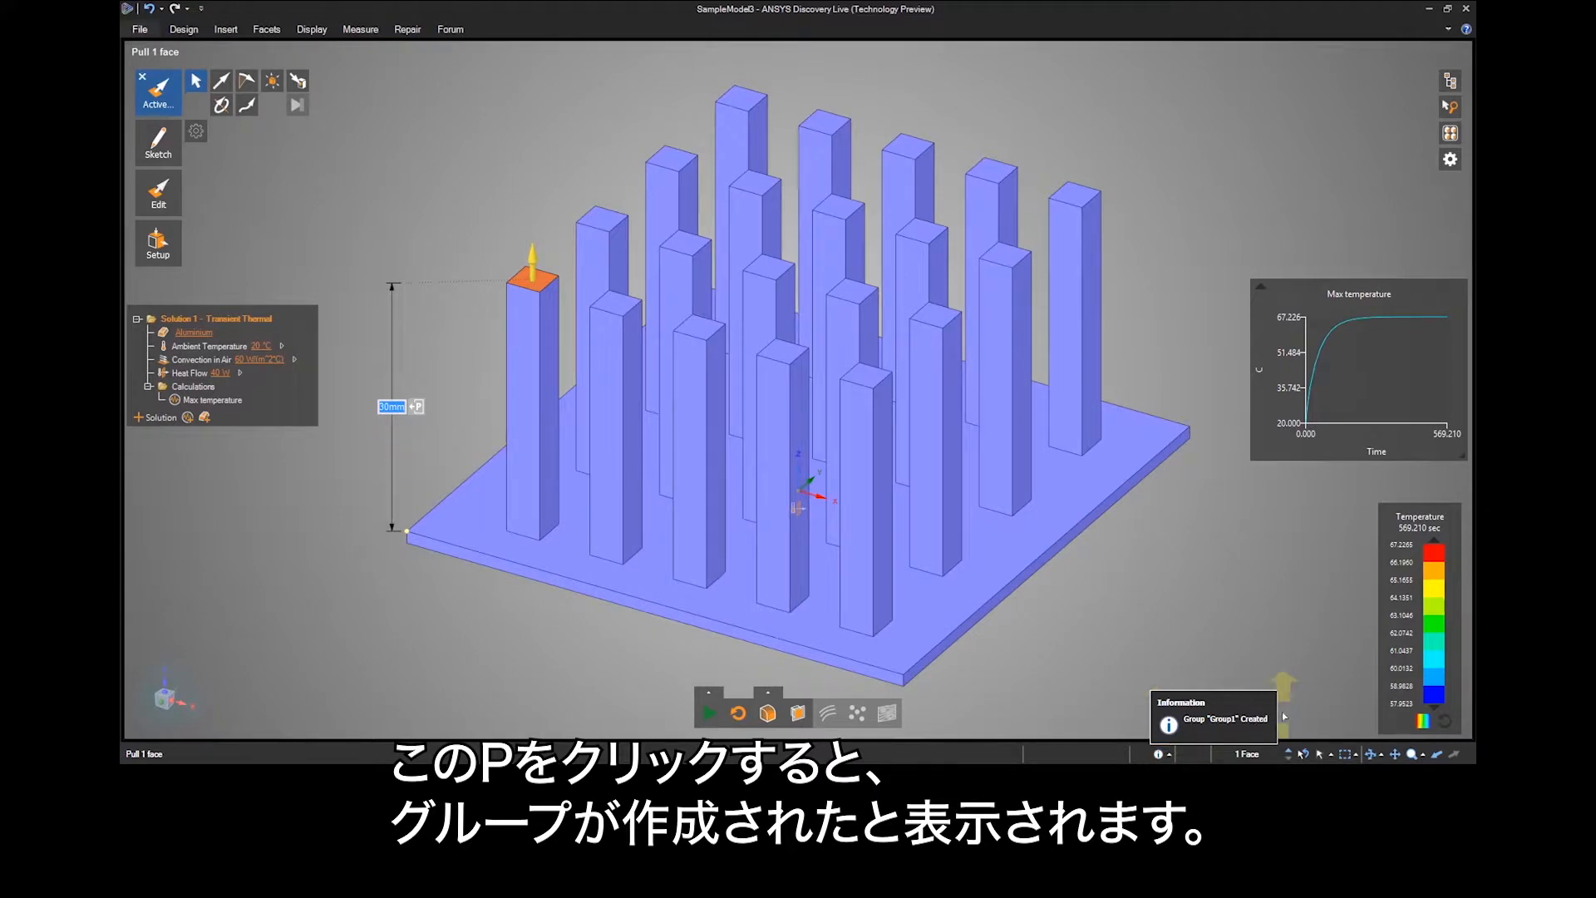
left_click(1451, 136)
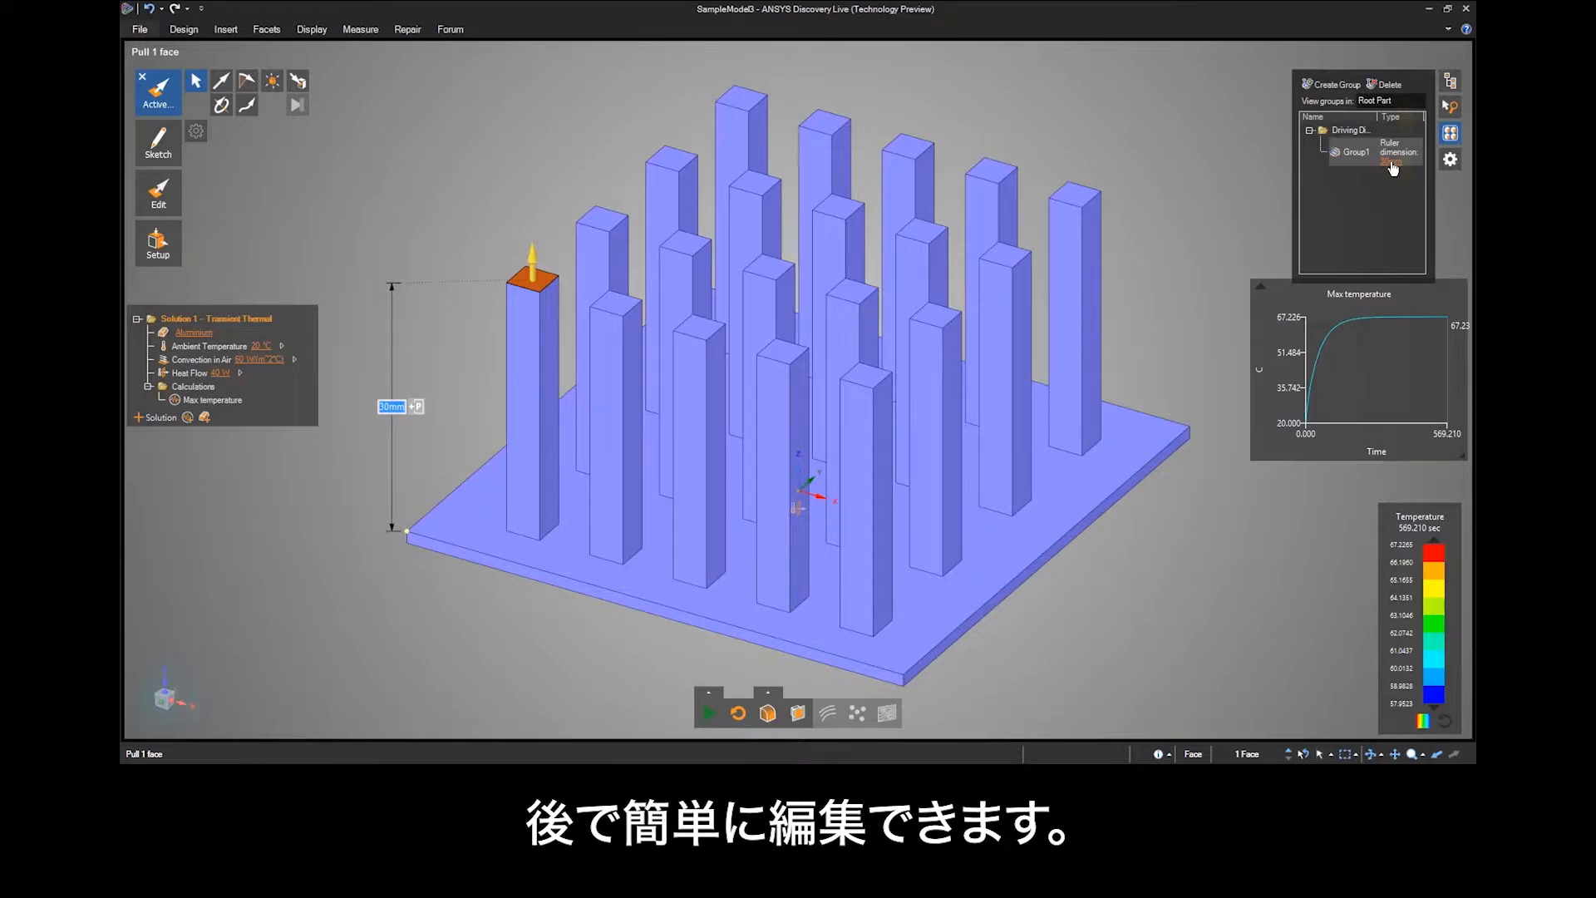
left_click_drag(423, 177, 552, 214)
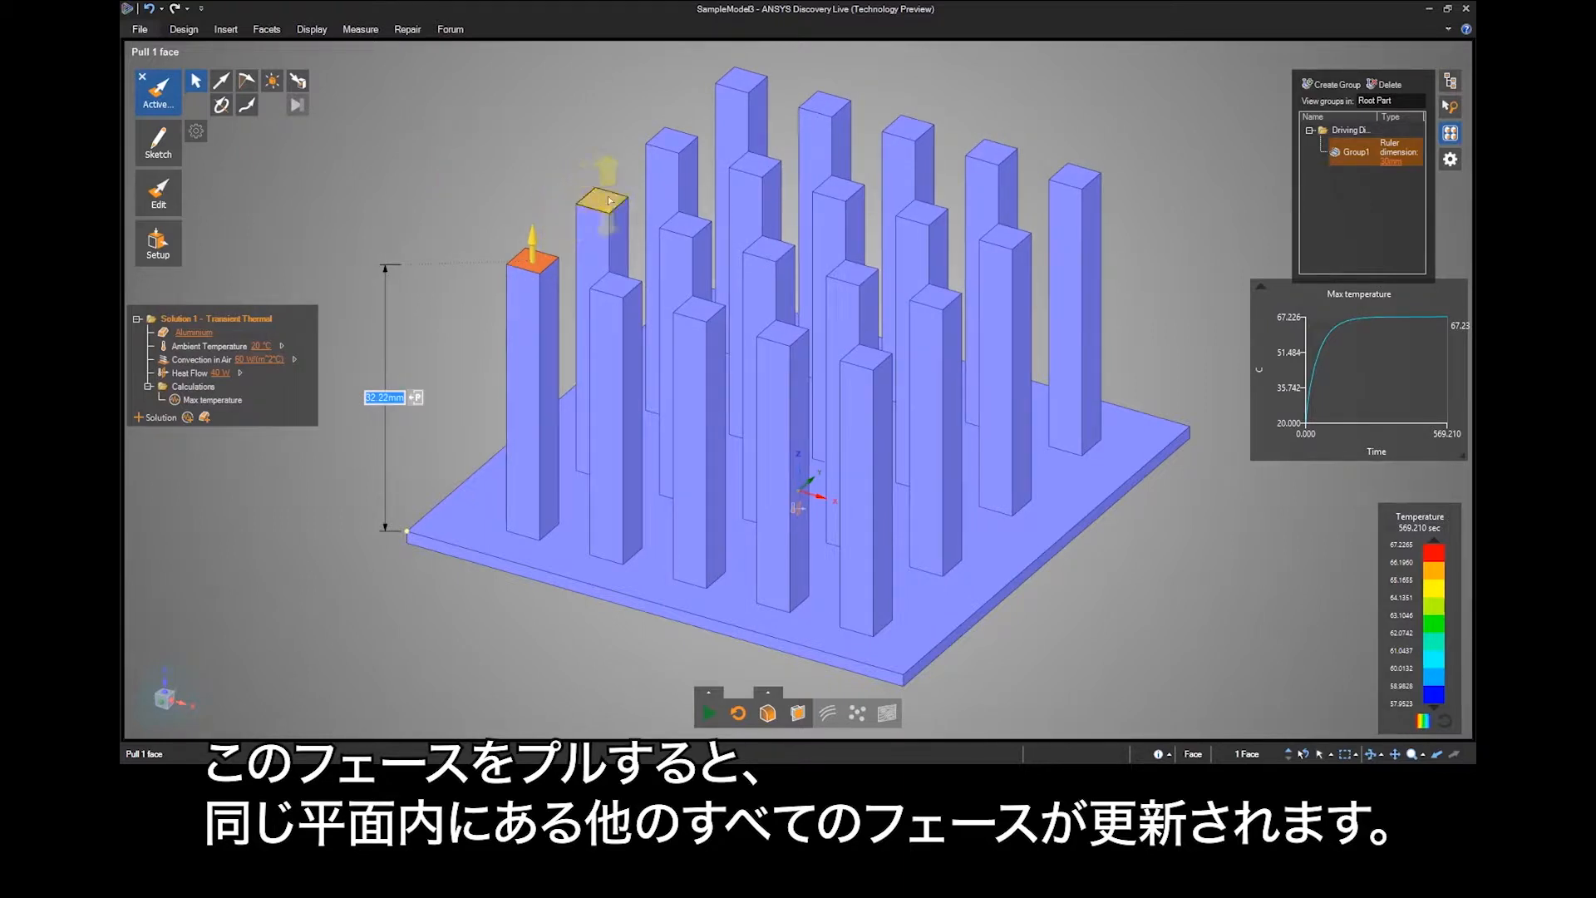
left_click(1254, 165)
Delete the Pattern from the model structure so the pins can be edited individually.
left_click(1450, 80)
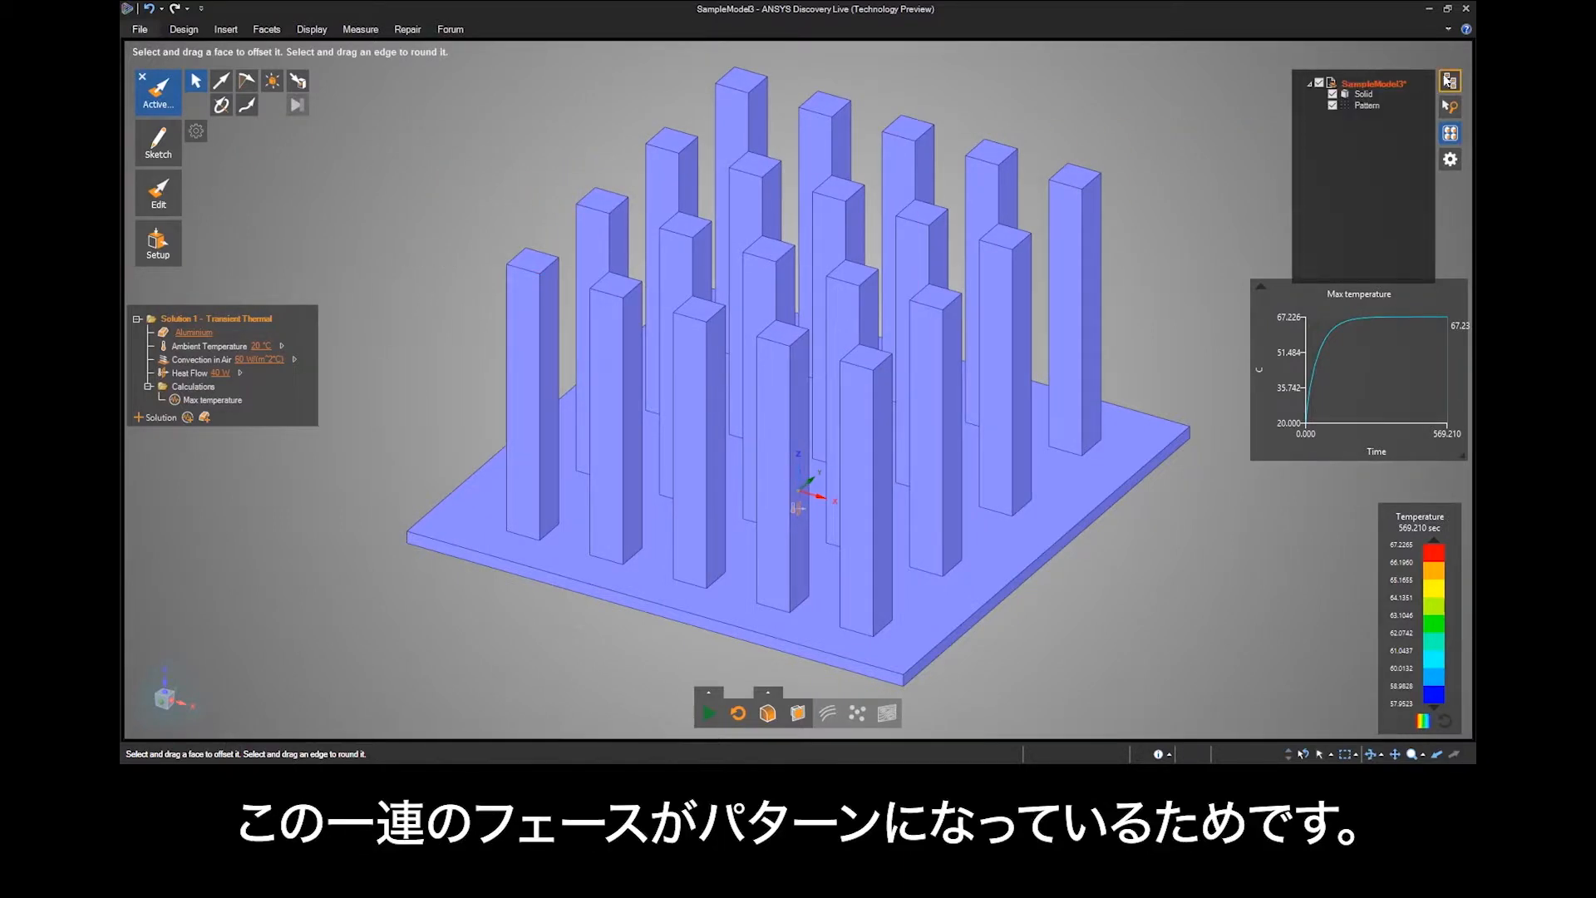
right_click(1368, 106)
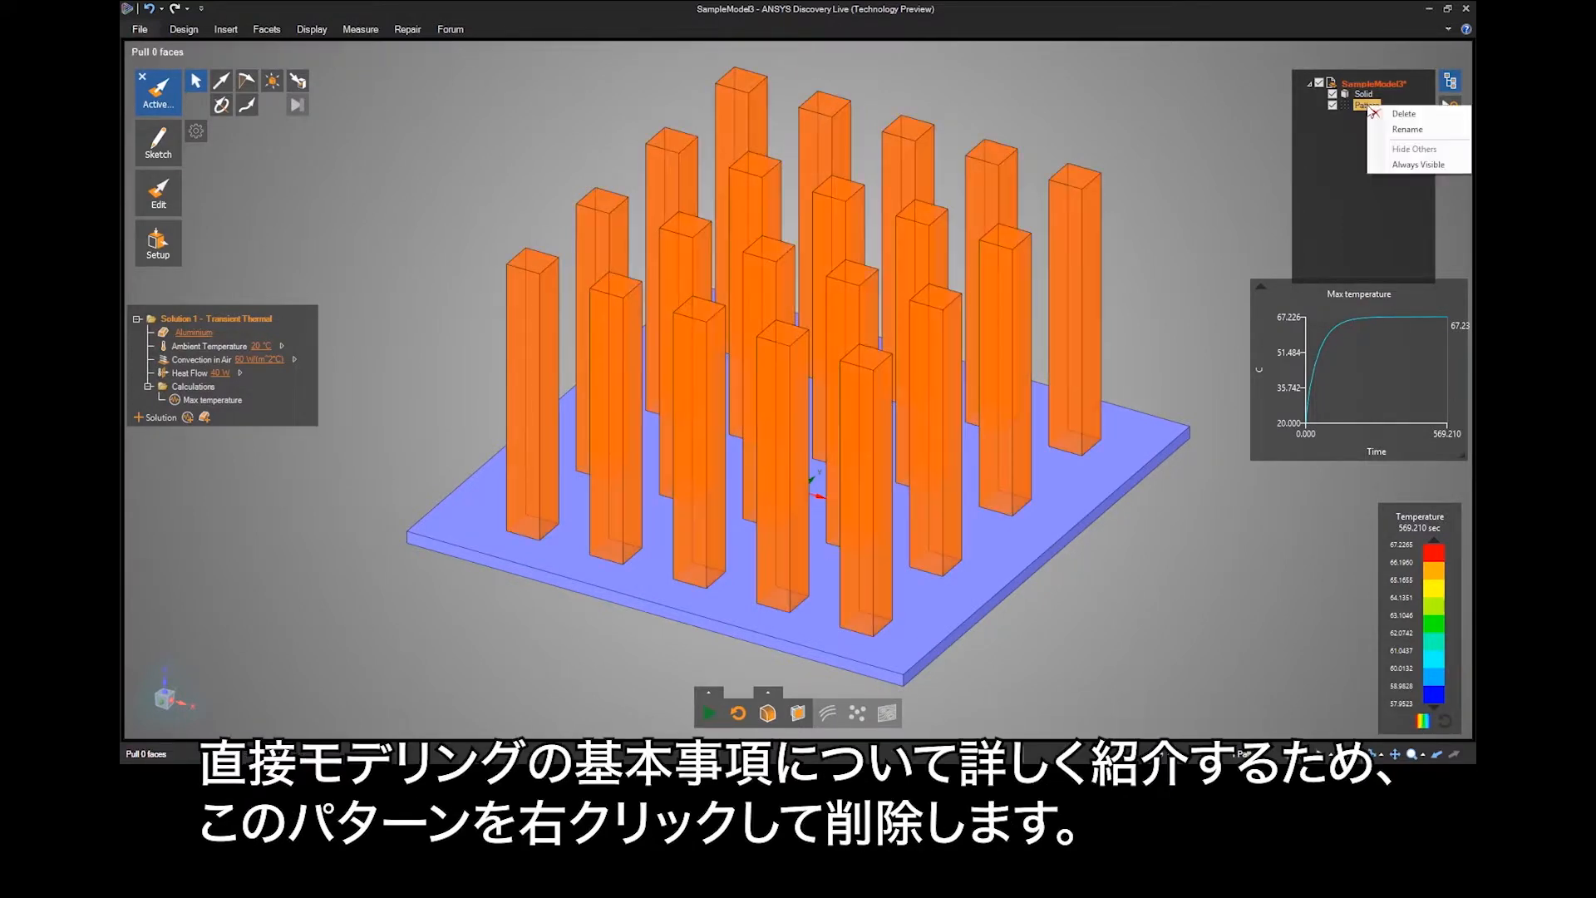
left_click(1383, 113)
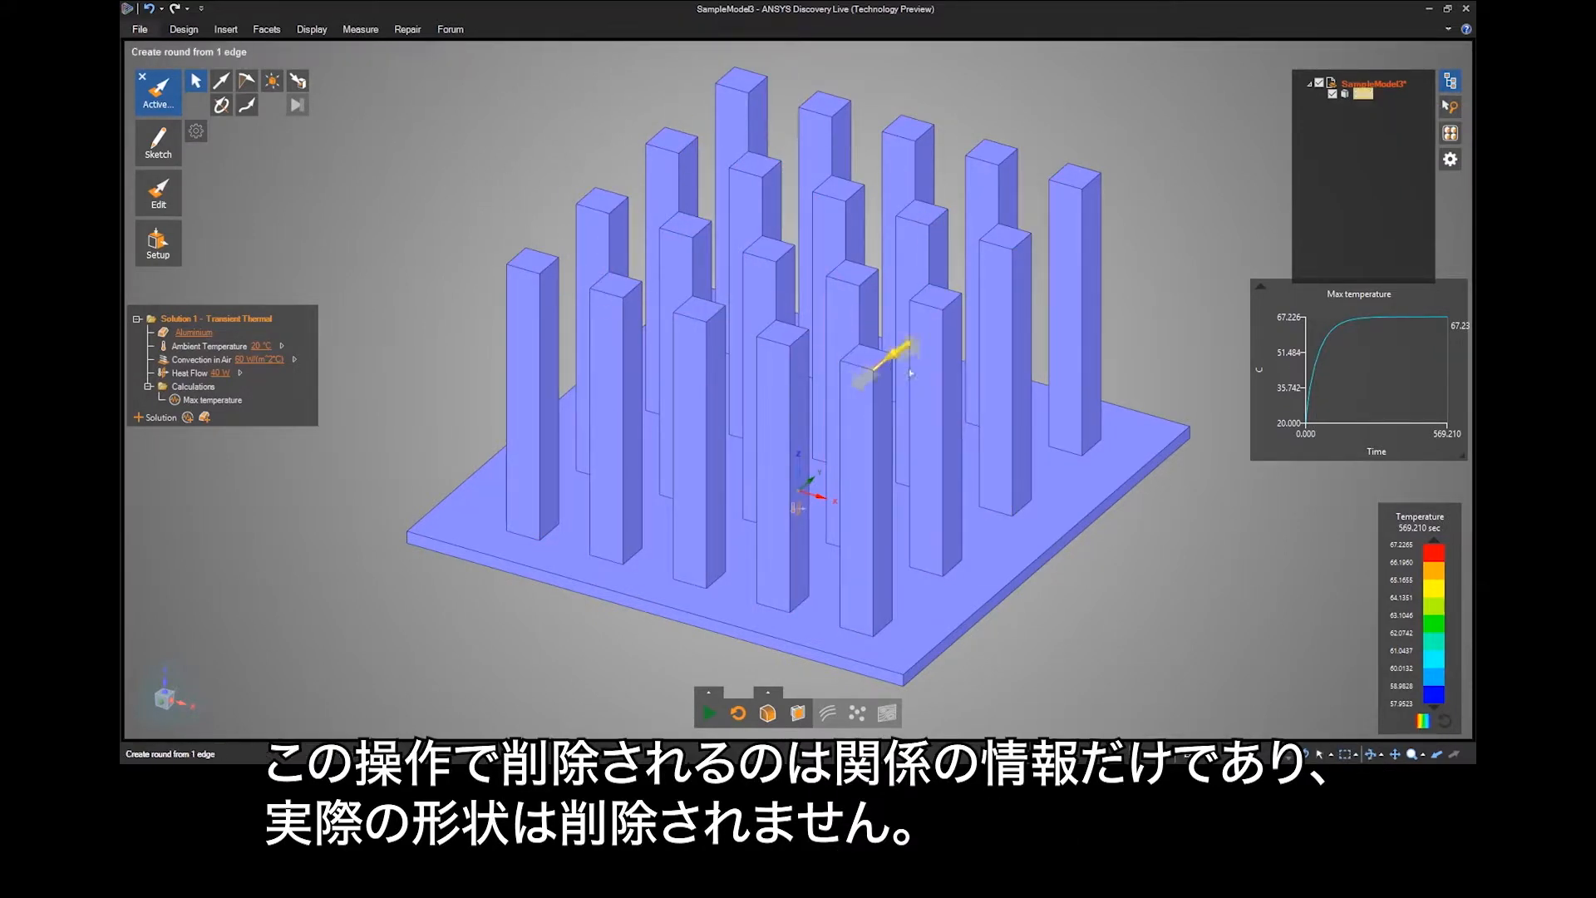
Try pulling faces of only the front corner pin, including its front face along the normal, and undo the change.
left_click(866, 358)
left_click_drag(866, 357, 869, 320)
left_click(850, 384)
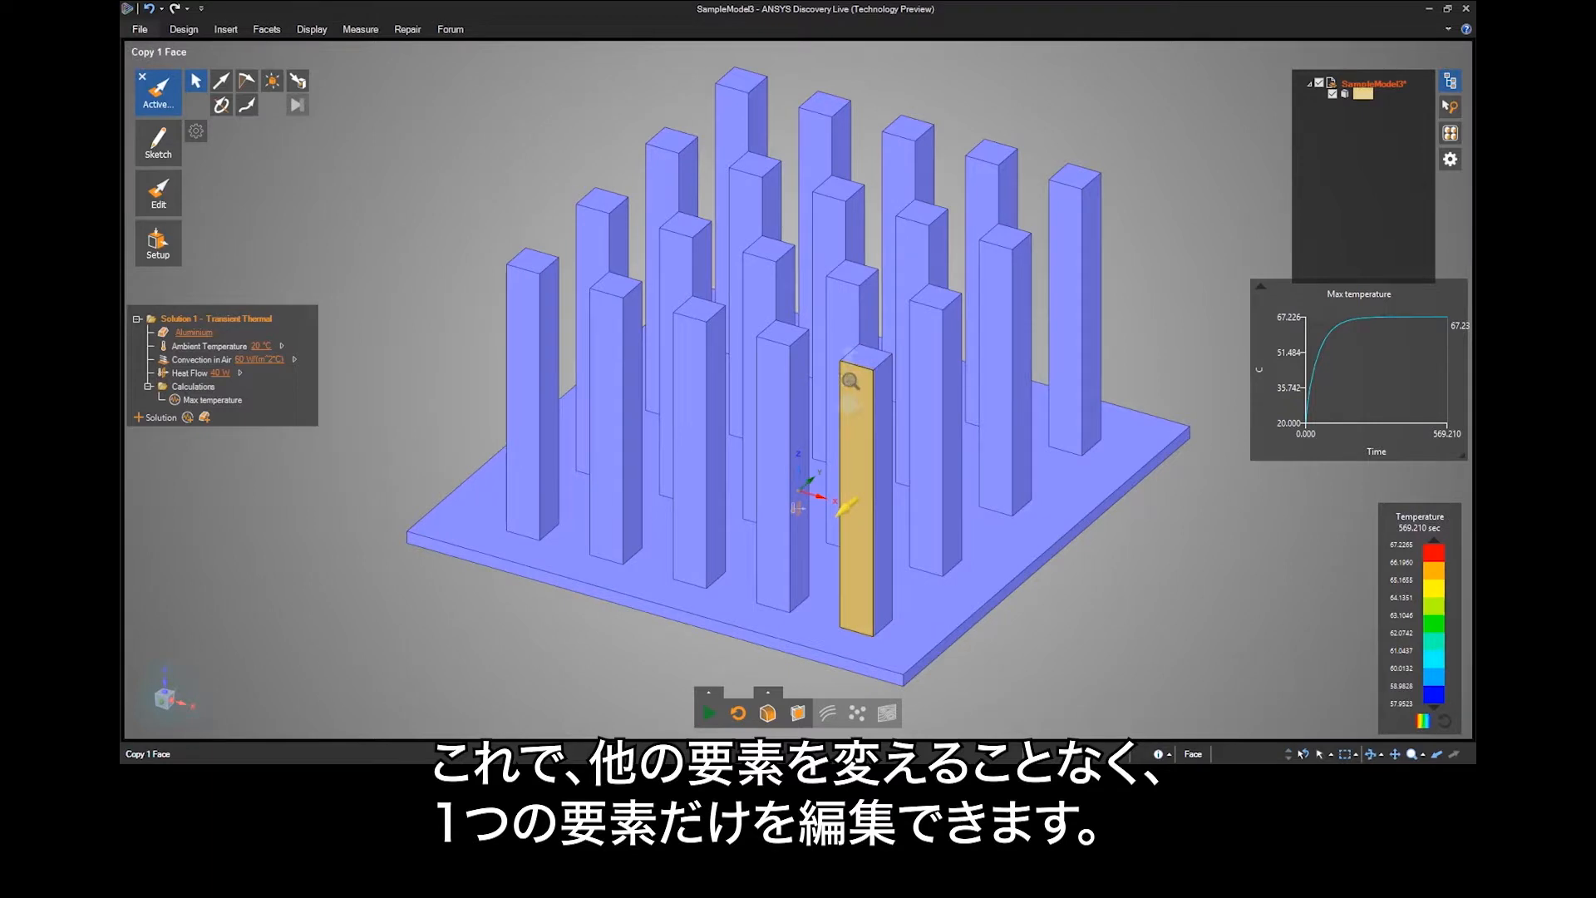
scroll(848, 385, "up", 5)
middle_click_drag(866, 401, 818, 213, "shift")
left_click_drag(823, 243, 805, 277)
key("ctrl+z")
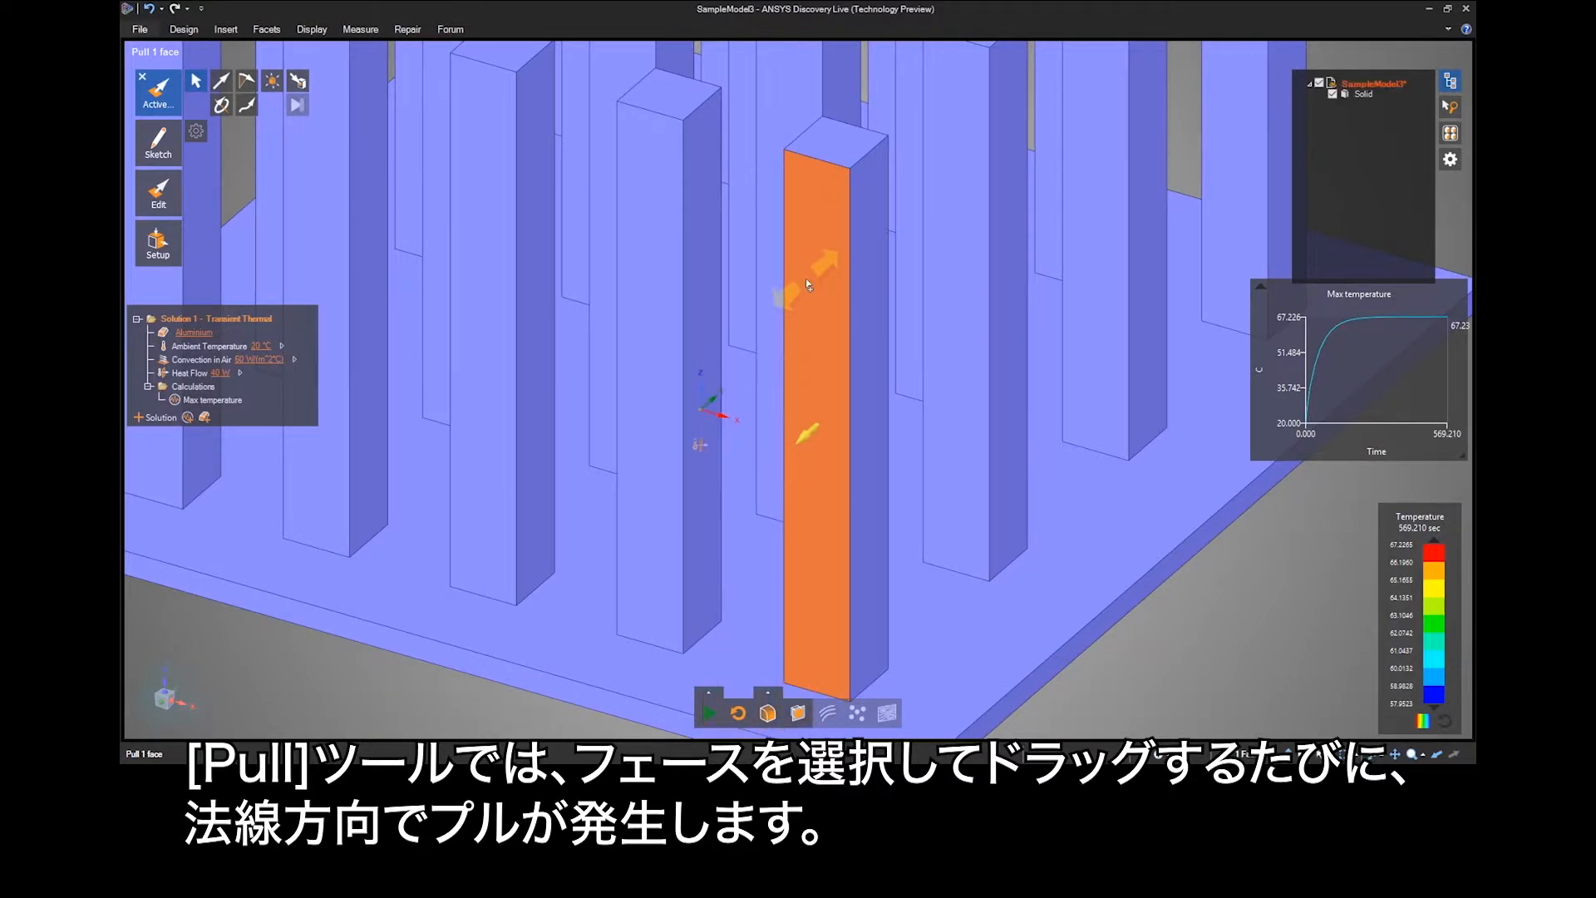
Pull the front faces of the corner pin and its front-row neighbour outward together, and undo the pull.
left_click(650, 265, "ctrl")
scroll(653, 233, "down", 3)
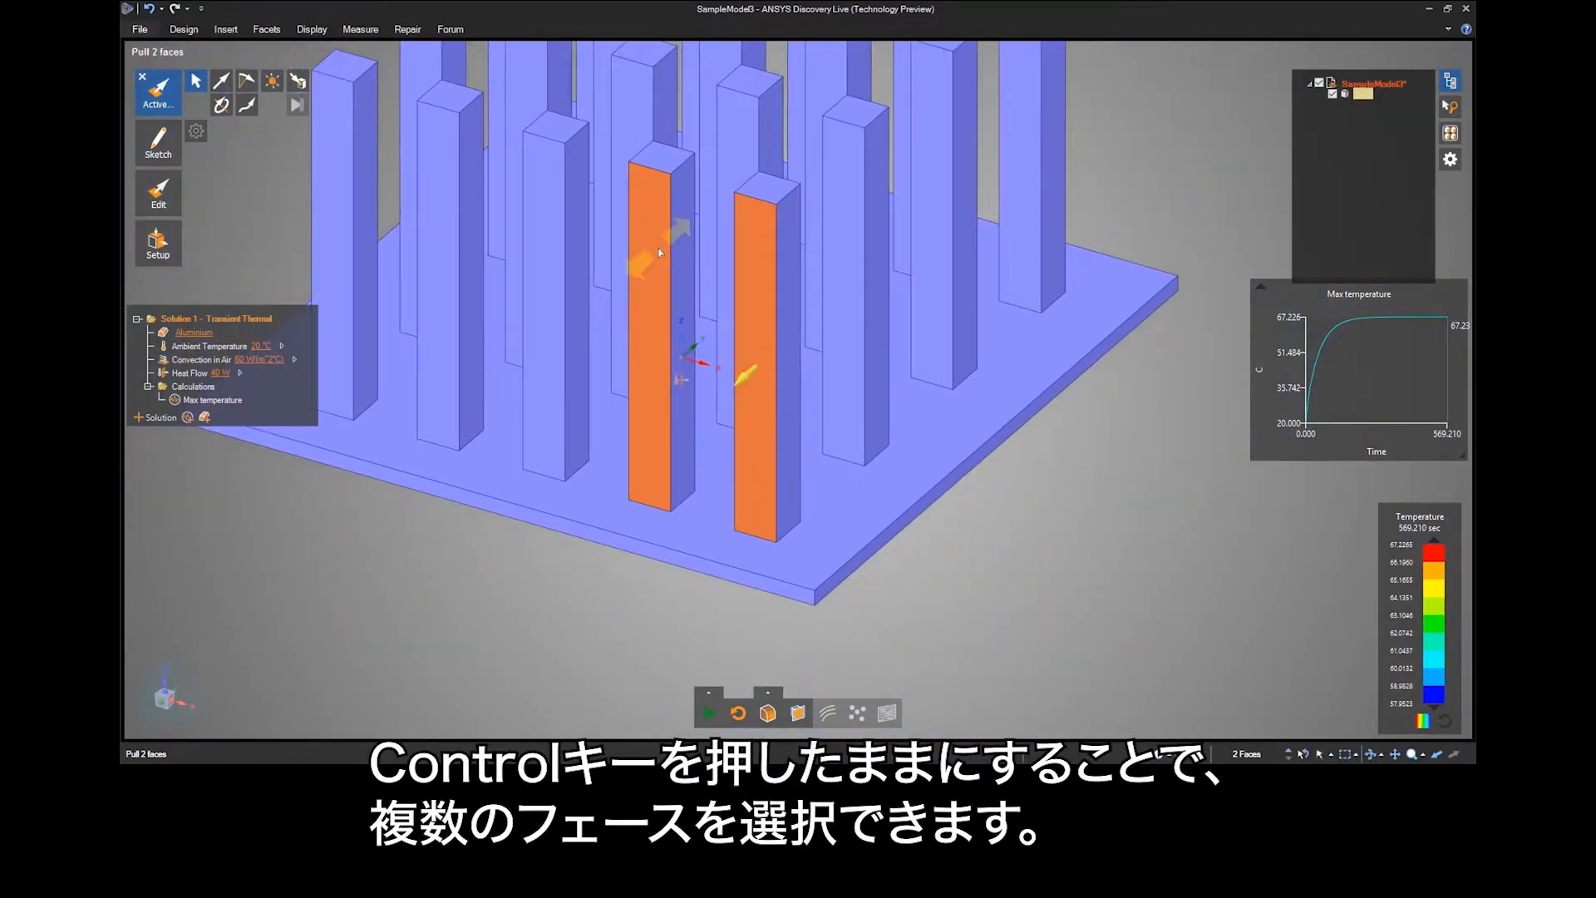
left_click_drag(659, 252, 481, 439)
left_click_drag(400, 548, 347, 593)
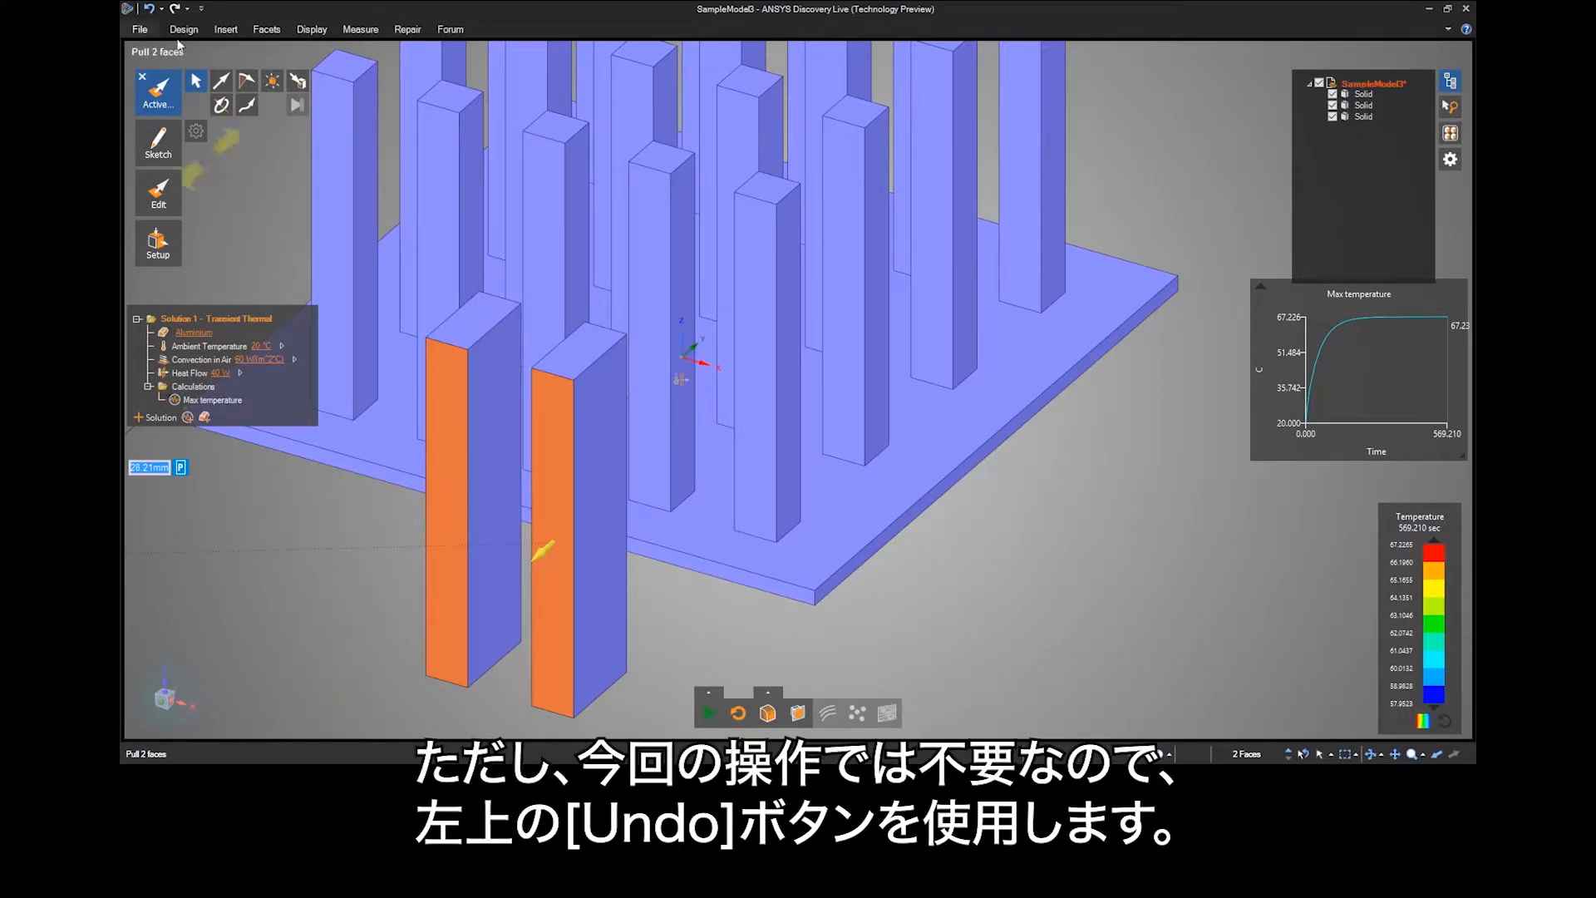
left_click(153, 10)
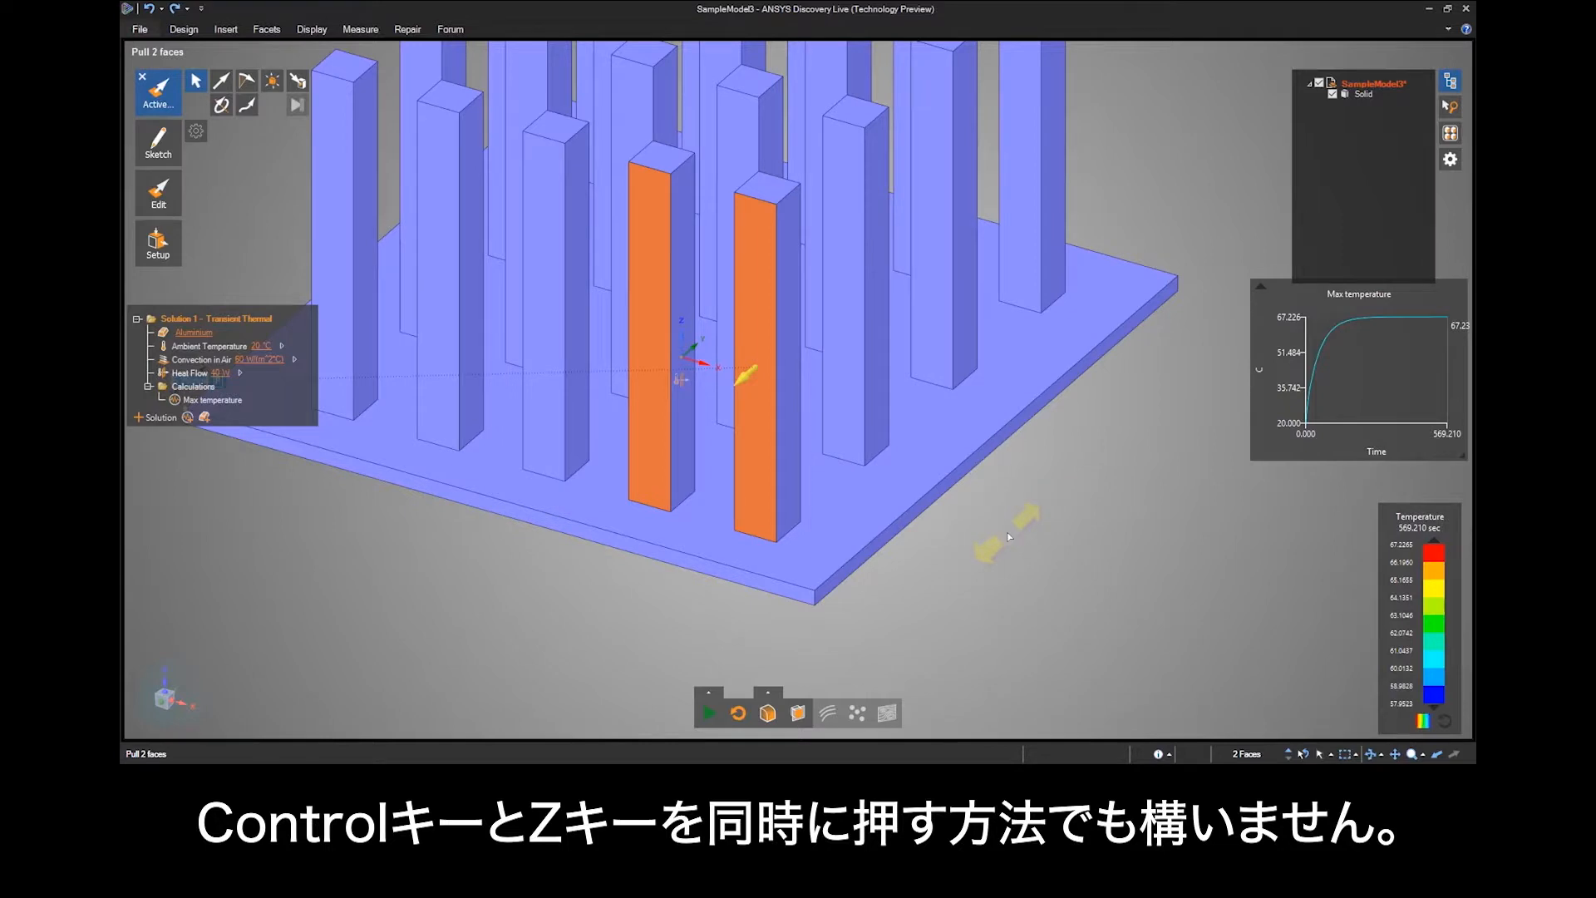
Select all four side faces of both front pins, including the hidden ones, pull them outward together, and cancel the pull before completing it.
middle_click_drag(1008, 536, 1048, 609, "shift")
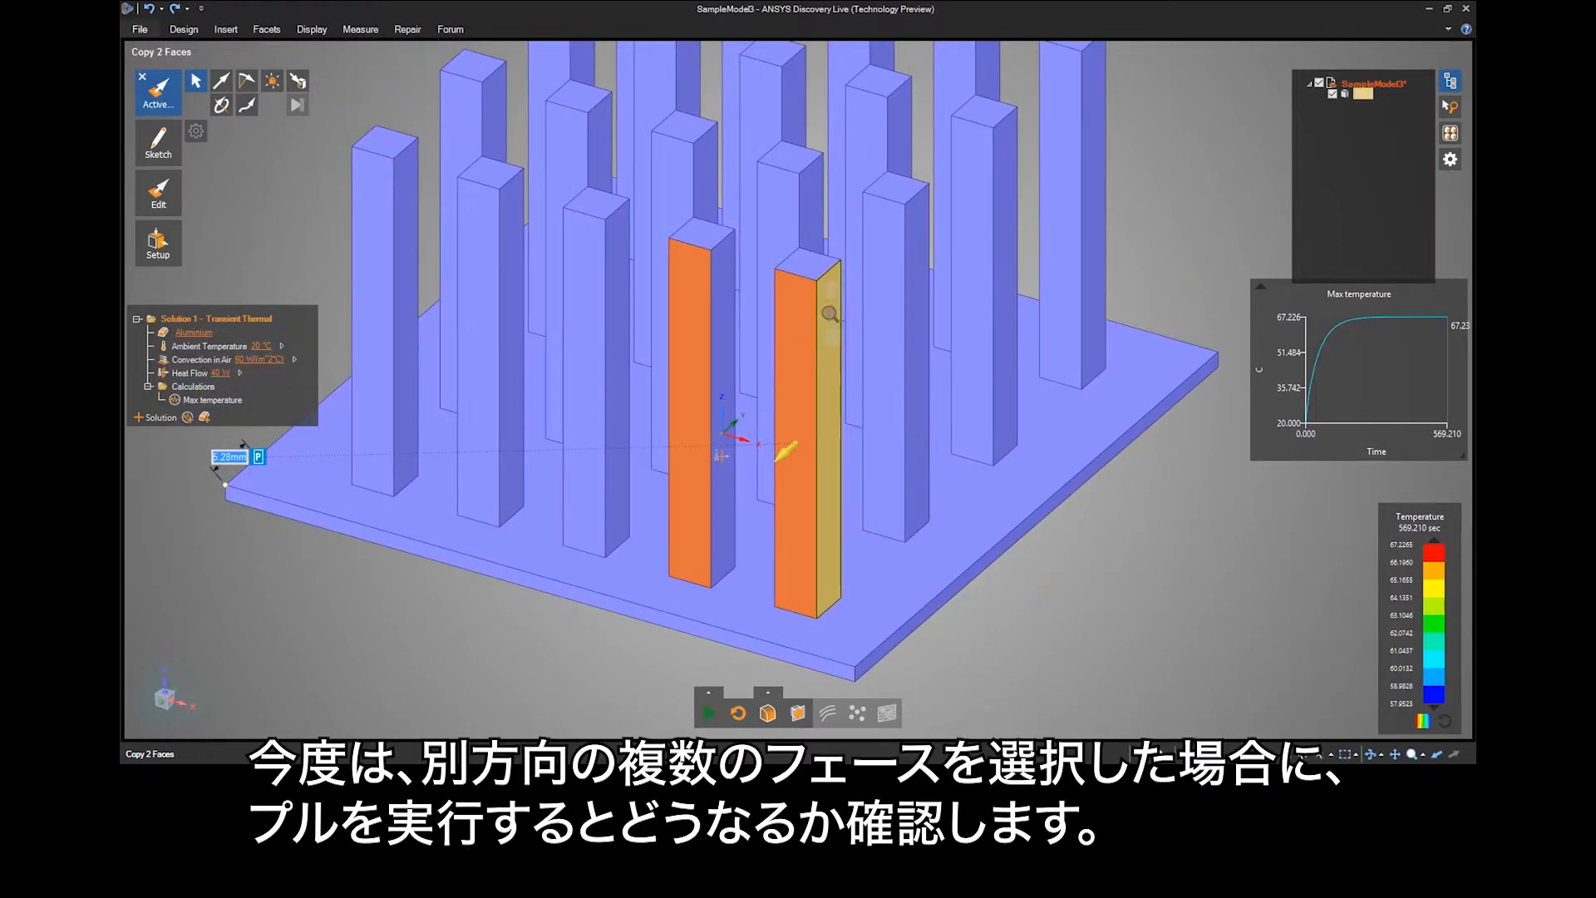
scroll(815, 395, "up", 4, "ctrl")
left_click(820, 372, "ctrl")
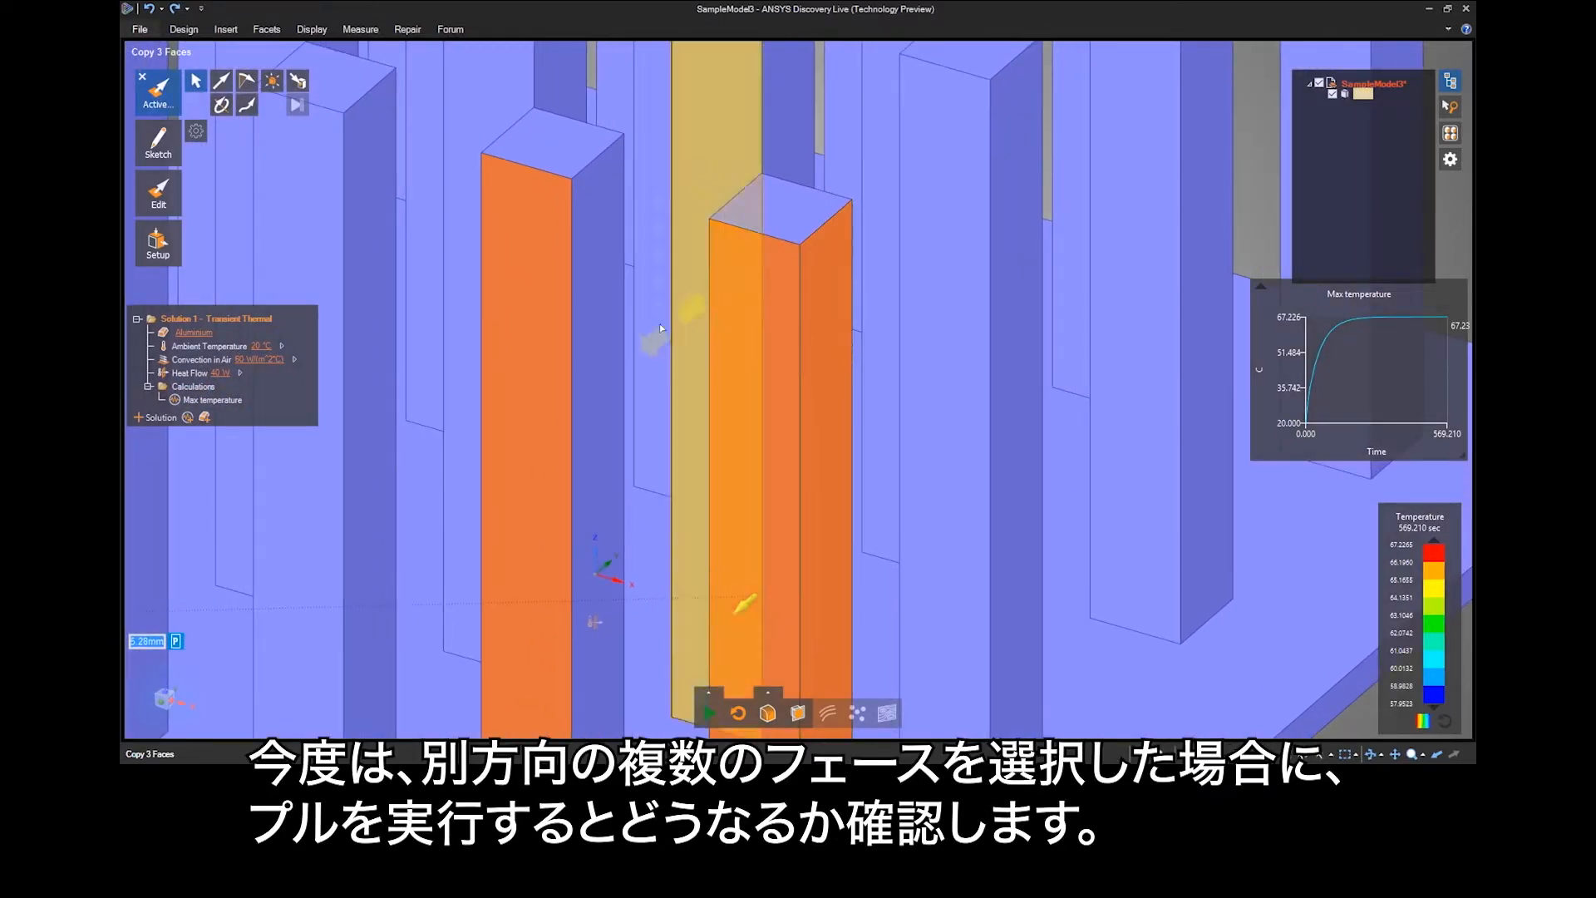
left_click(610, 319, "ctrl")
scroll(687, 598, "down", 4)
left_click_drag(665, 611, 624, 632)
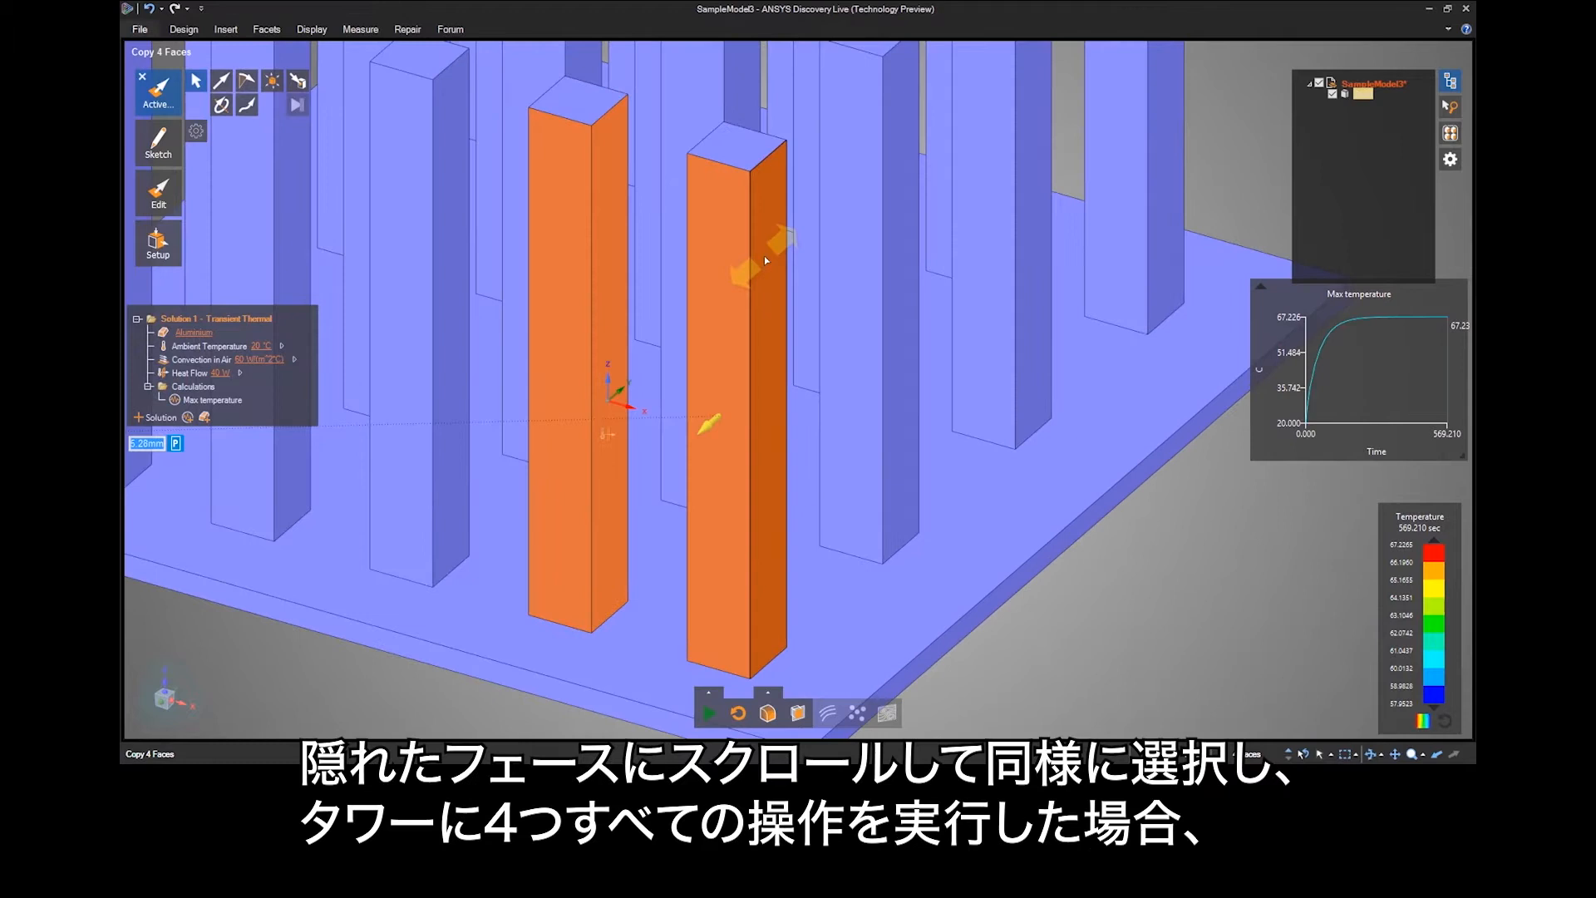
scroll(600, 221, "down", 1, "ctrl")
left_click(600, 221, "ctrl")
scroll(703, 234, "down", 1, "ctrl")
left_click(703, 234, "ctrl")
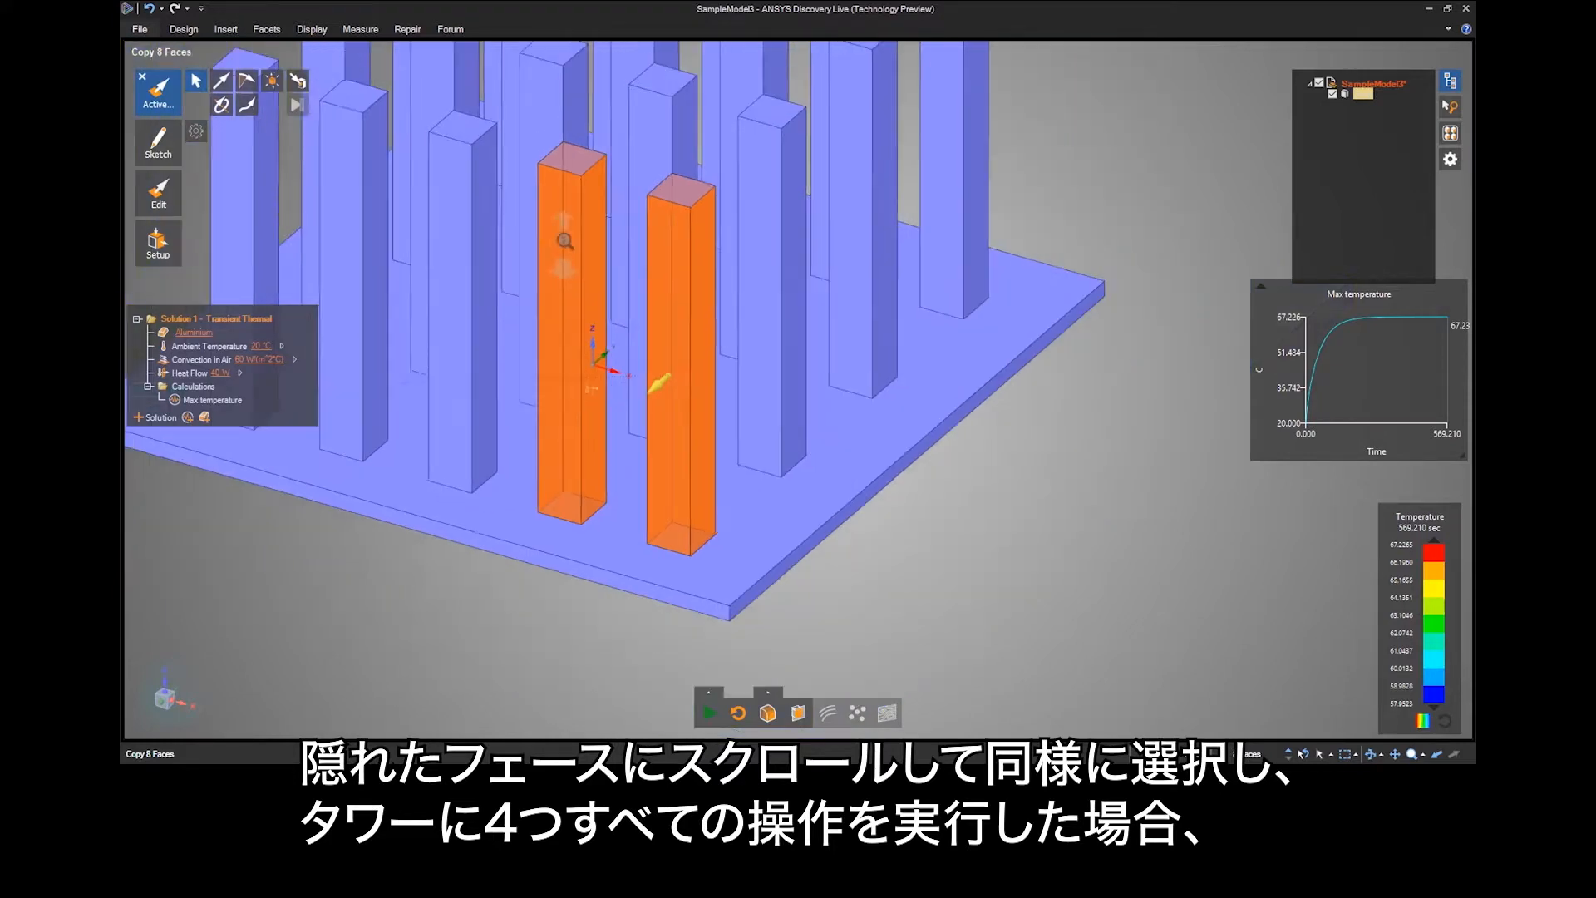
left_click_drag(578, 548, 424, 603)
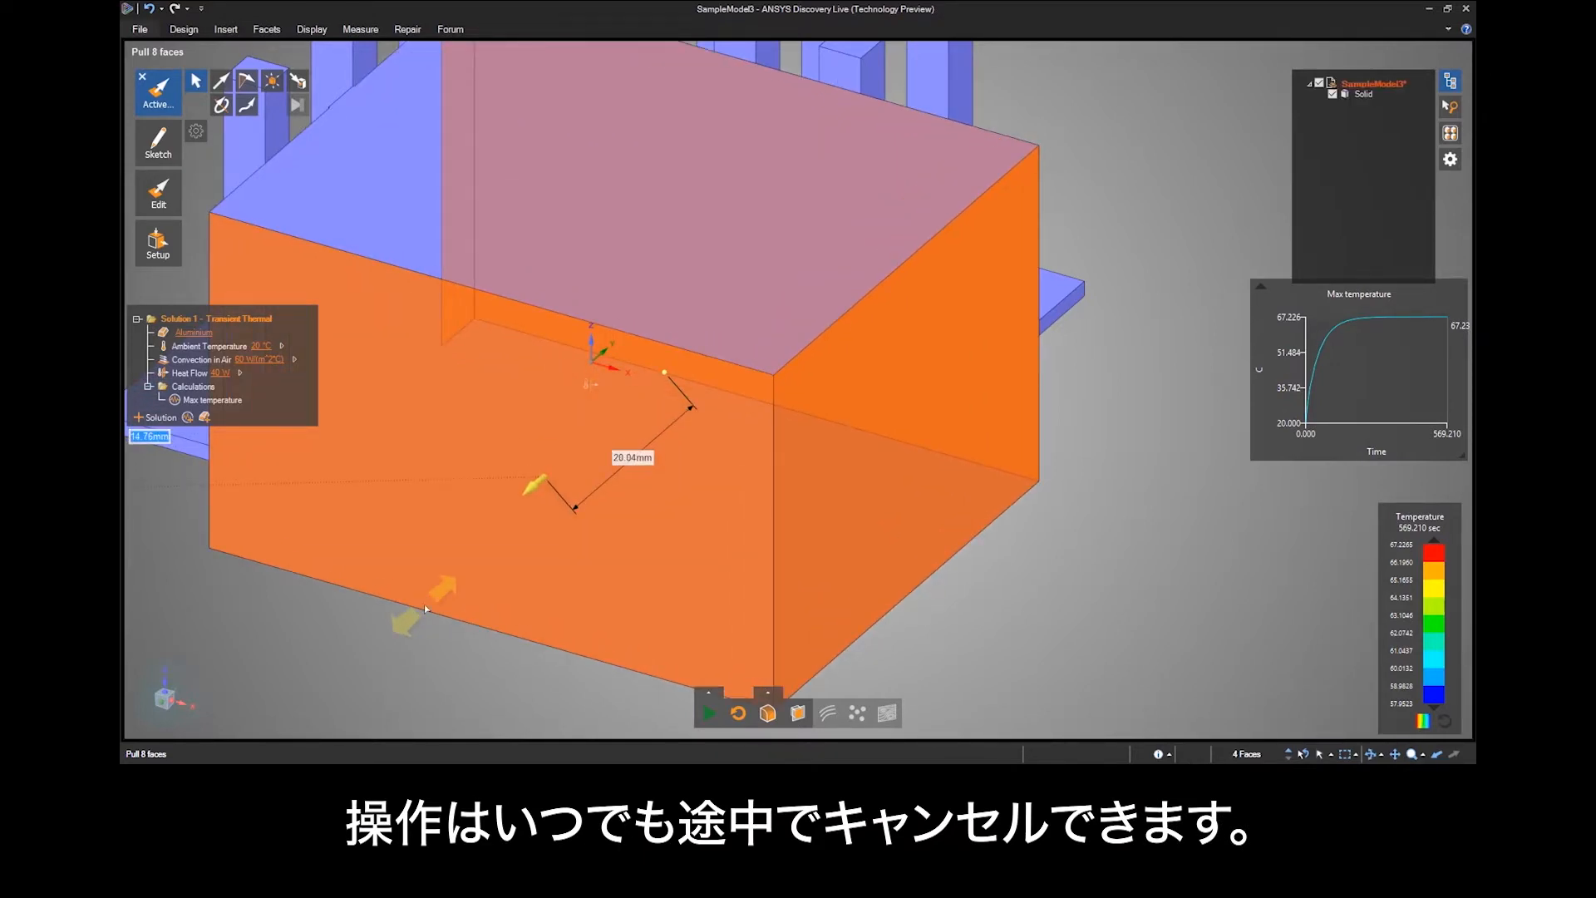
left_click_drag(424, 603, 456, 595)
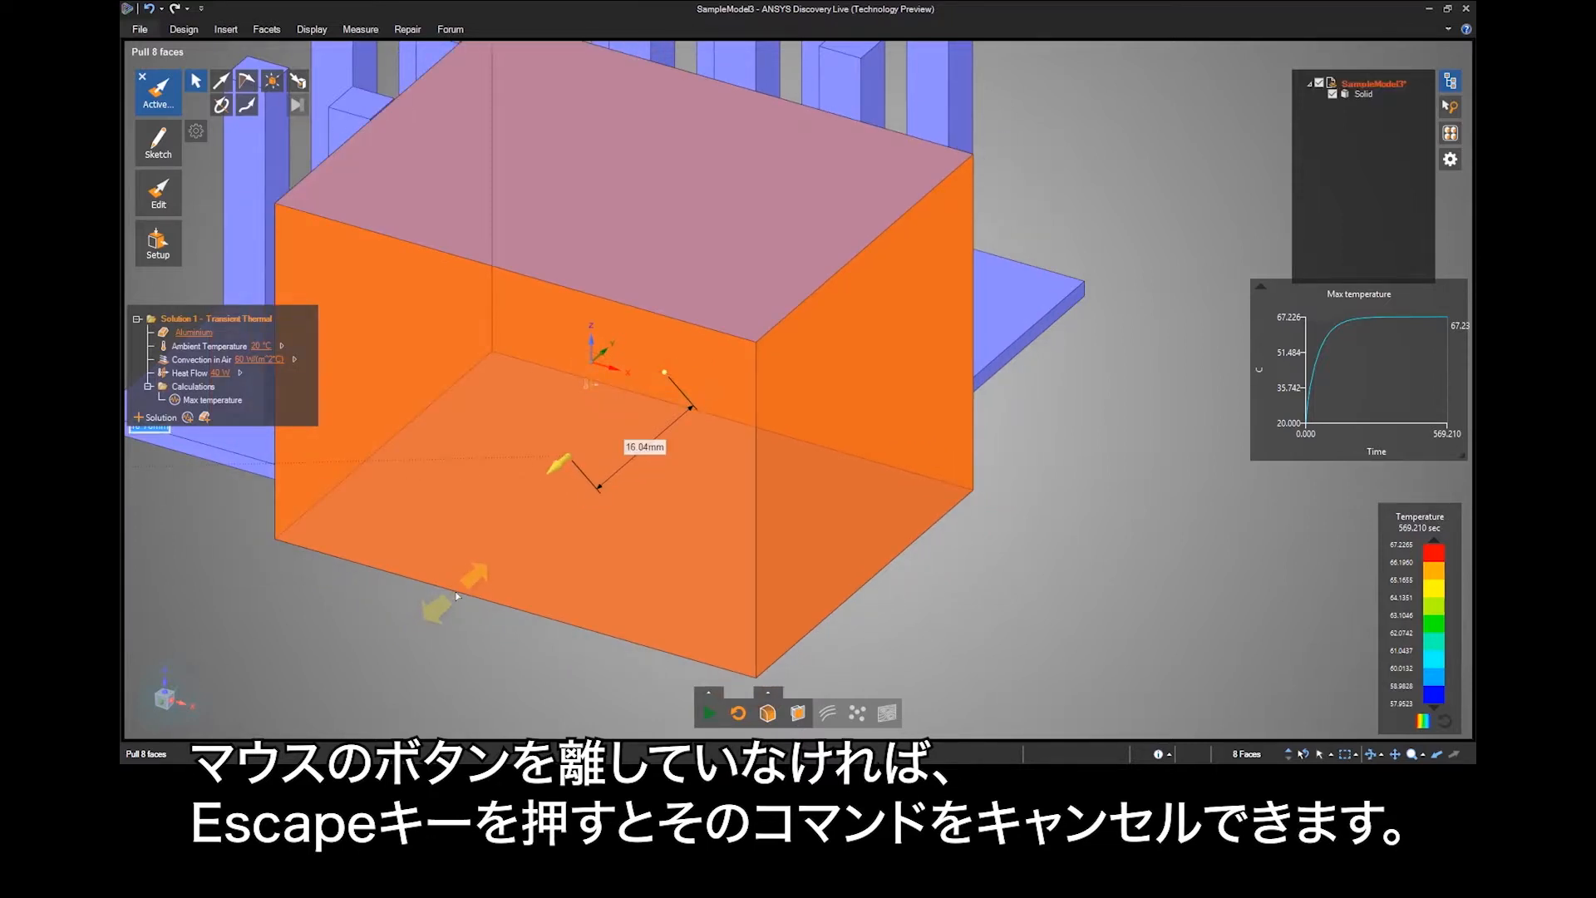
key("Escape")
Pull the eight side faces outward until the two pins merge into one block, and undo the completed pull.
left_click_drag(555, 602, 486, 637)
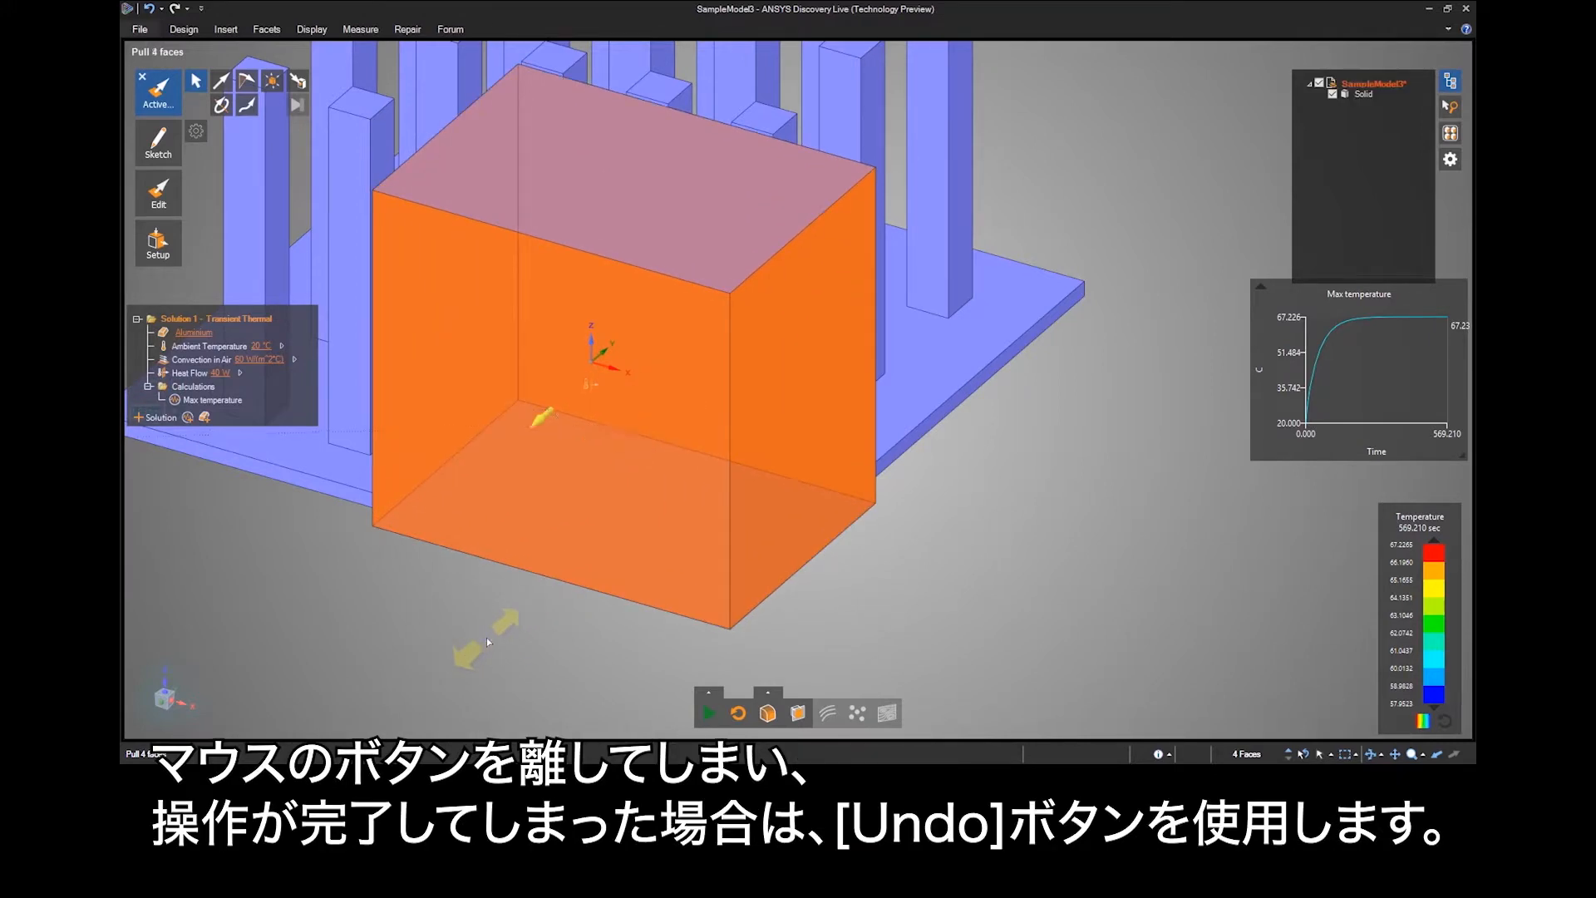
left_click(991, 529)
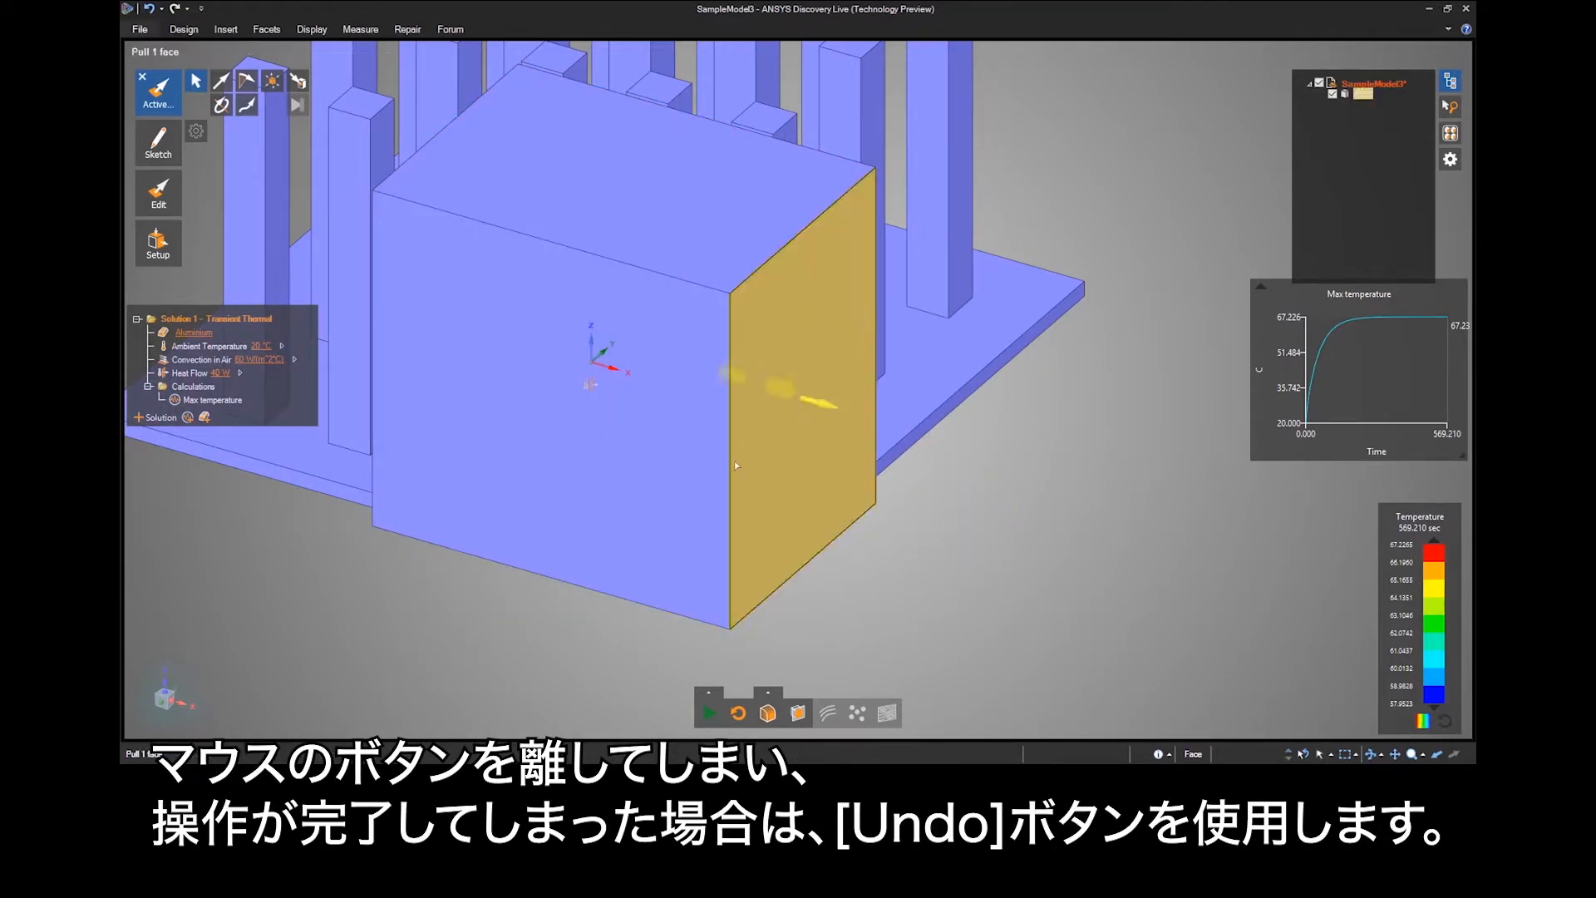
left_click(150, 10)
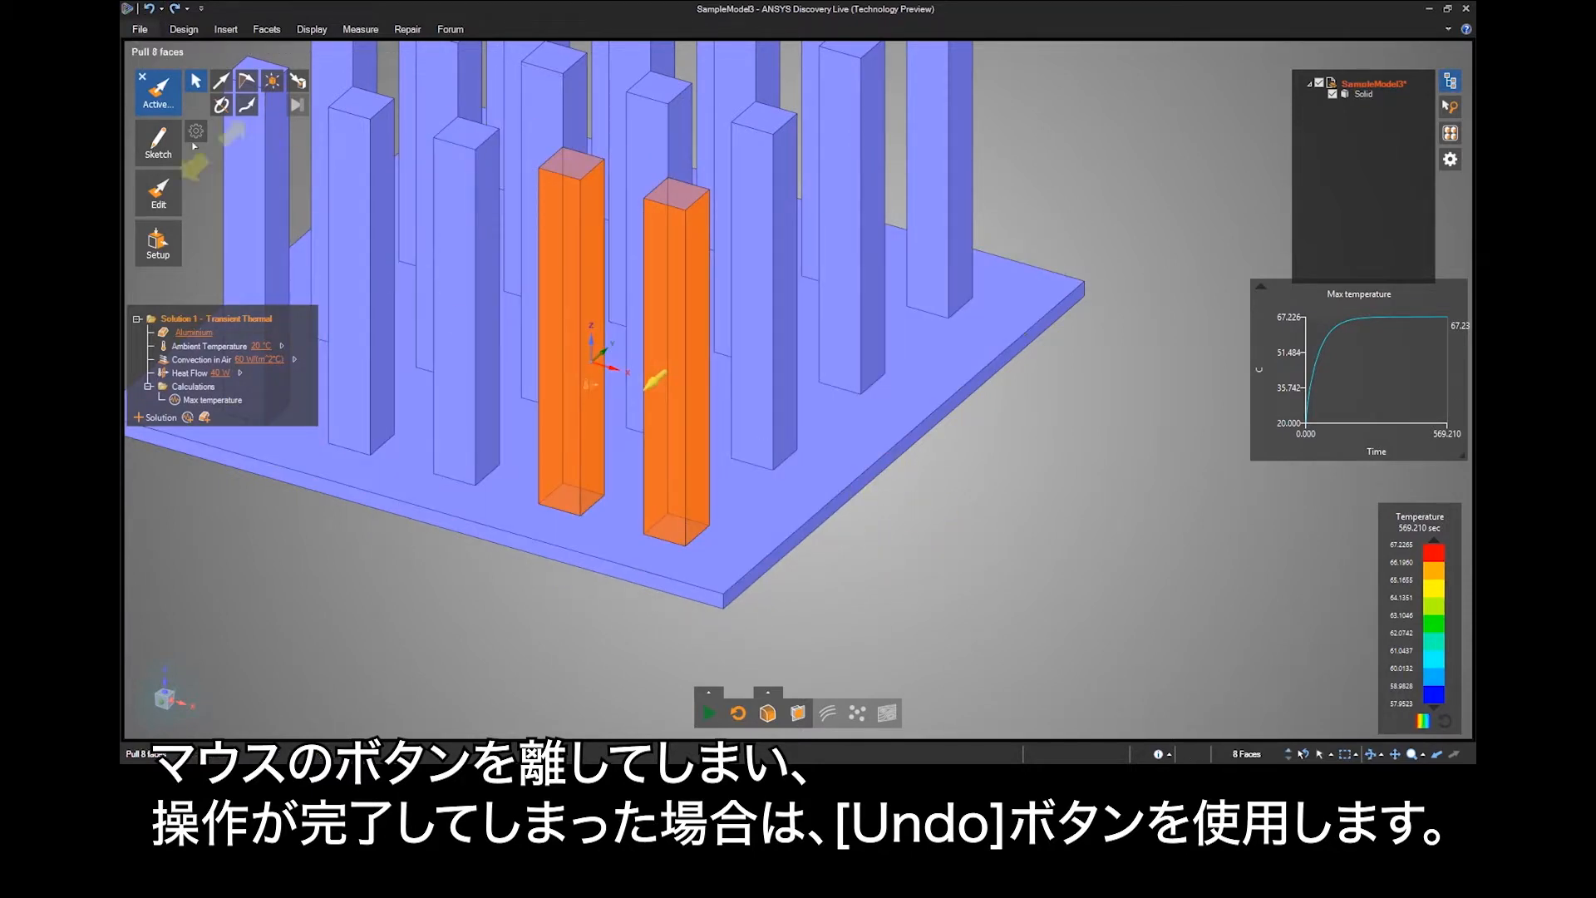
Activate the Move tool, select only the front corner pin's front face, and try moving it along its normal, cancelling the move.
mouse_move(166, 191)
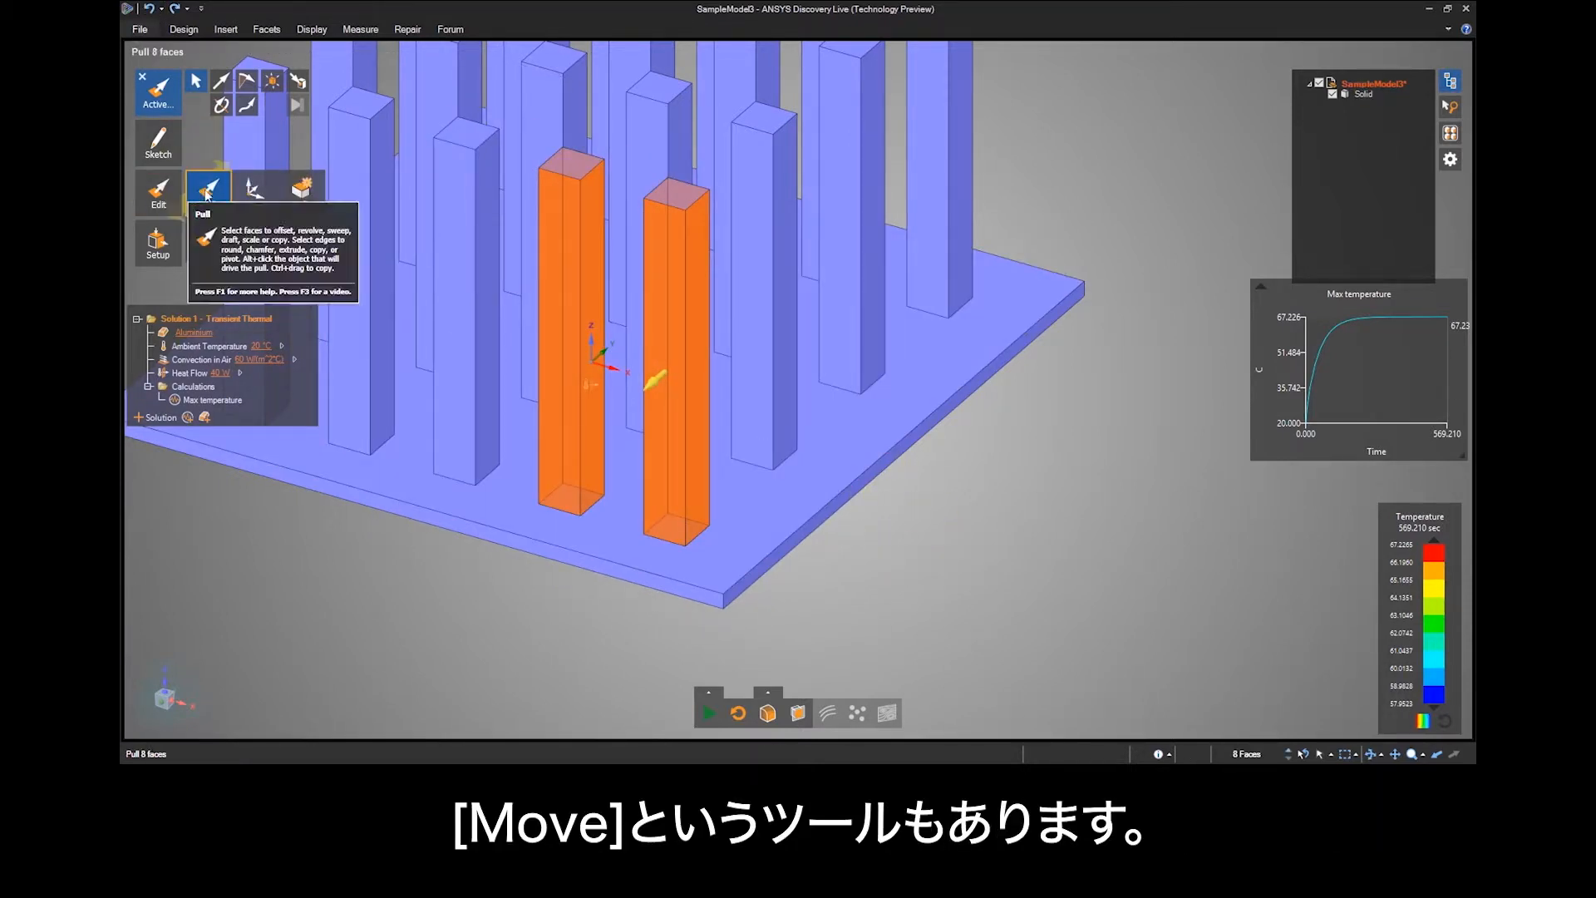
left_click(252, 191)
left_click(667, 371)
left_click(666, 372)
scroll(655, 481, "up", 3)
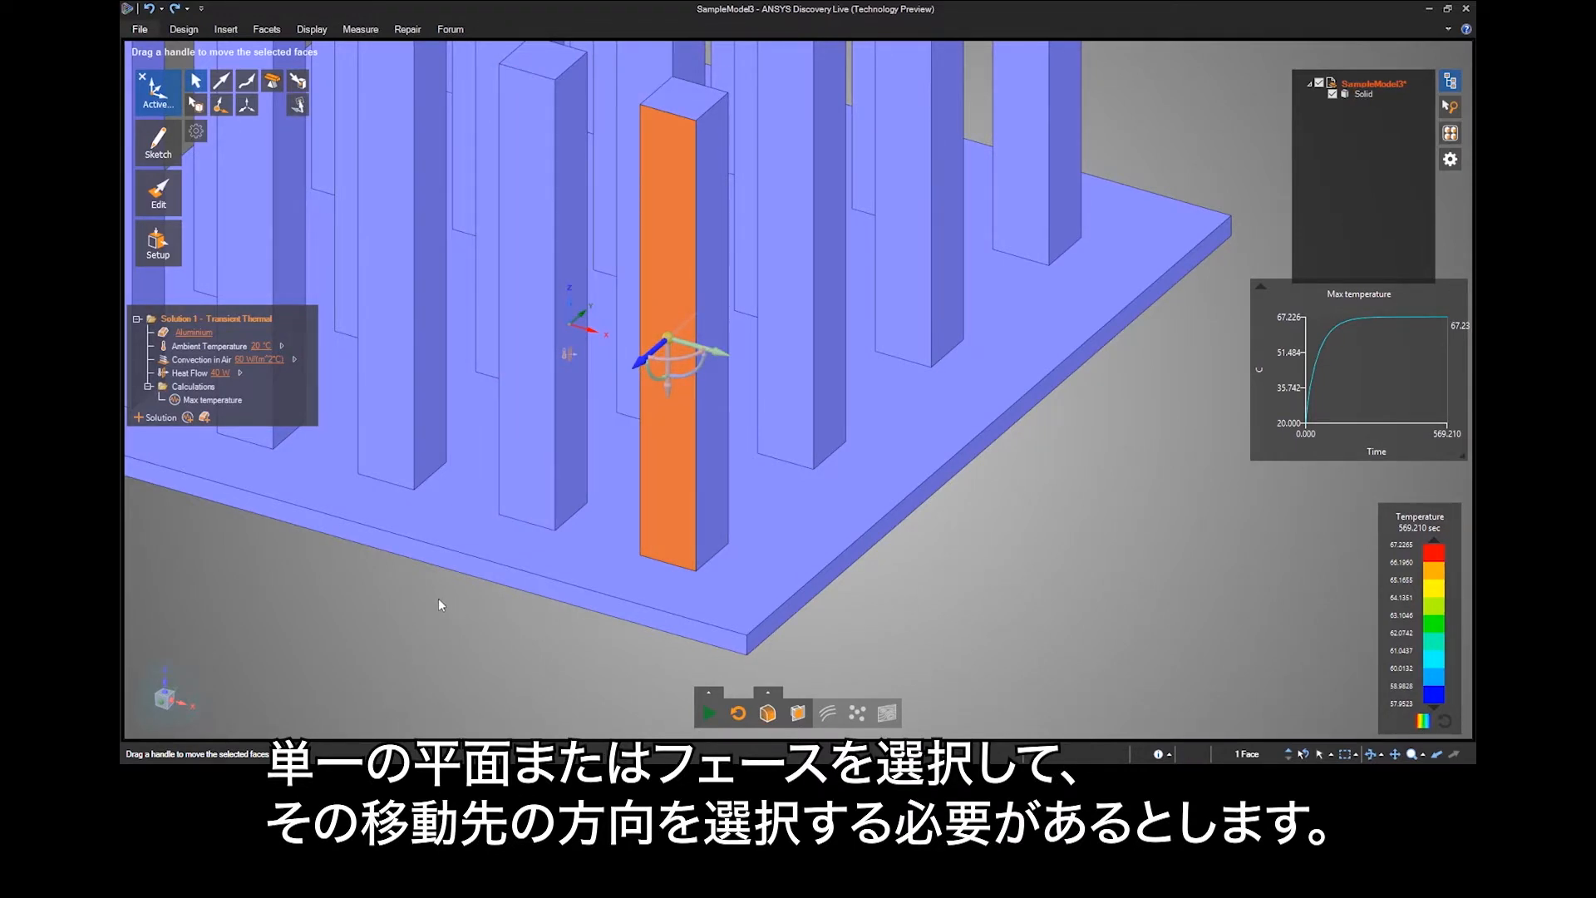
mouse_move(424, 600)
left_mouse_down()
mouse_move(370, 632)
mouse_move(461, 582)
mouse_move(427, 592)
left_mouse_up()
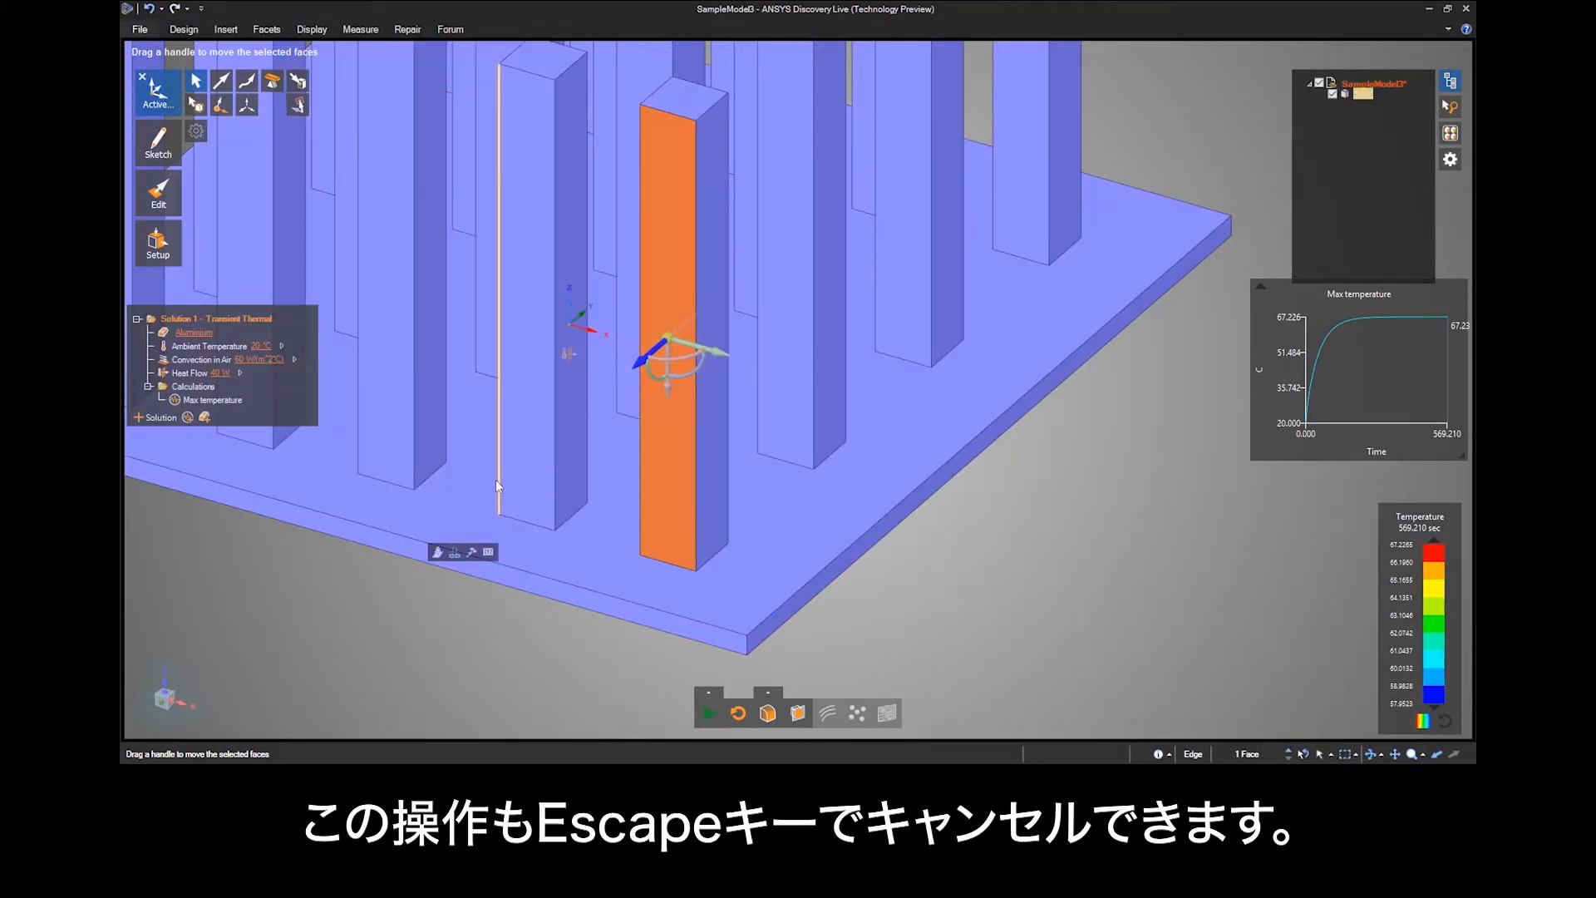
Add the neighbouring pin's front face to the Move selection and try moving both faces outward together.
left_click(522, 464, "ctrl")
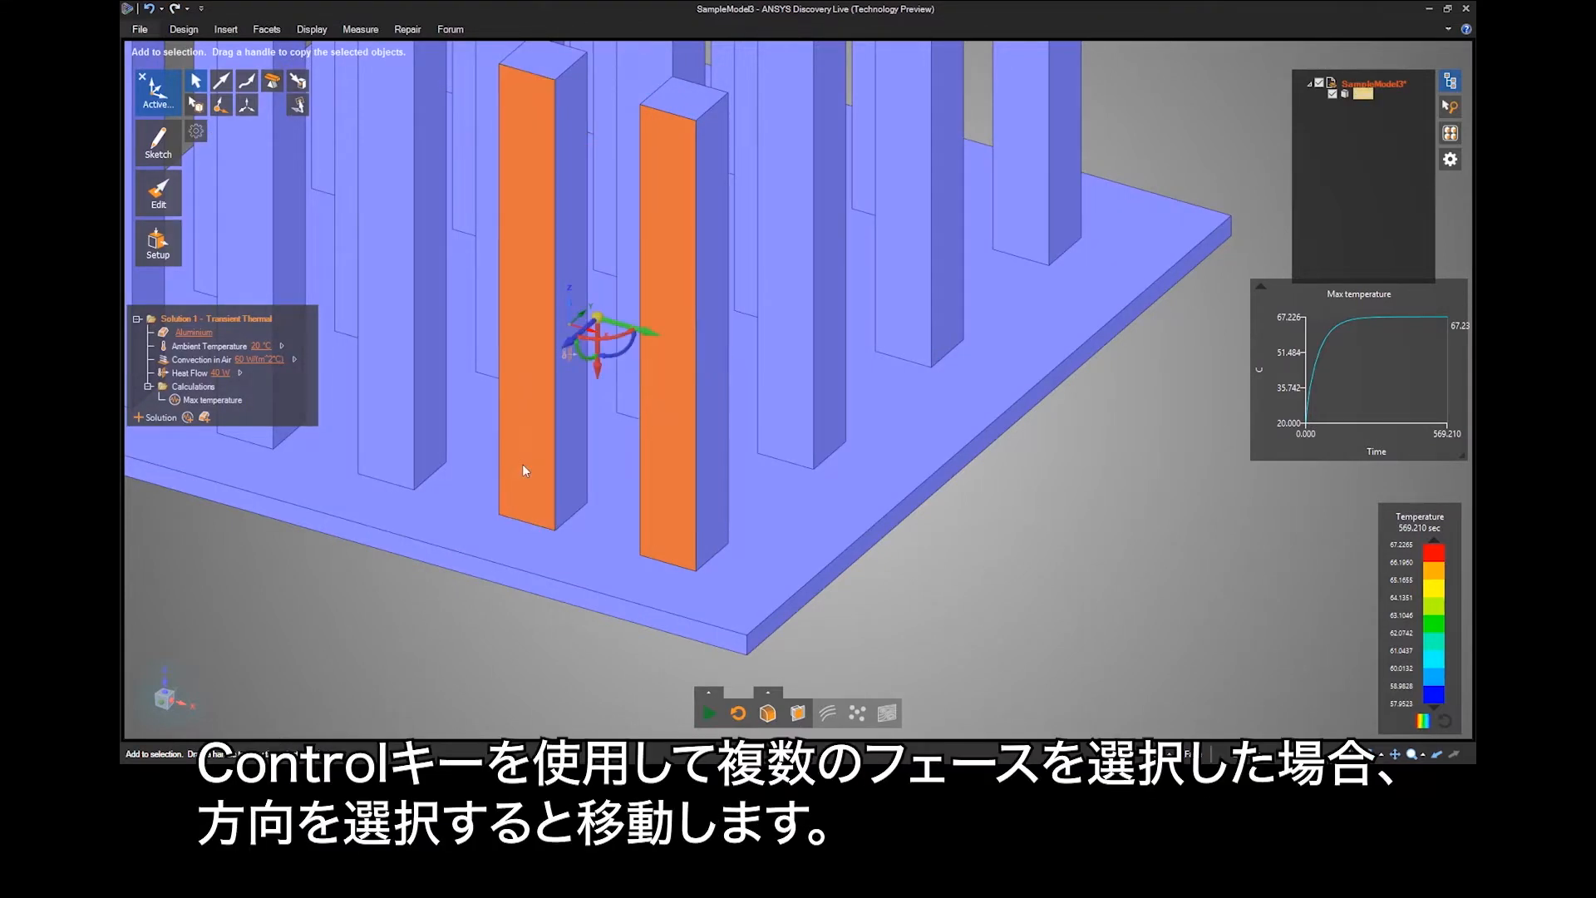
left_click_drag(571, 341, 471, 580)
Add the remaining side faces of both front pins, including the hidden ones, to the Move selection.
left_click(719, 428, "ctrl")
left_click(660, 421, "ctrl")
left_click(575, 398, "ctrl")
scroll(575, 398, "down", 1, "ctrl")
left_click(575, 397, "ctrl")
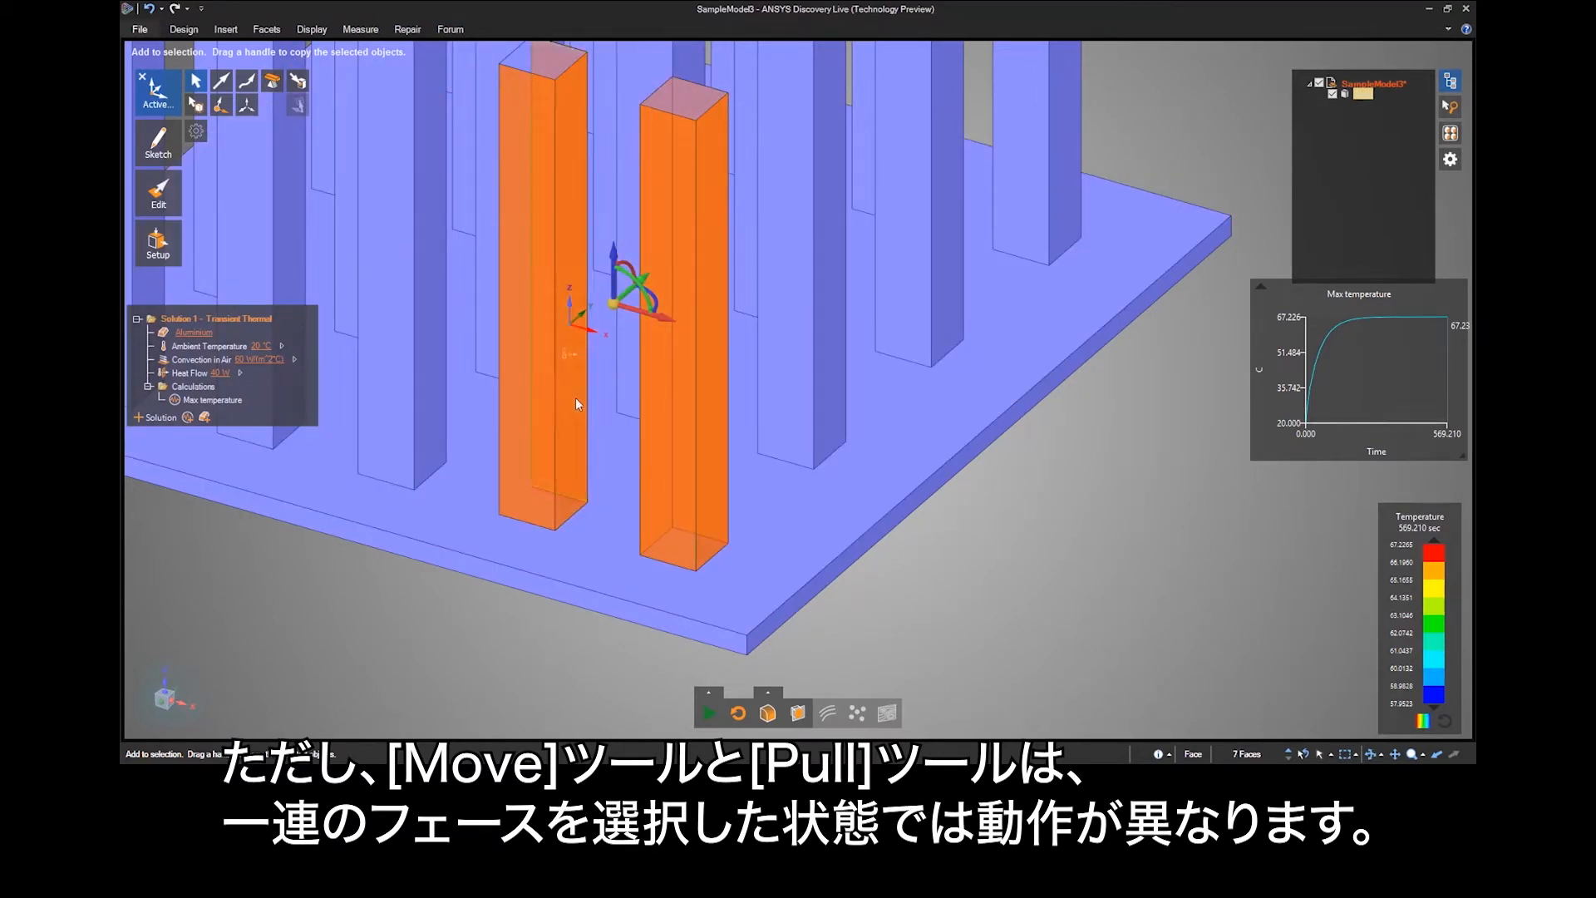
left_click(538, 435, "ctrl")
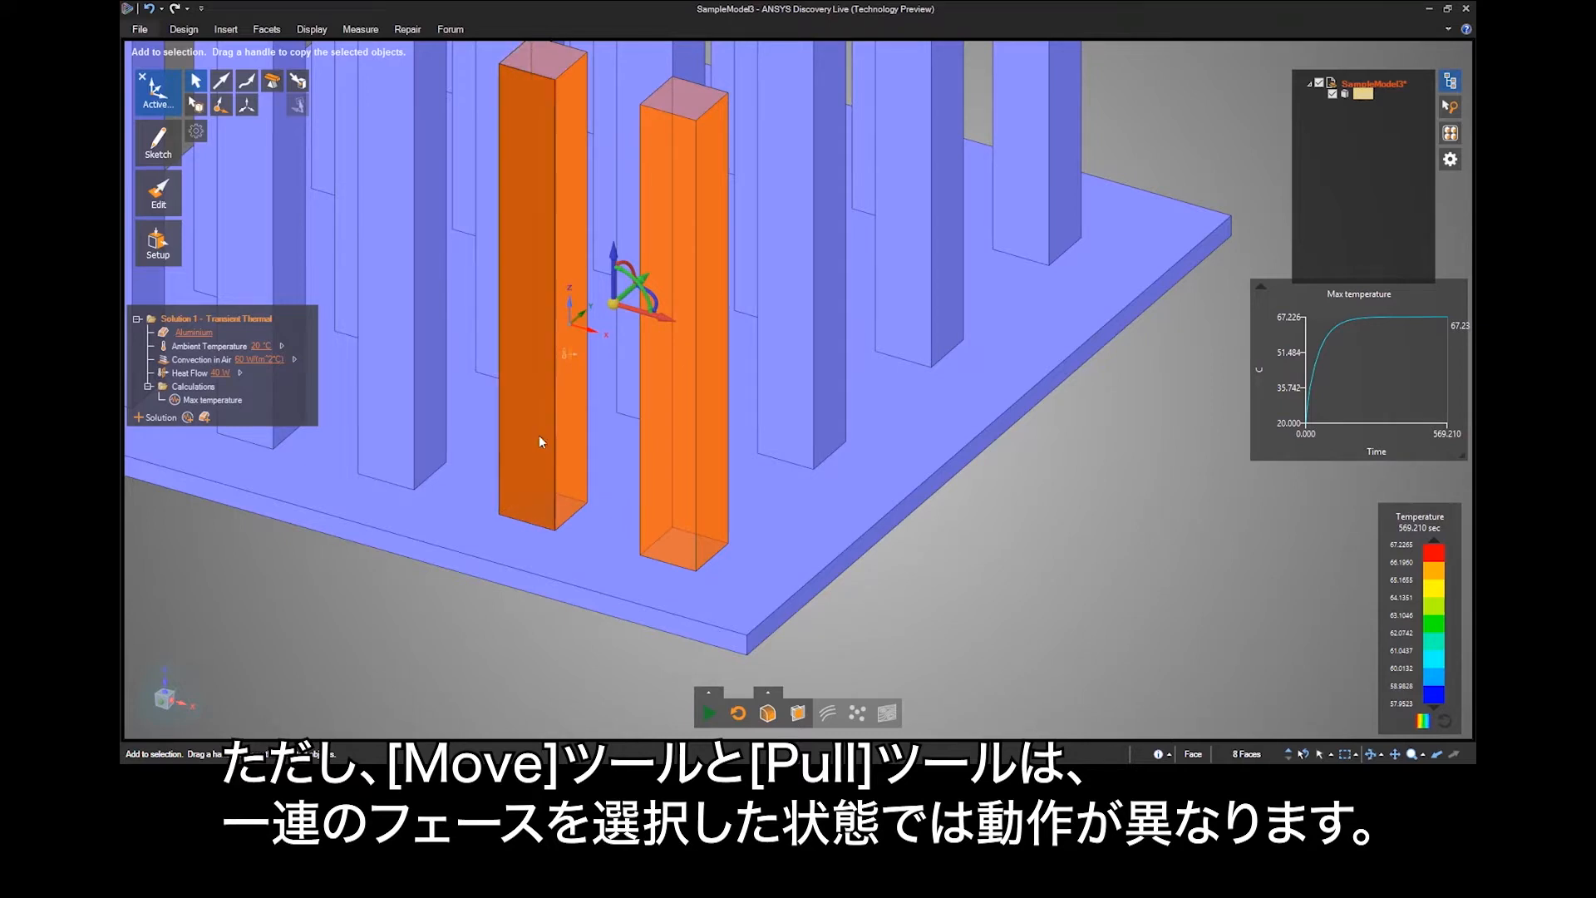
Switch to the Pull tool and try pulling the eight selected side faces of the two front pins.
scroll(539, 435, "down", 1)
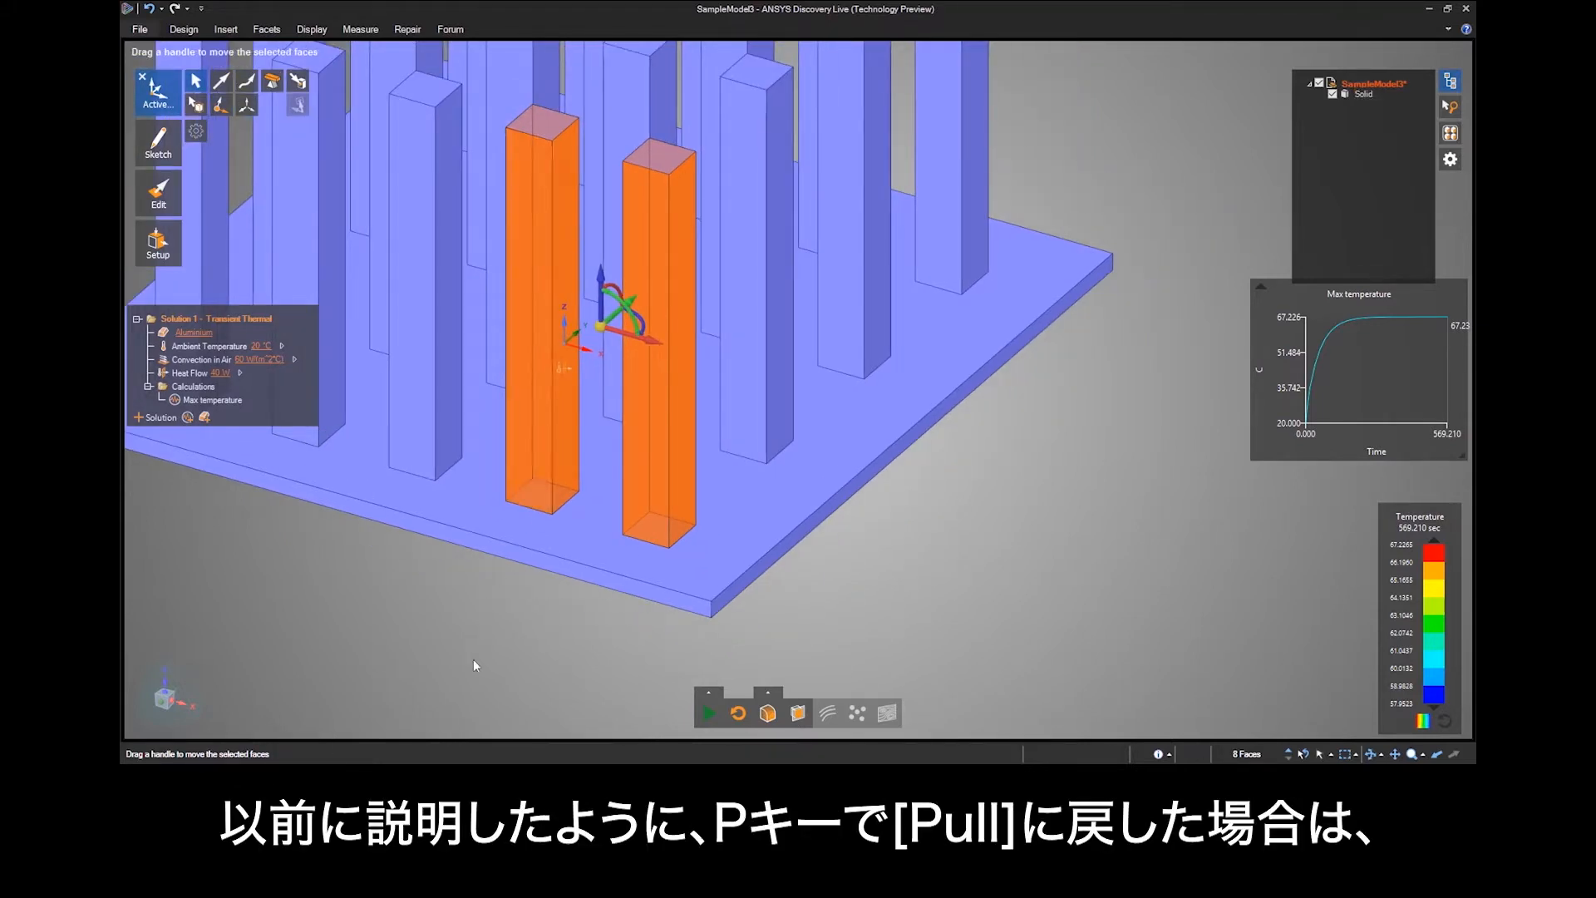
key("p")
mouse_move(513, 600)
left_mouse_down()
mouse_move(482, 615)
mouse_move(502, 601)
left_mouse_up()
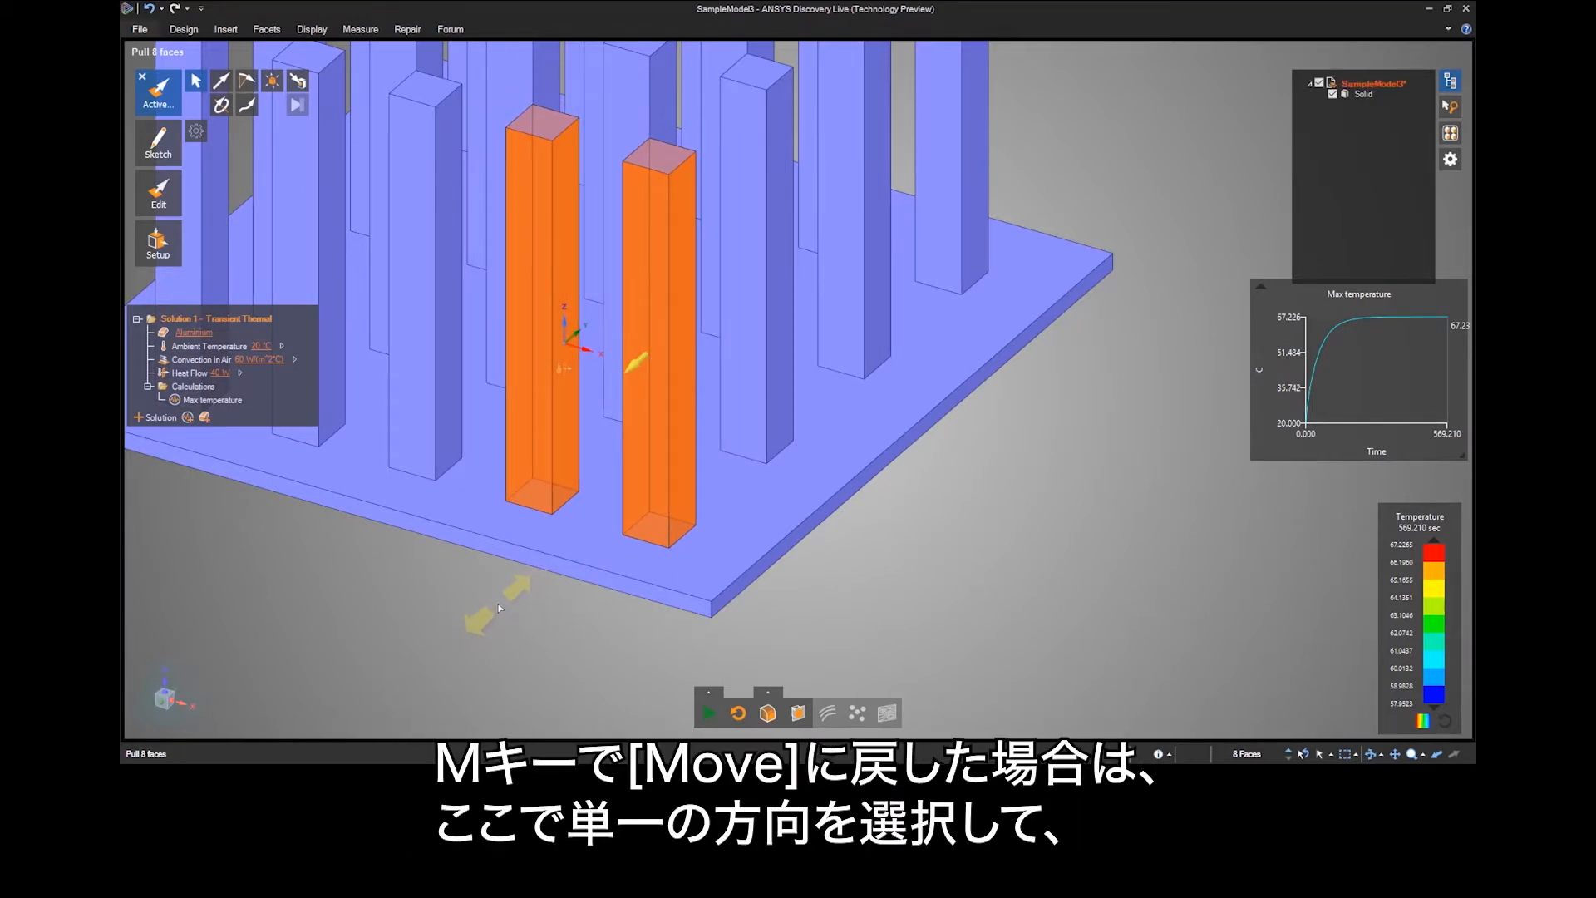
Return to the Move tool and try translating the two selected pins as a group along the green and red axes.
key("m")
left_click(627, 305)
mouse_move(590, 516)
left_mouse_down()
mouse_move(494, 572)
mouse_move(725, 389)
mouse_move(560, 495)
mouse_move(566, 509)
left_mouse_up()
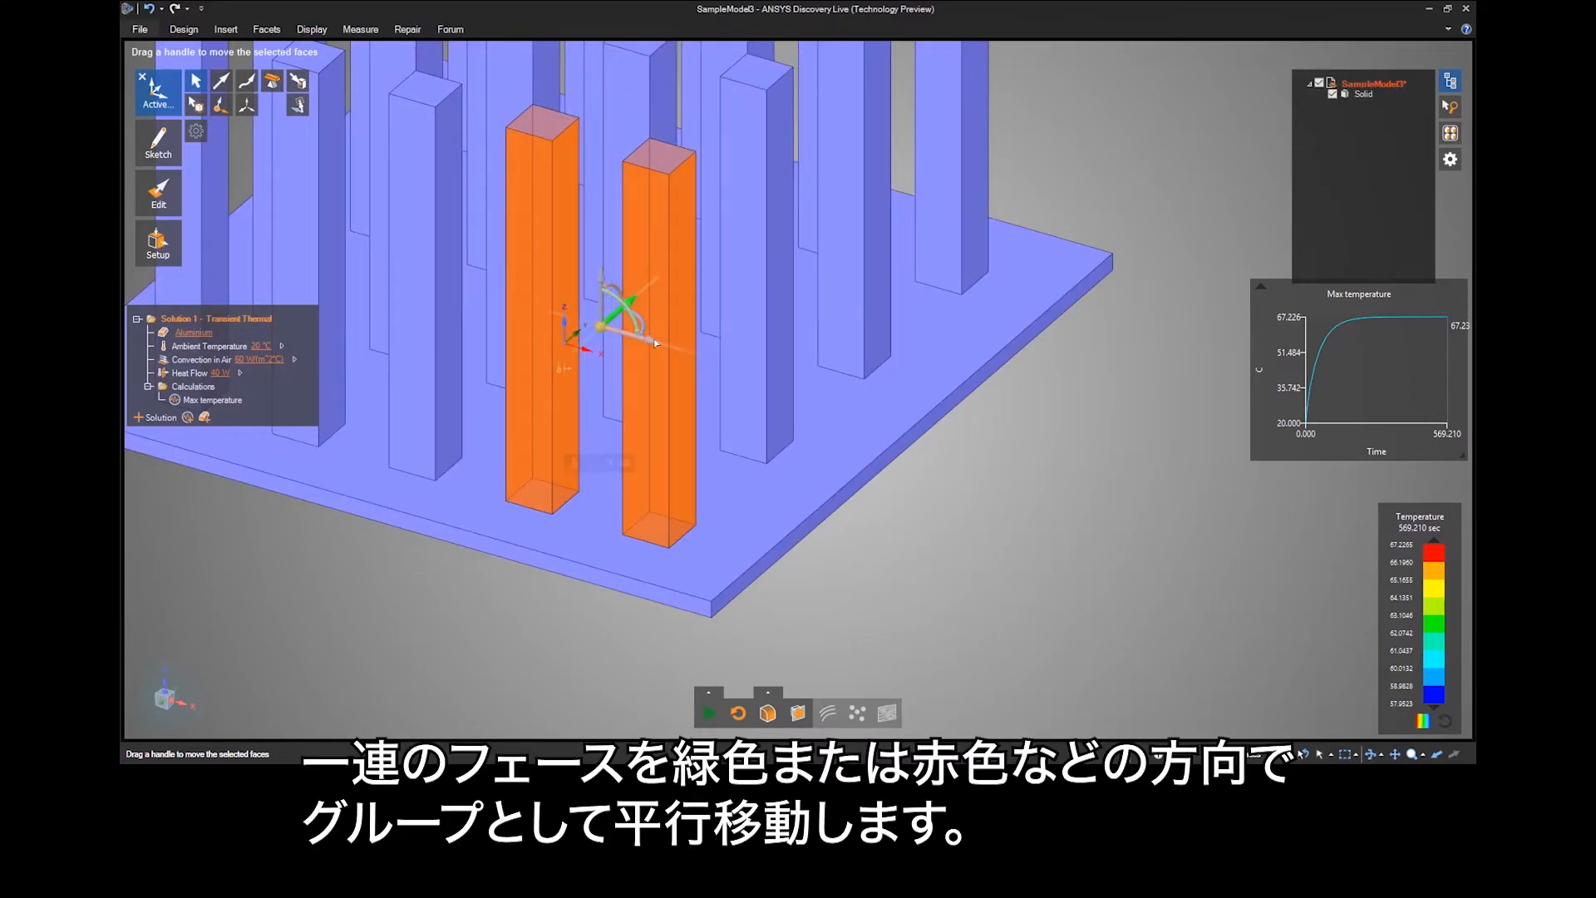
left_click_drag(662, 342, 651, 384)
Try rotating both selected pins freely about the vertical axis with the blue rotation handle, and cancel the rotation.
middle_click_drag(648, 387, 655, 499)
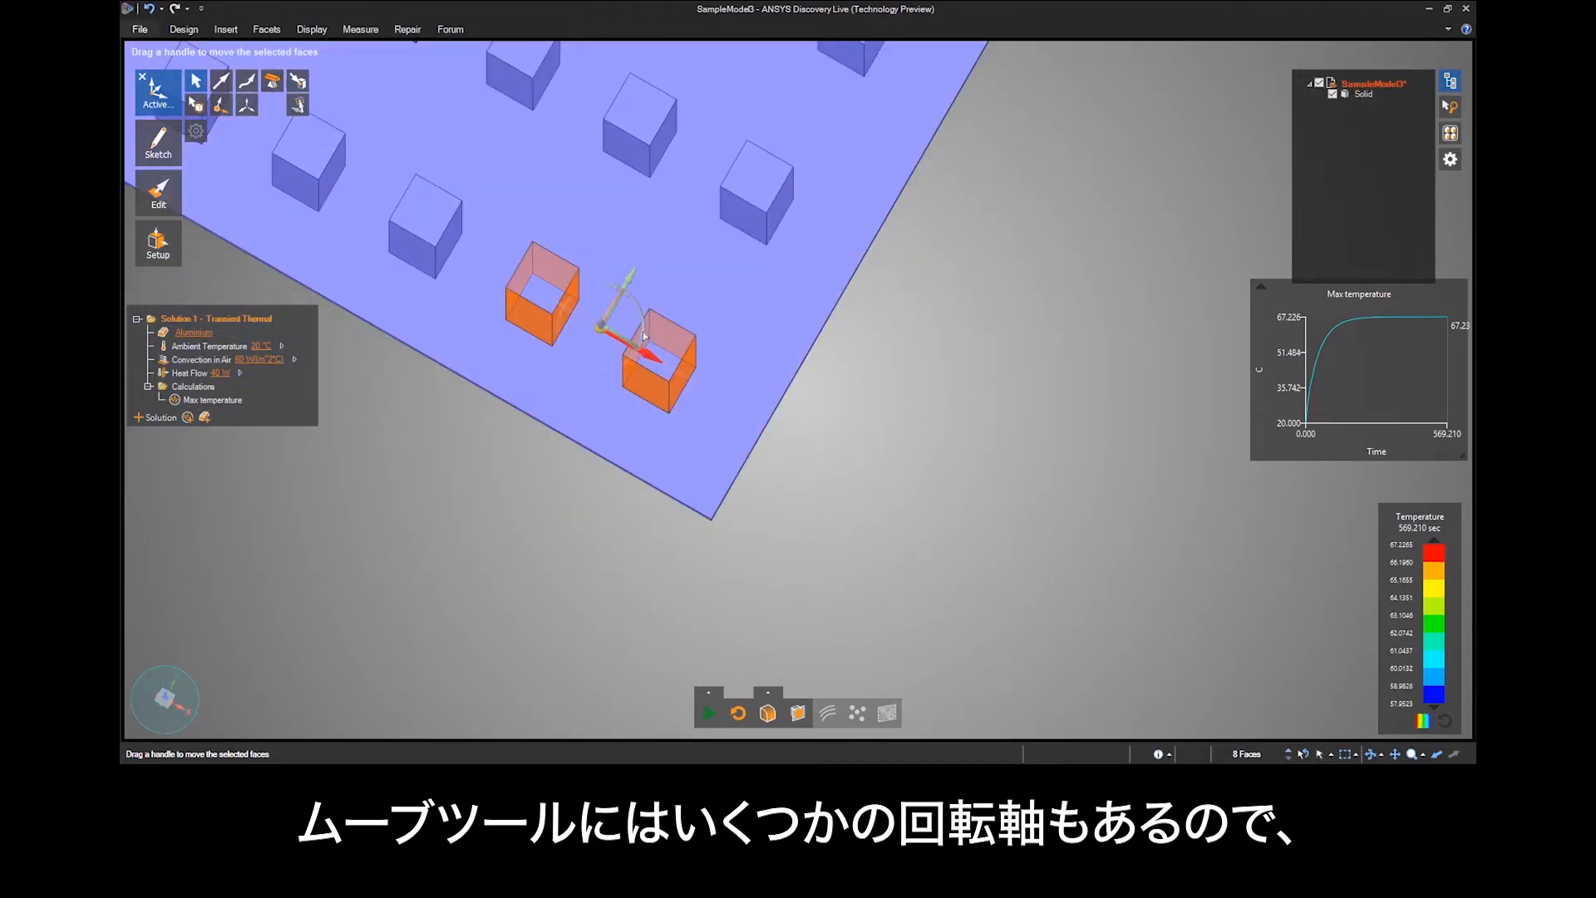
middle_click_drag(644, 335, 642, 407, "shift")
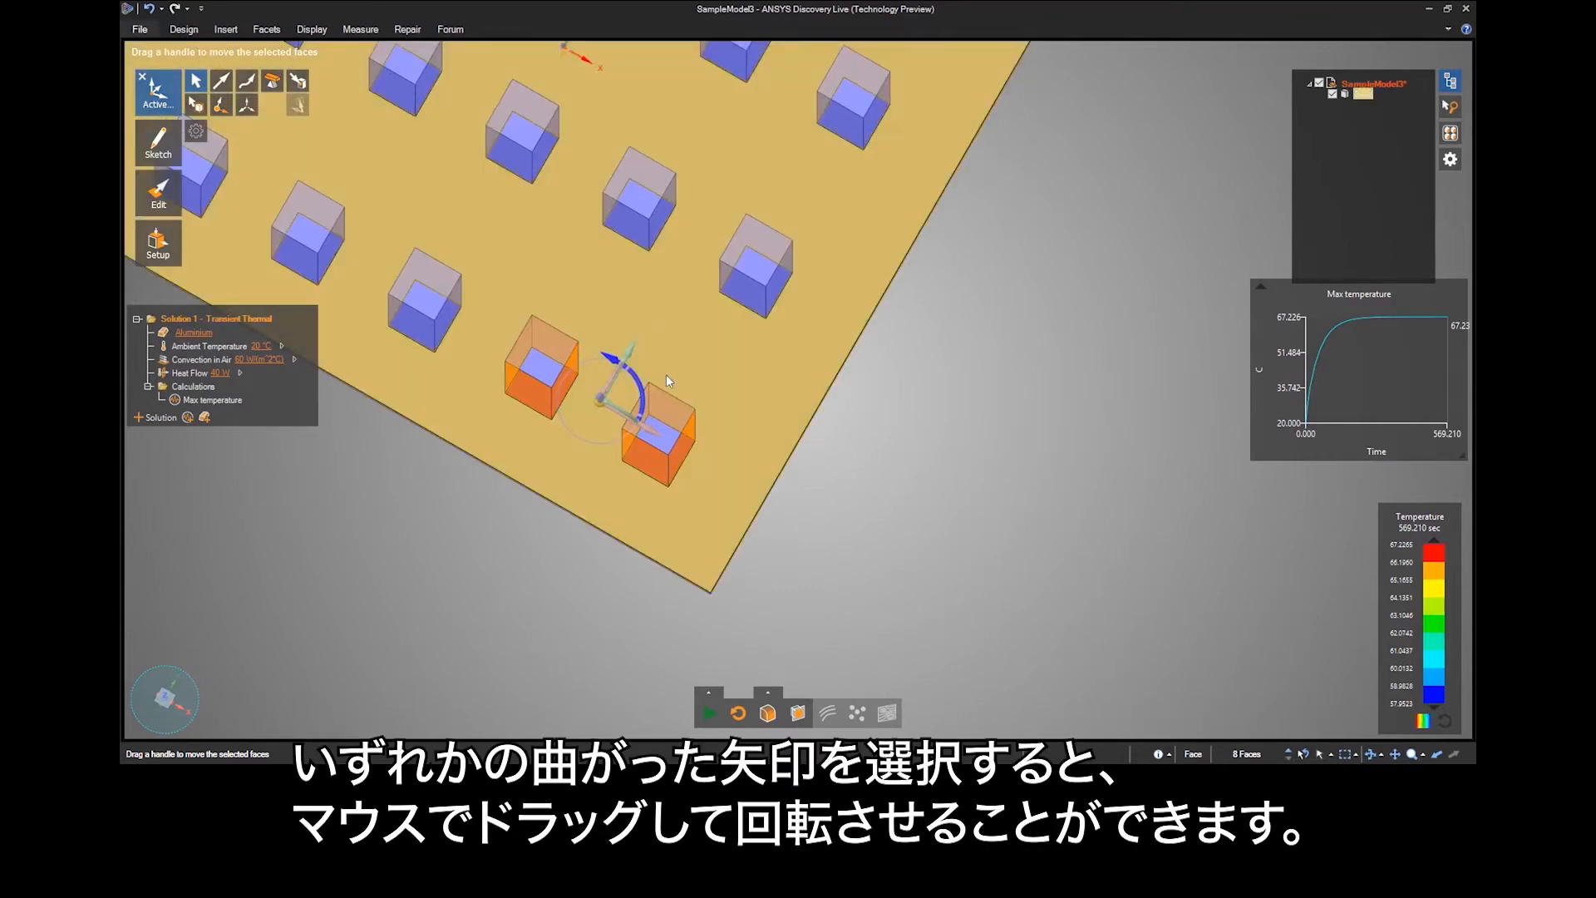
left_click_drag(887, 407, 490, 462)
left_click_drag(698, 468, 591, 569)
key("Escape")
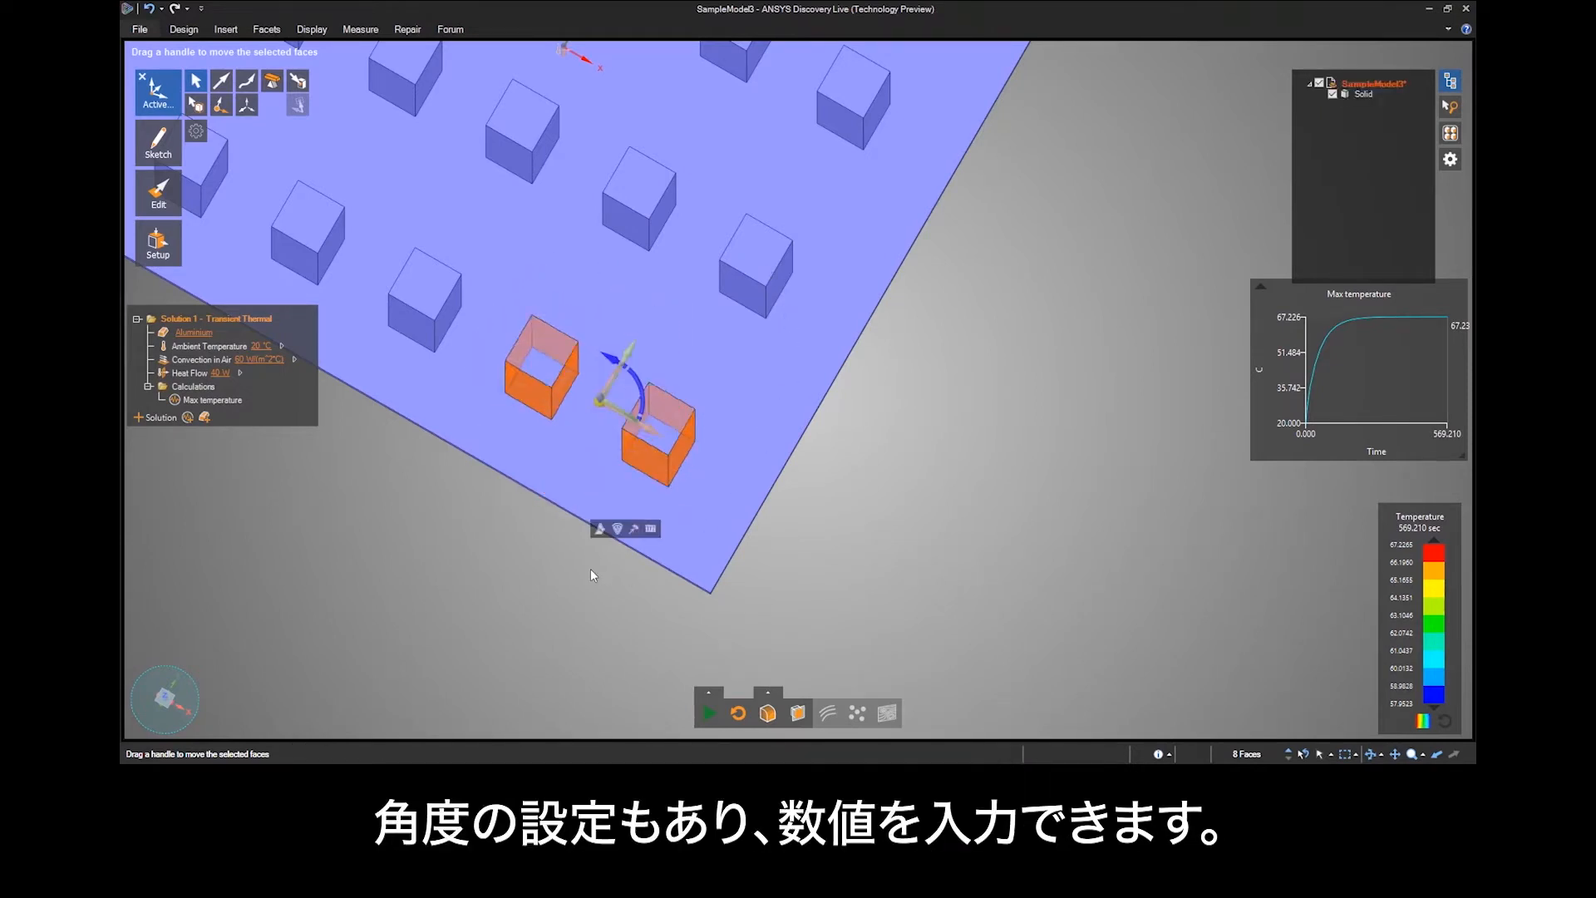
Rotate both selected pins by exactly 45° about the vertical axis, and undo the rotation.
left_click(641, 392)
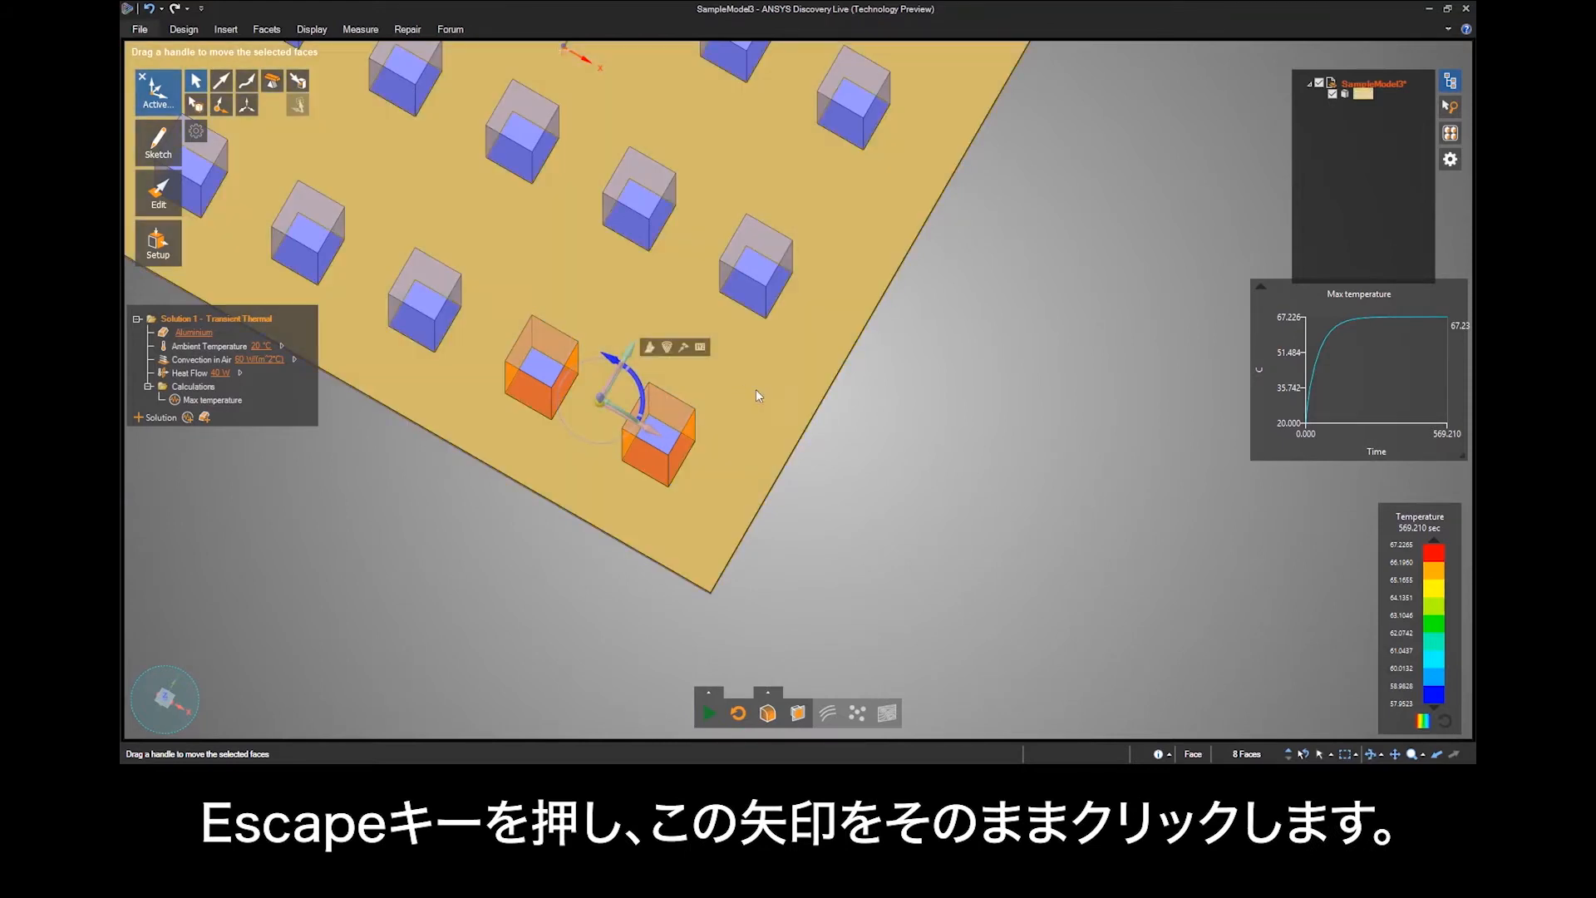
type("45")
key("Return")
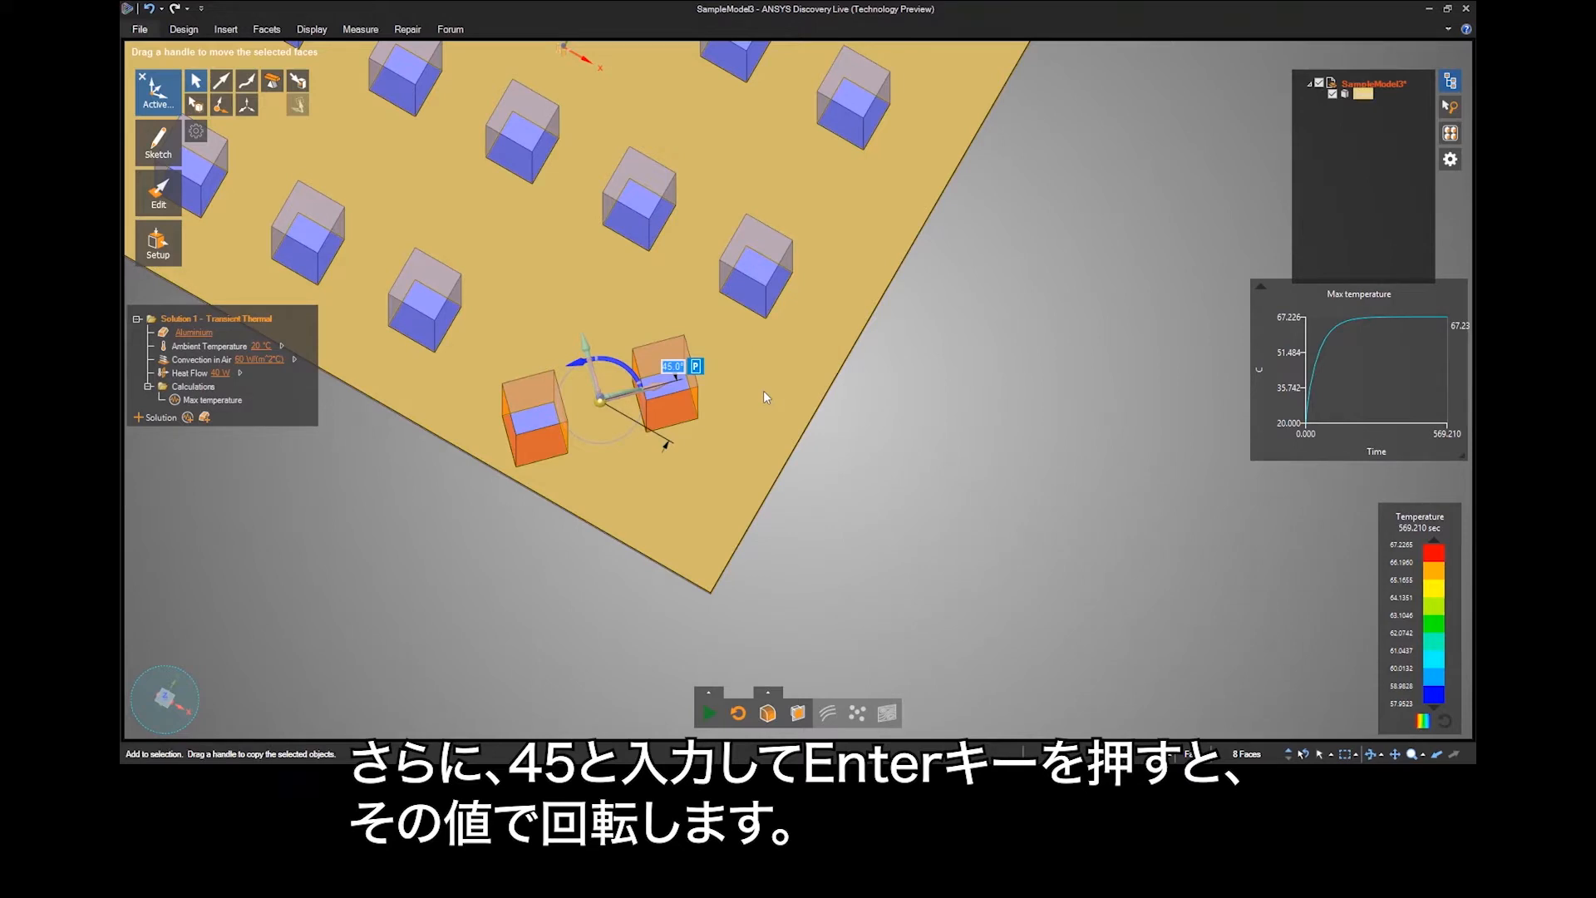
key("ctrl+z")
Try tilting both selected pins with the red rotation handle about the centre of the selection.
middle_click_drag(814, 451, 819, 414)
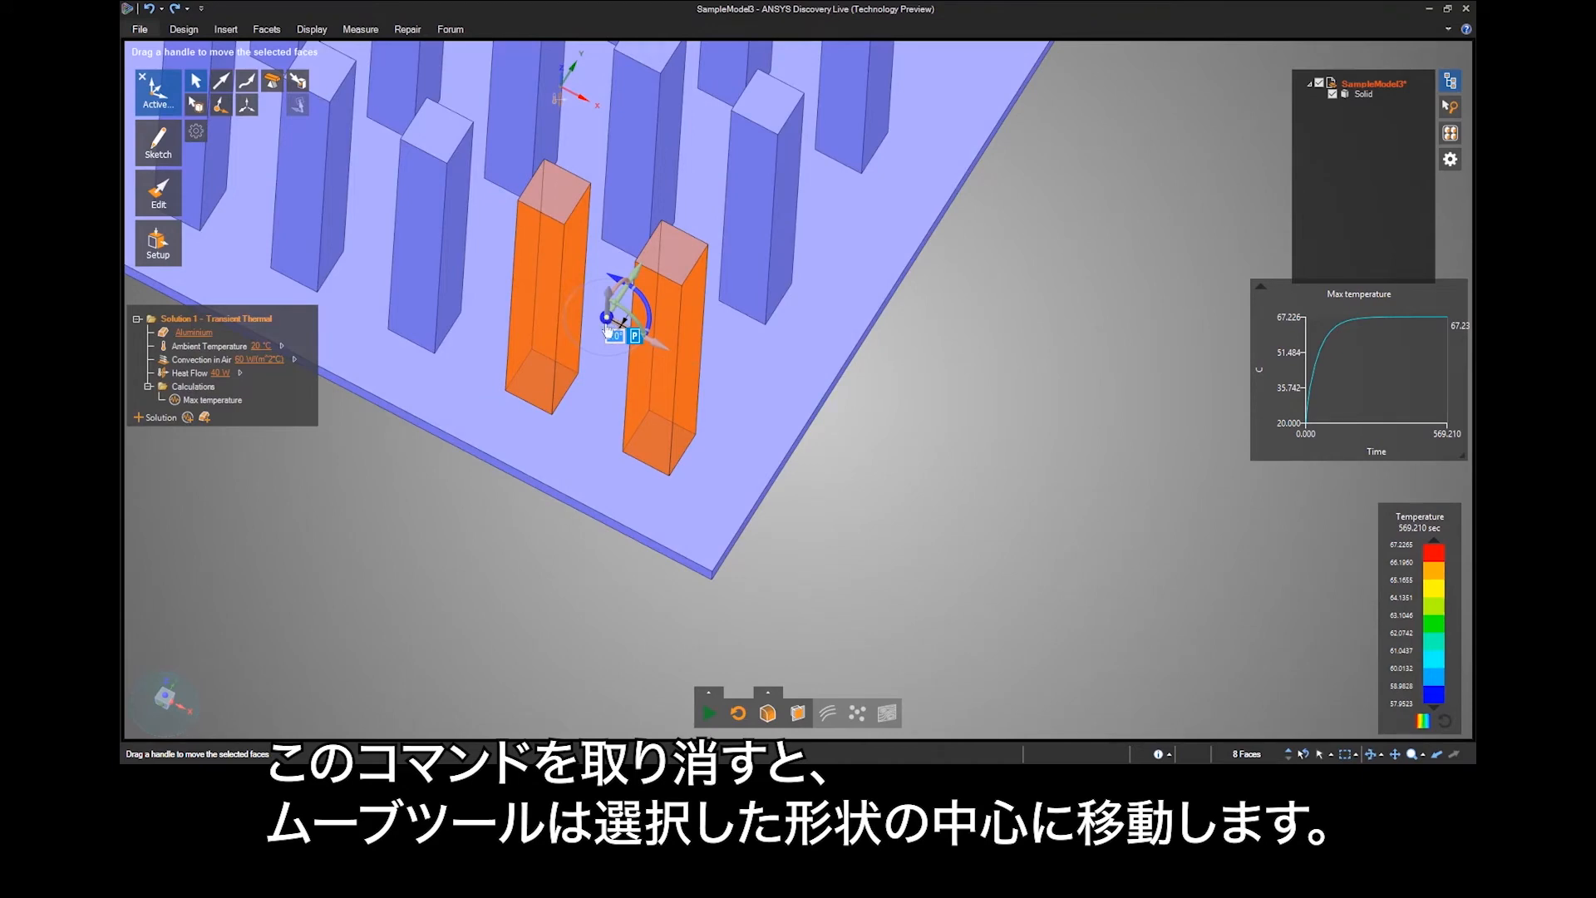
middle_click_drag(731, 330, 665, 316)
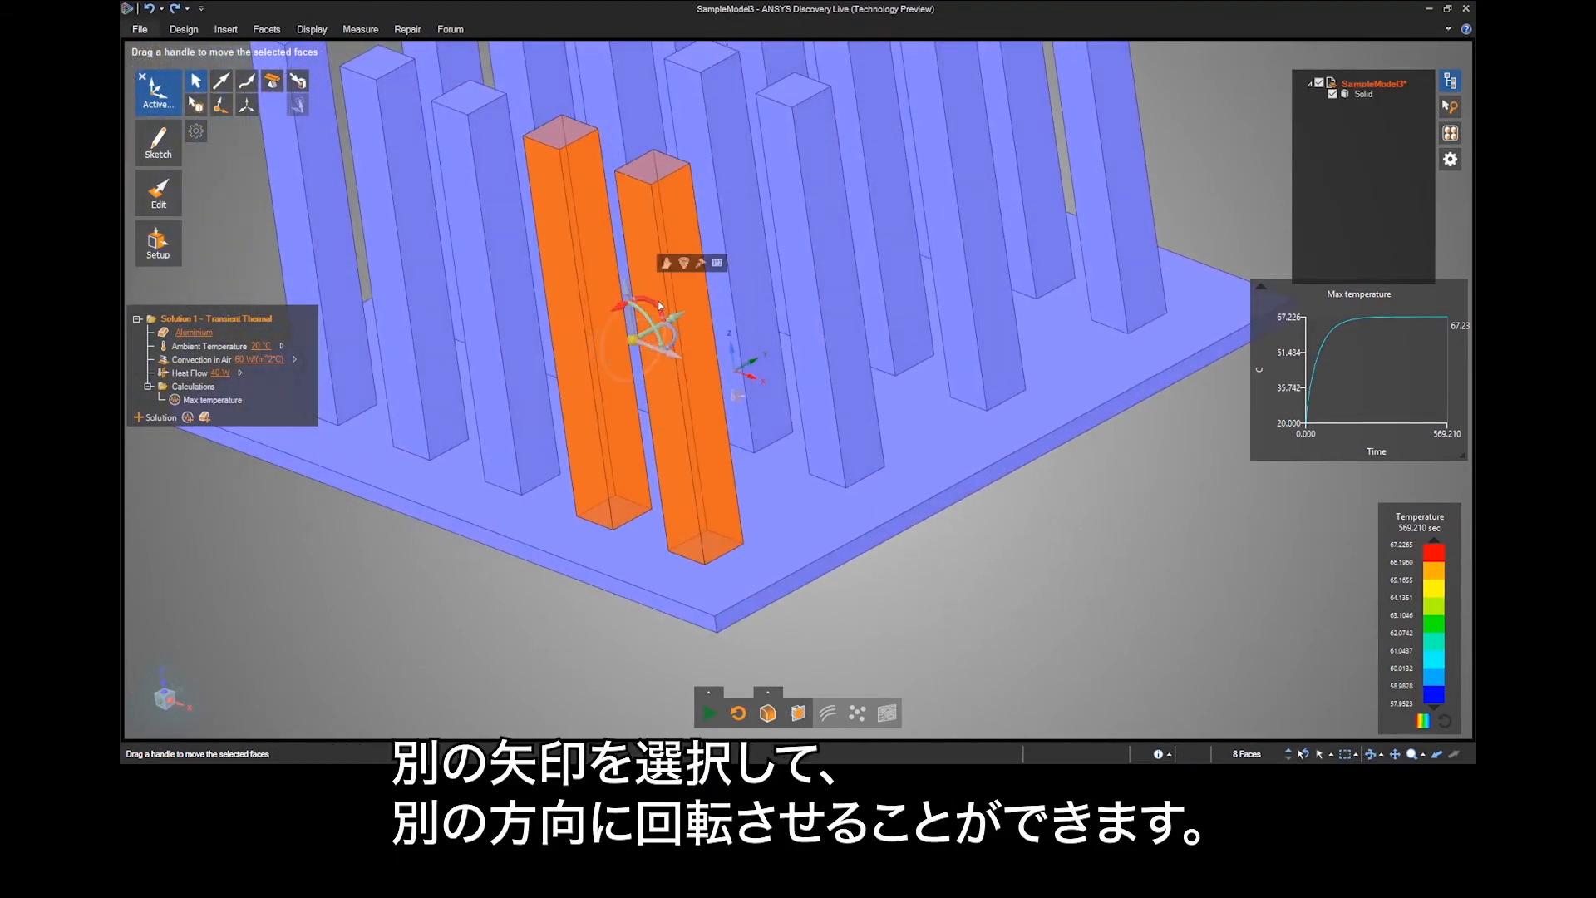
left_click_drag(764, 271, 800, 278)
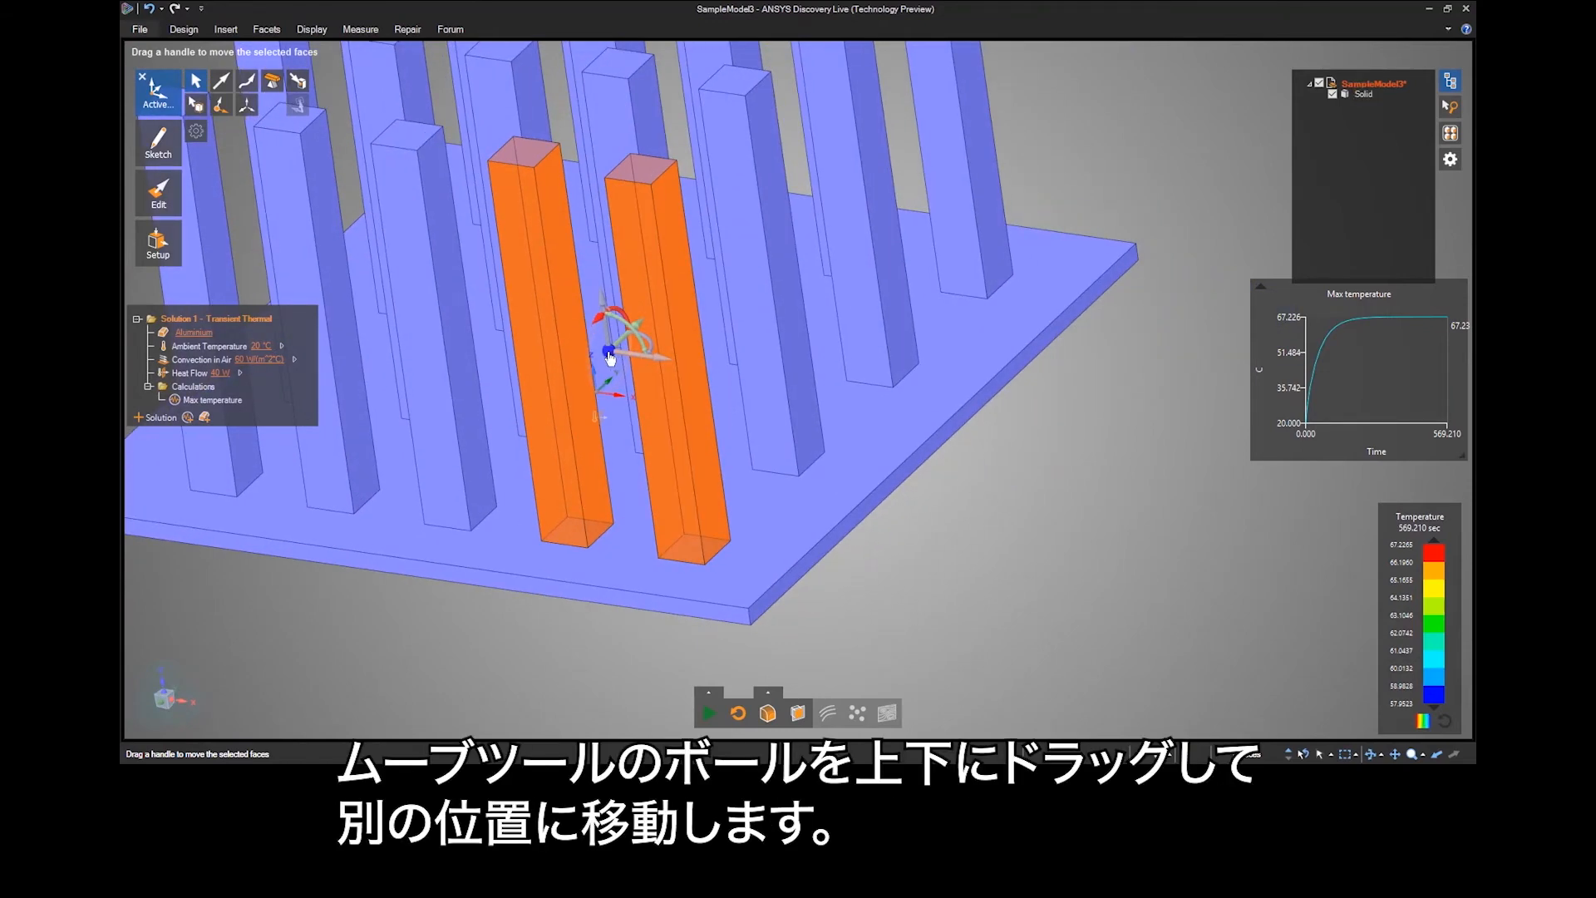
Re-anchor the Move handle at the base of the front corner pin, try tilting both pins with the green rotation handle, and undo the tilt.
left_click_drag(609, 357, 669, 567)
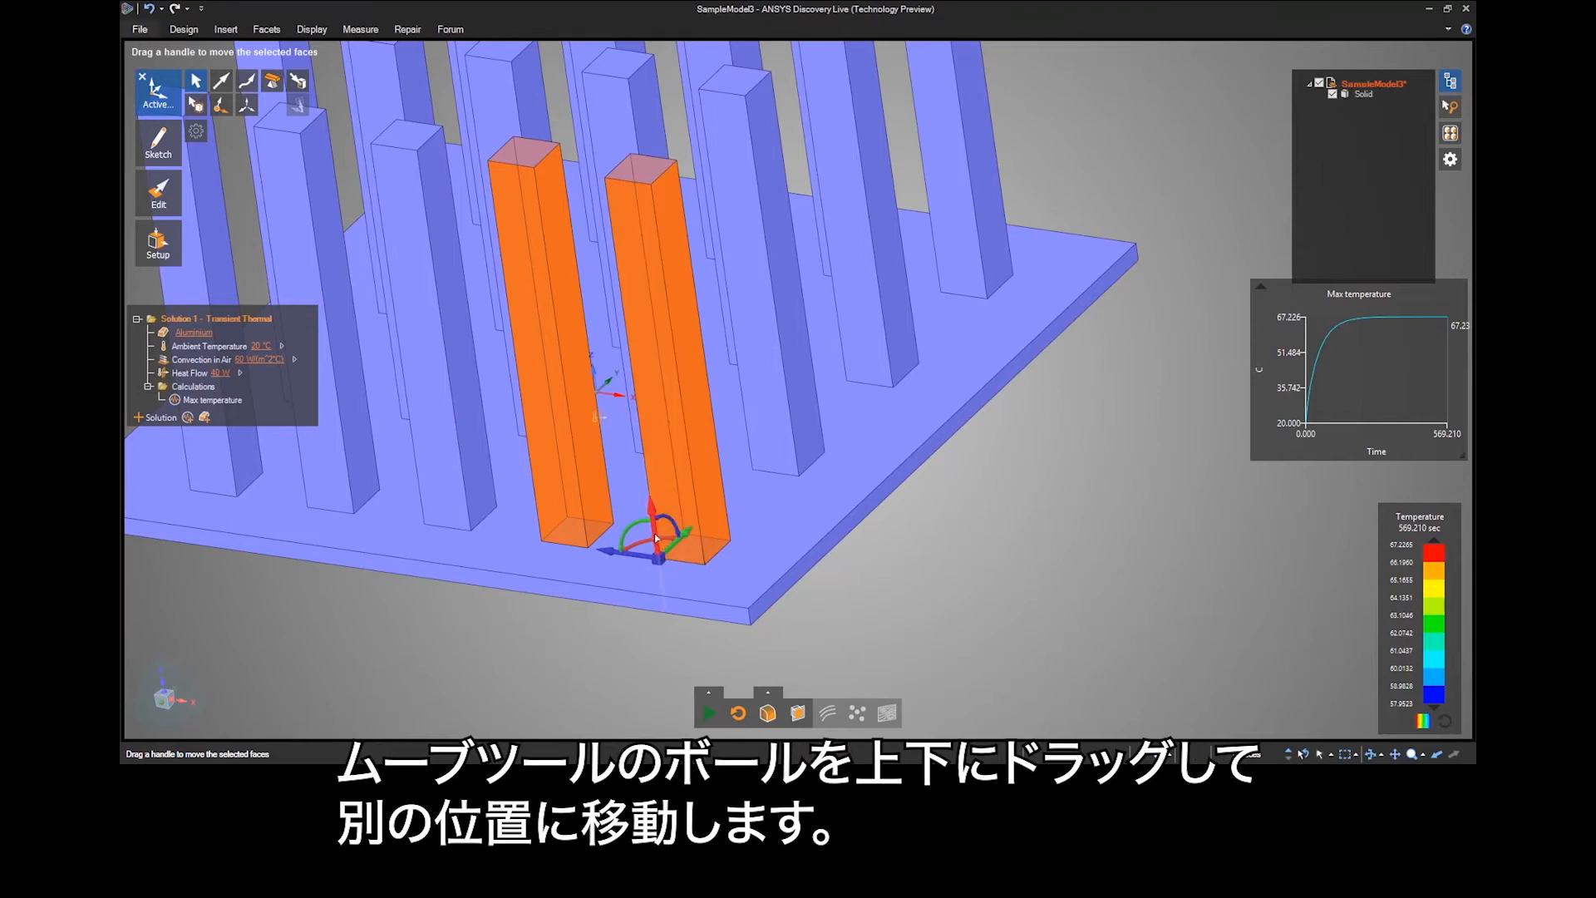
left_click(641, 522)
scroll(641, 521, "down", 2)
left_click_drag(649, 425, 688, 445)
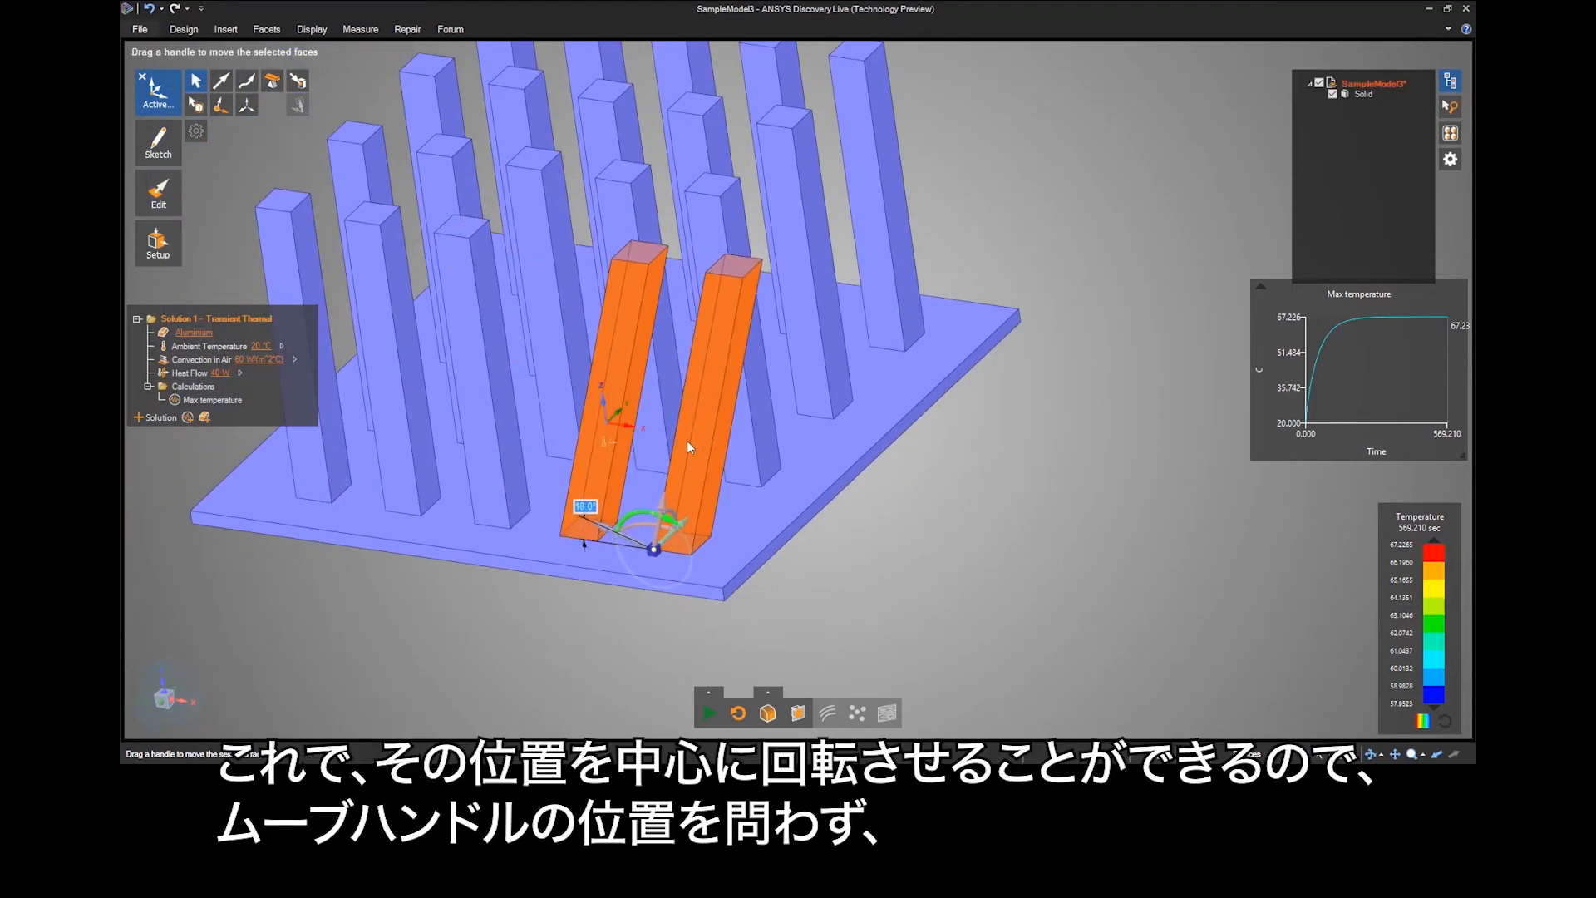
key("ctrl+z")
Try rotating both pins with the blue rotation handle about the new anchor at the base, and undo the rotation.
middle_click_drag(688, 445, 652, 440)
left_click(685, 512)
left_click_drag(534, 454, 480, 494)
key("ctrl+z")
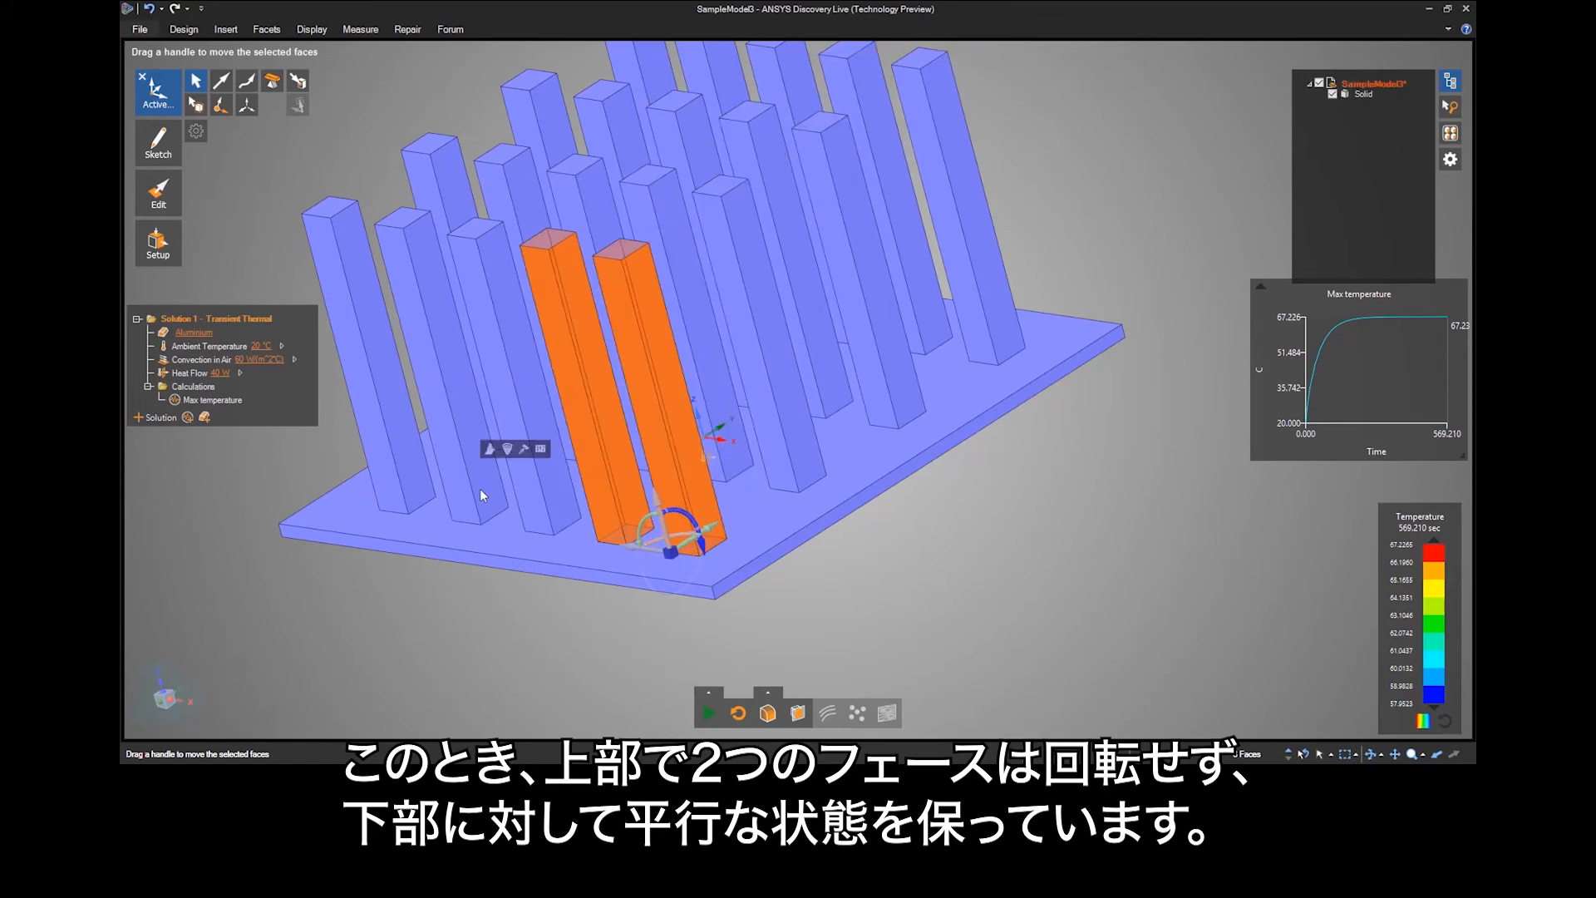
Add the top faces of both front pins to the selection and try rotating them together with the red rotation handle.
left_click(617, 251, "ctrl")
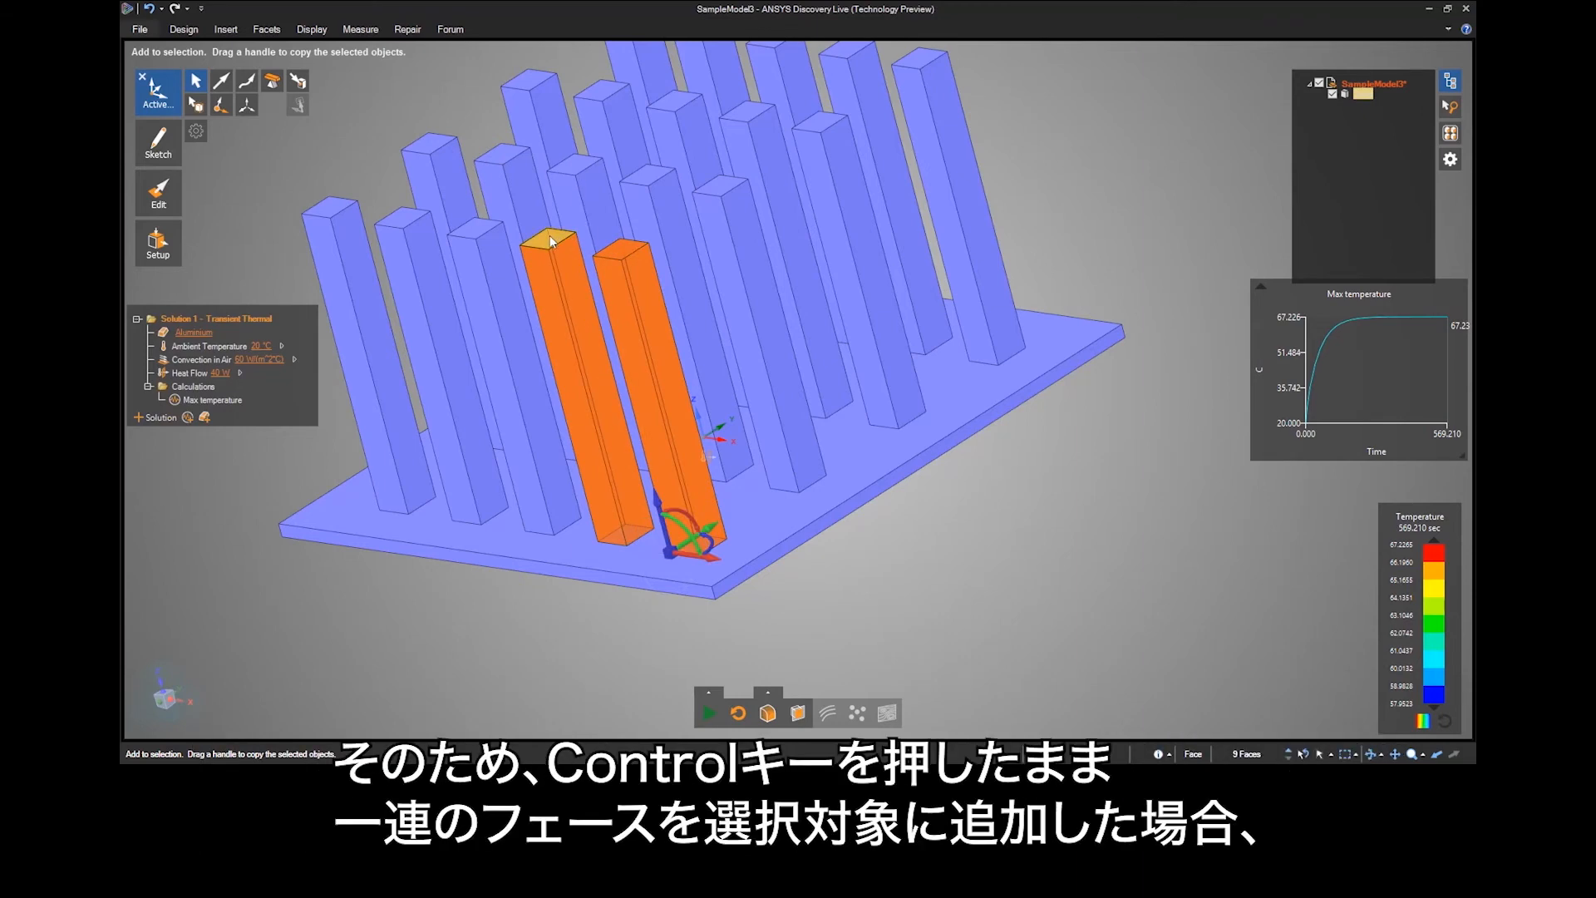
left_click_drag(685, 511, 977, 596)
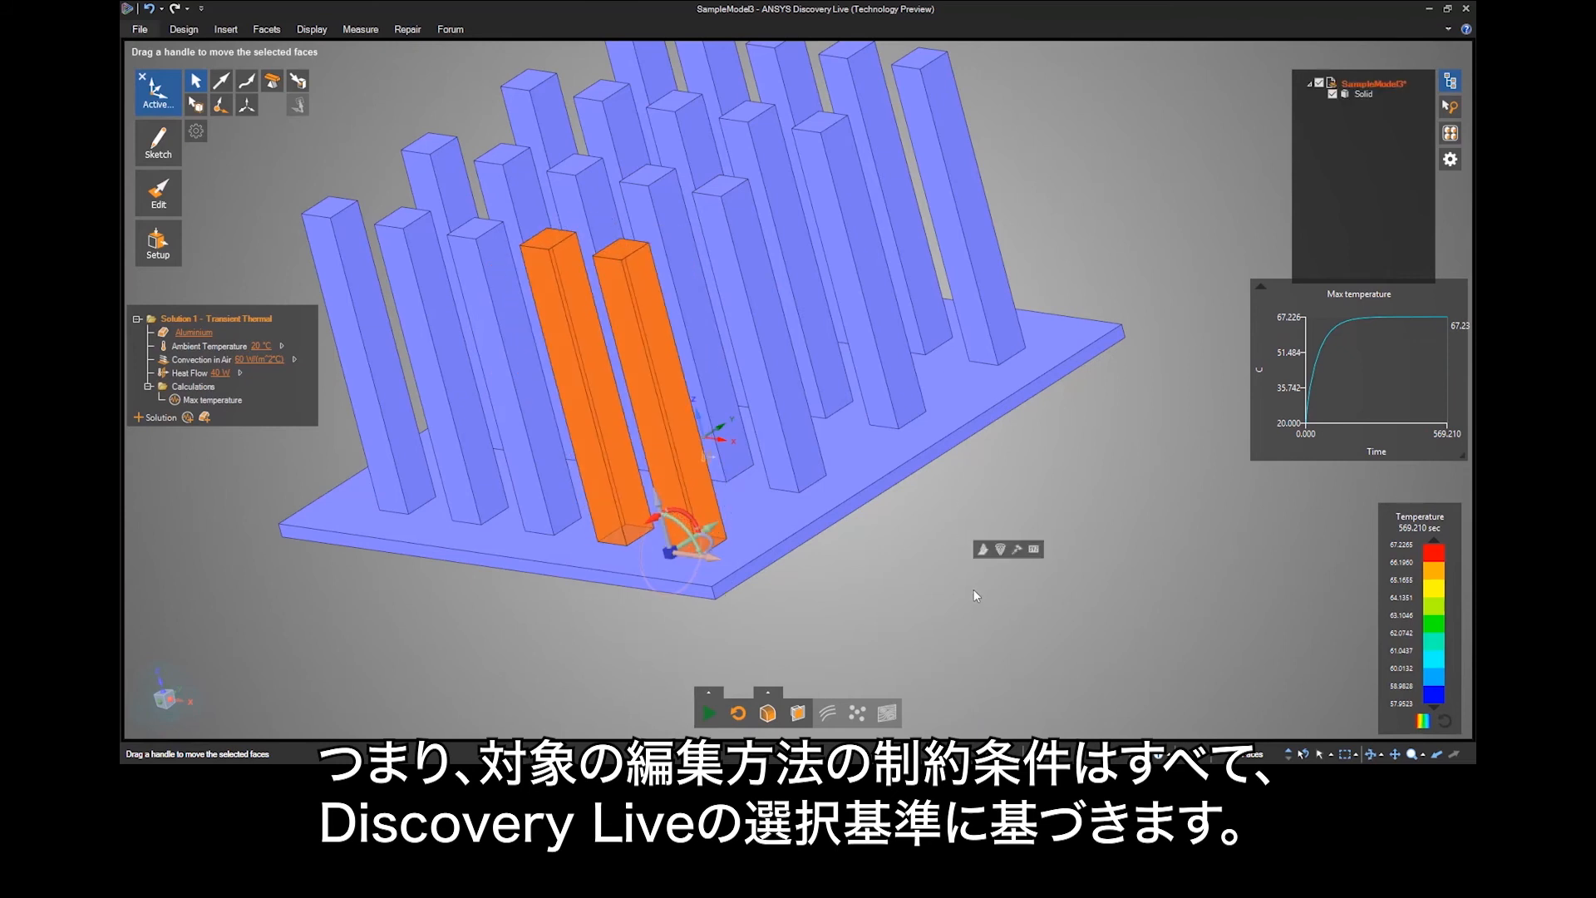